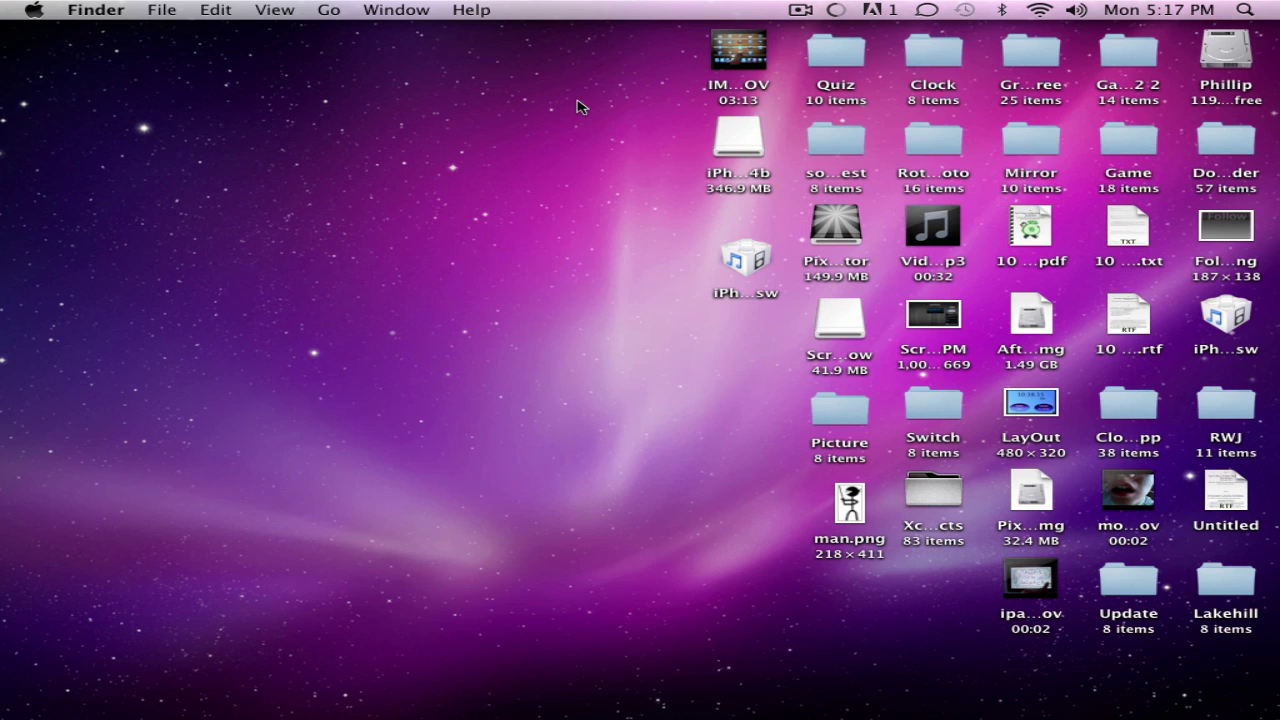
- Restore the minimized Safari window and open blender.org's Get Blender download page
mouse_move(3, 665)
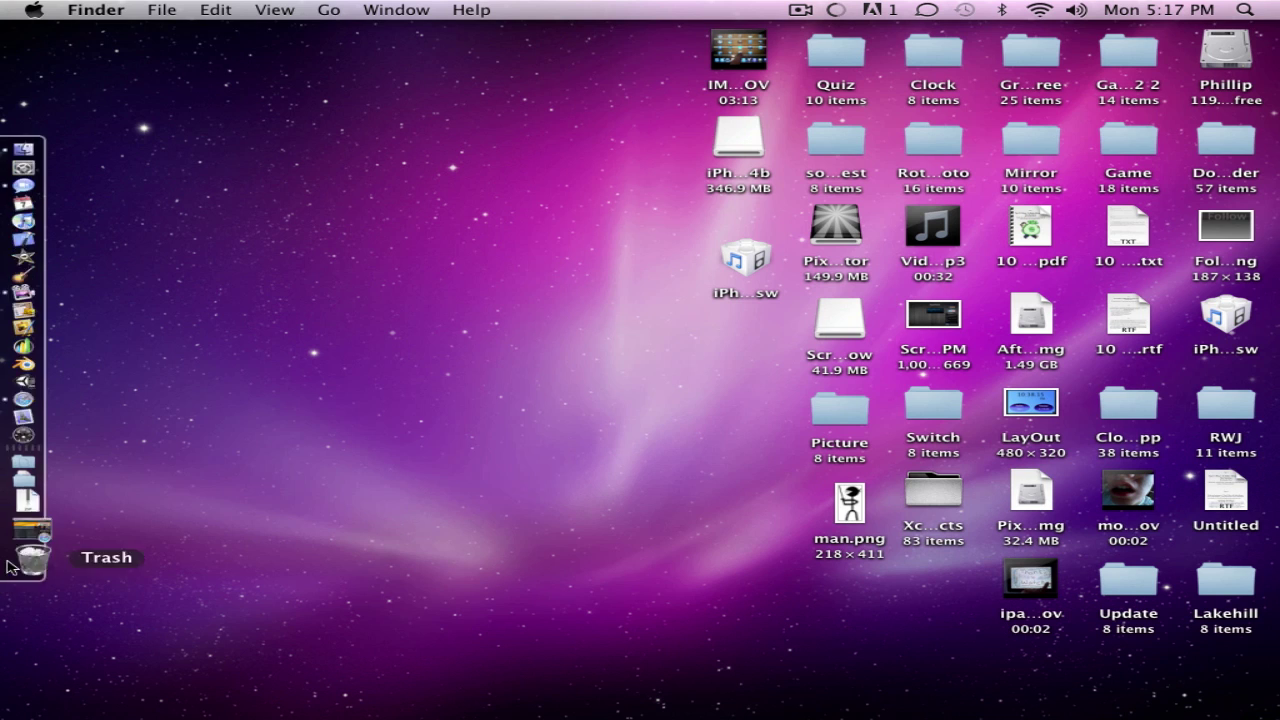
click(45, 530)
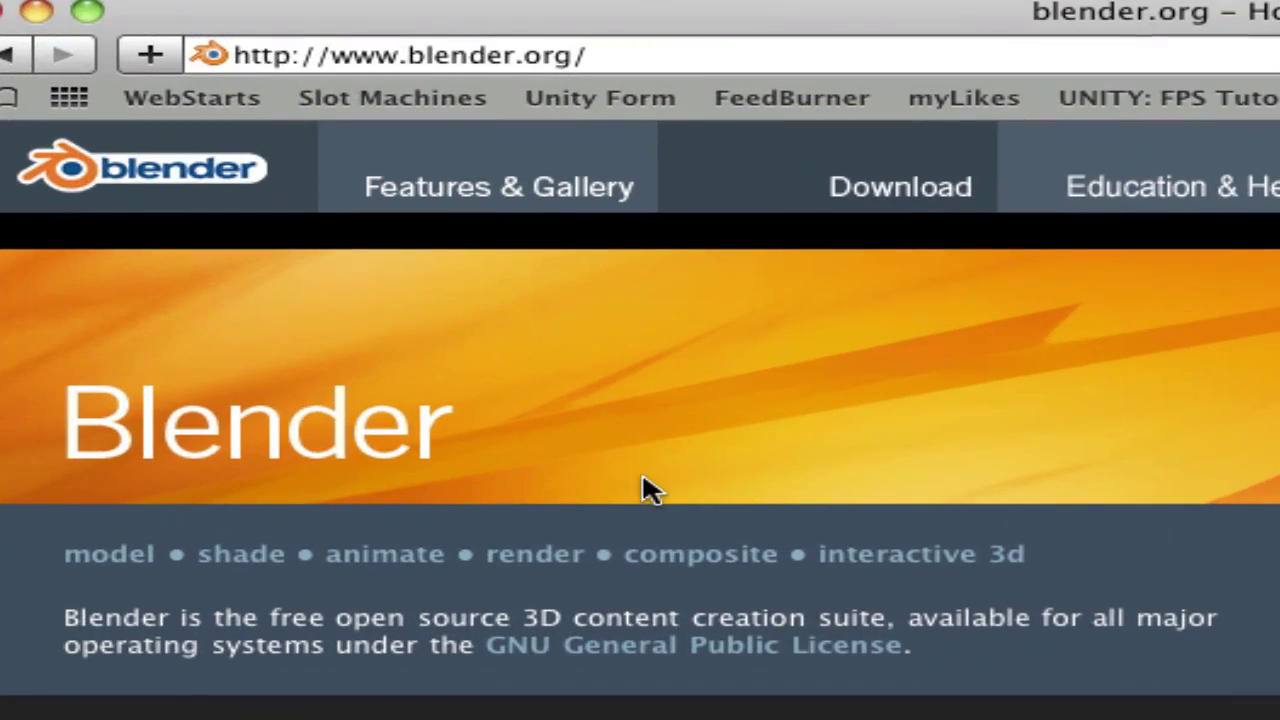
click(880, 198)
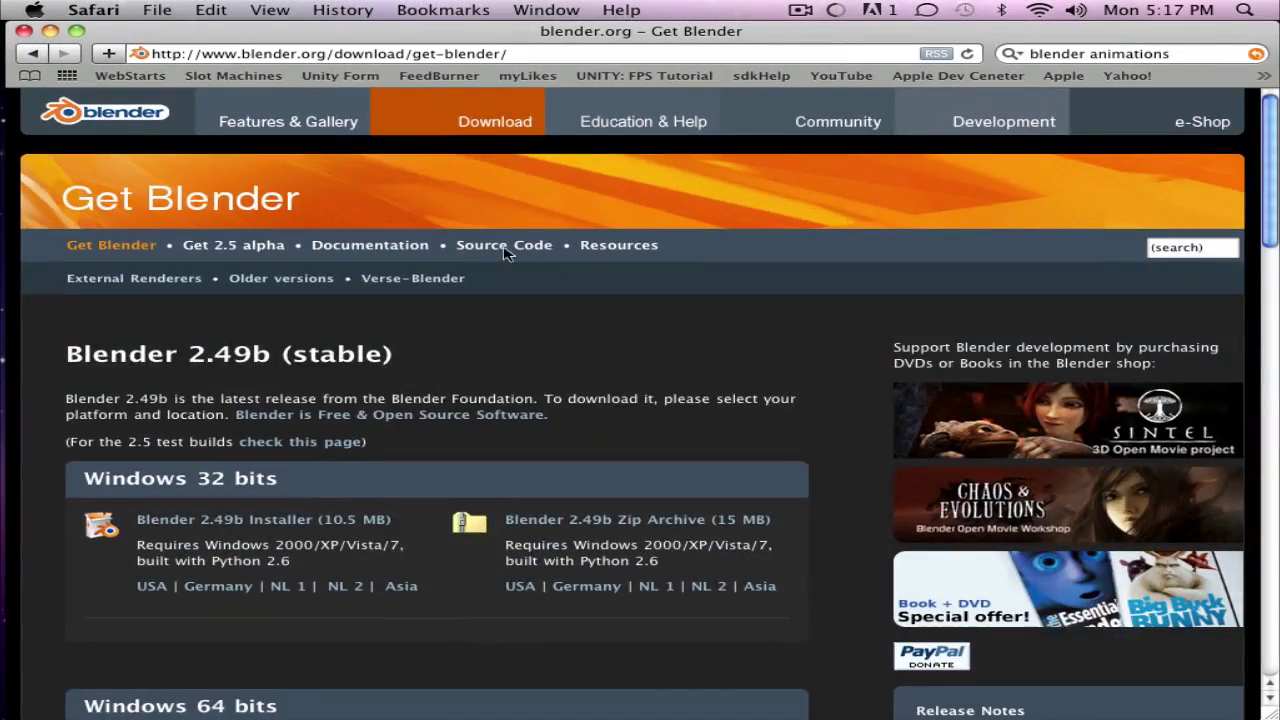
- Browse the Blender 2.49b platform builds, including Mac OS X, then minimize Safari
scroll(530, 260, down, 10)
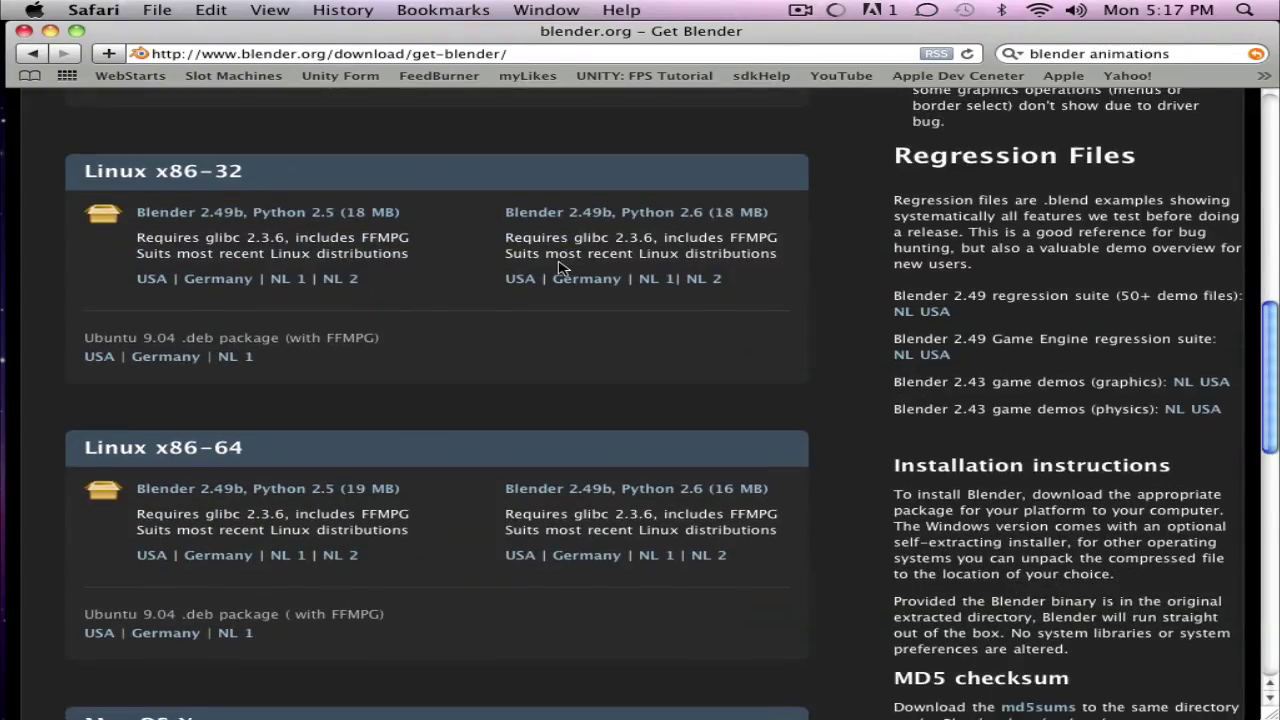
scroll(560, 260, down, 5)
scroll(545, 260, up, 8)
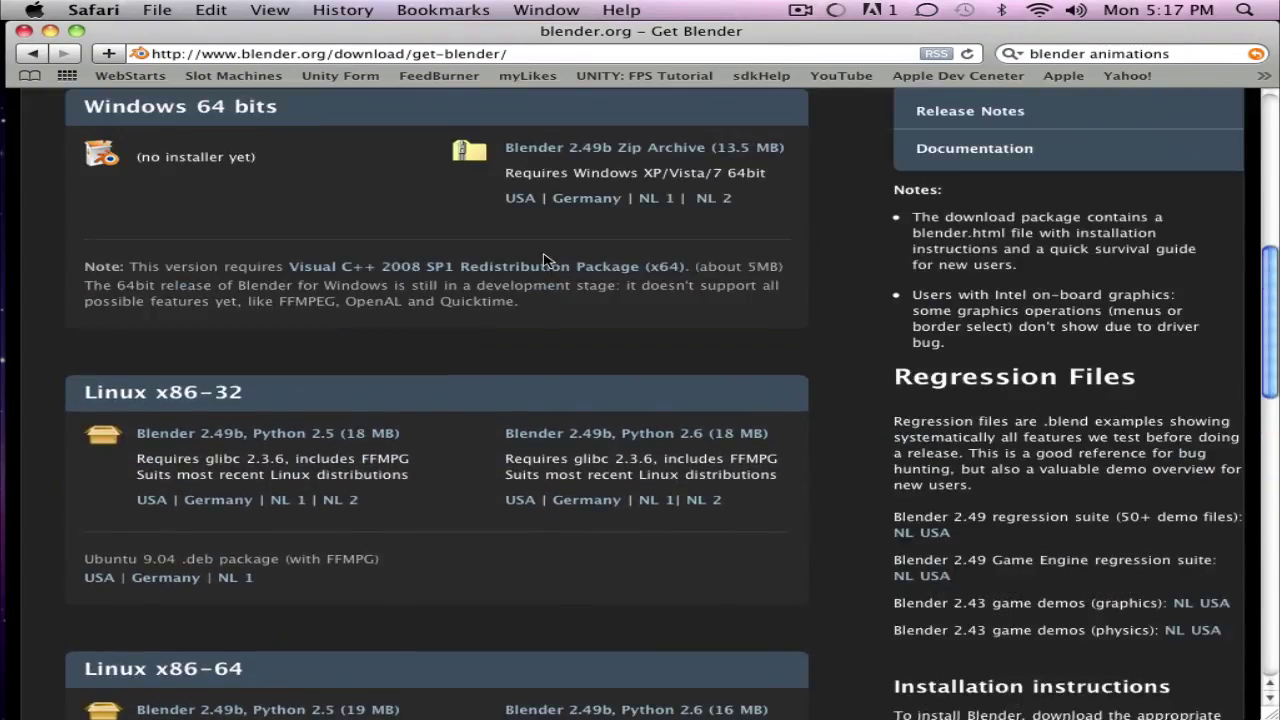
scroll(545, 260, up, 8)
scroll(547, 261, down, 15)
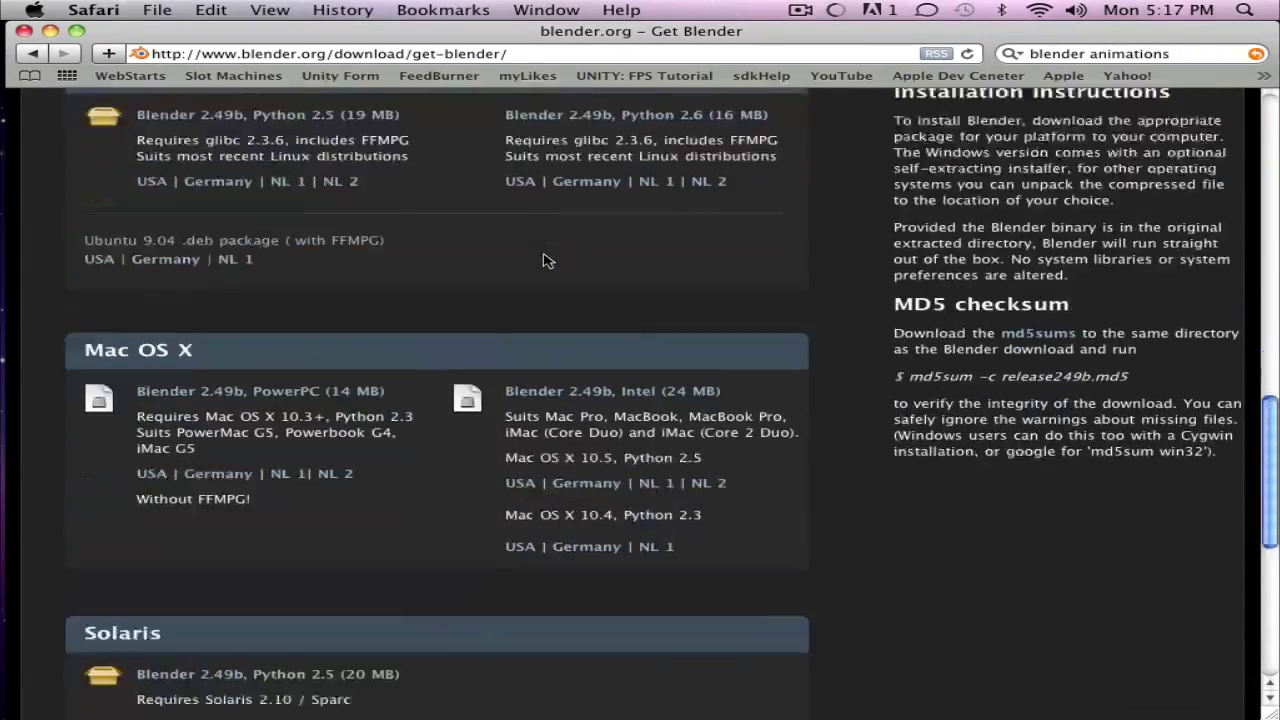
scroll(547, 261, down, 5)
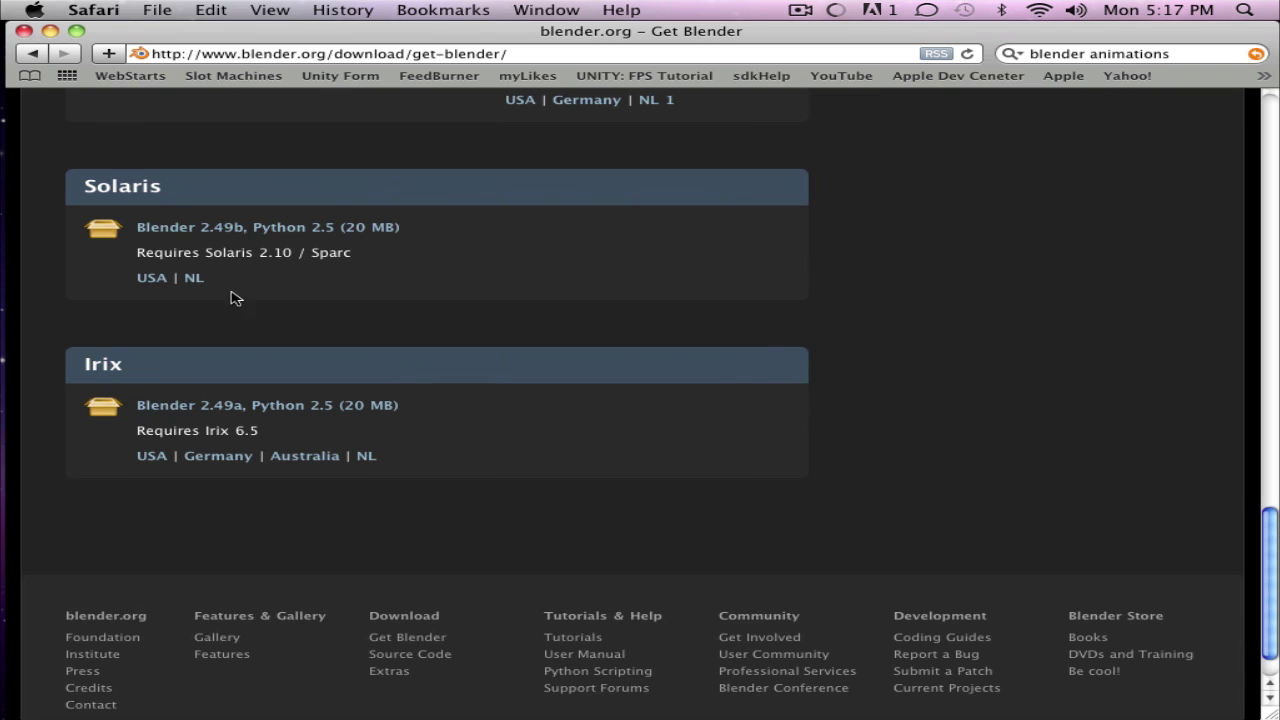
scroll(240, 295, up, 4)
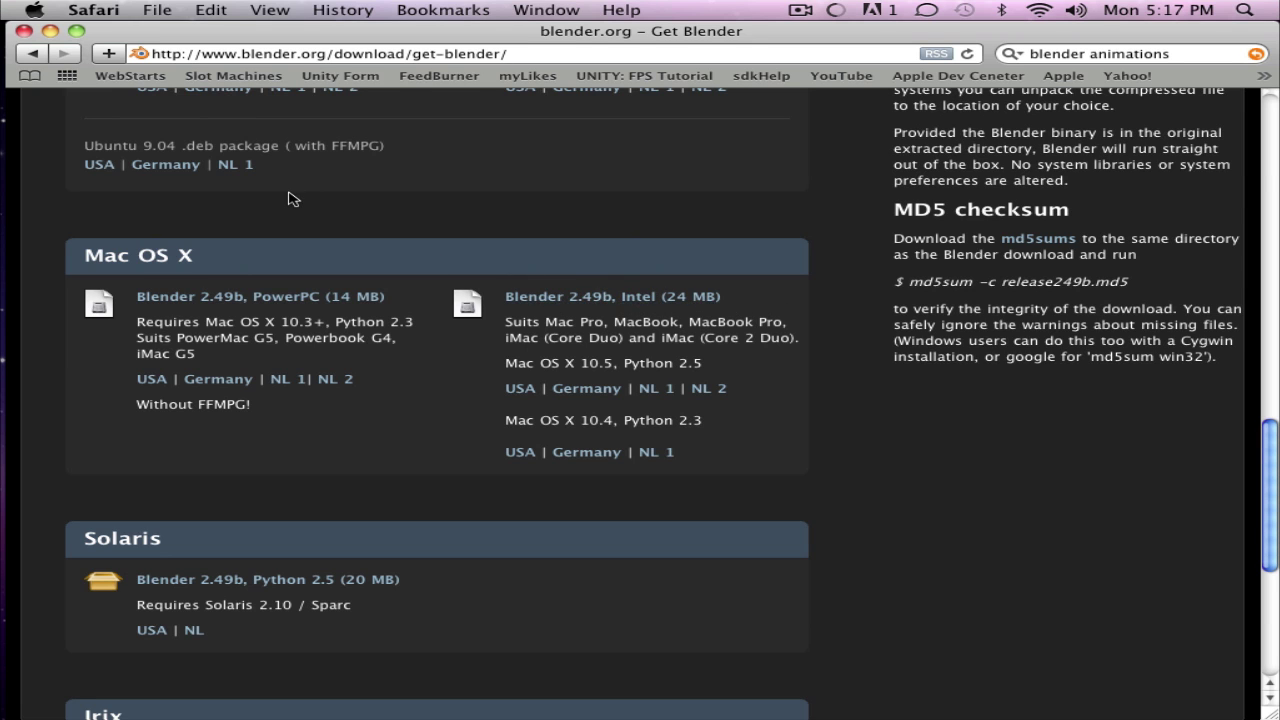
click(49, 32)
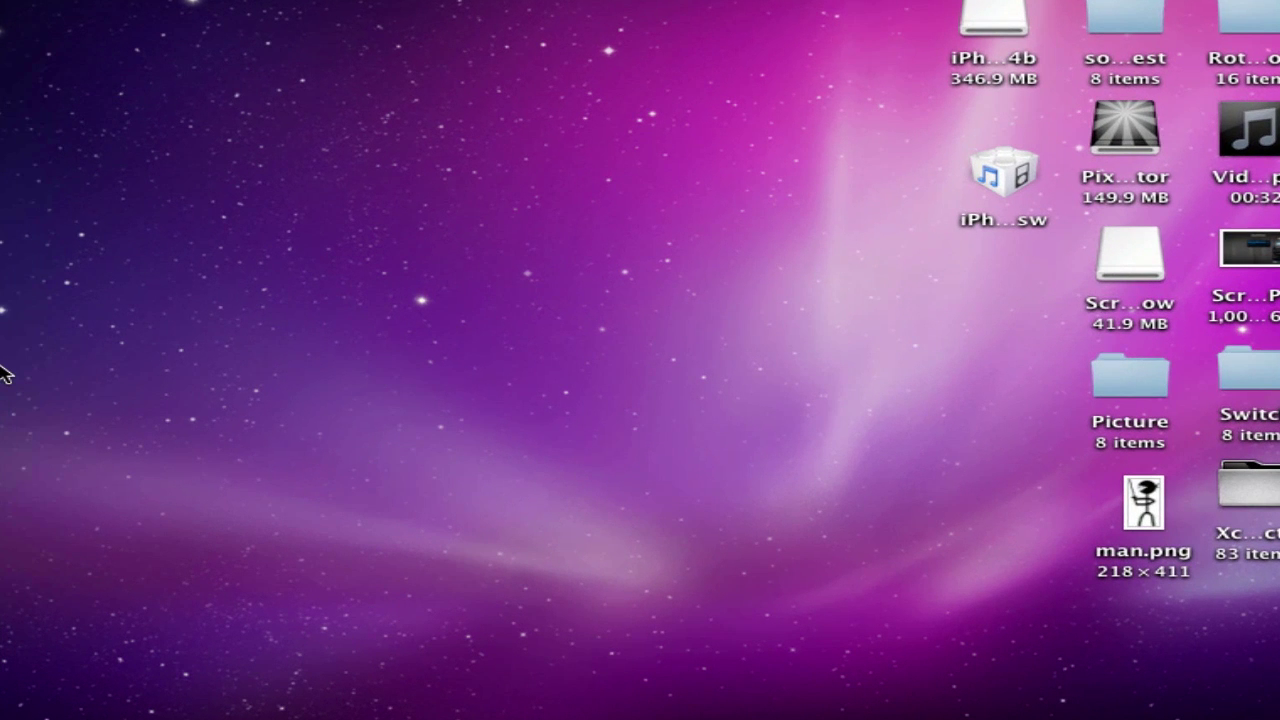
- Start Blender 2.49 from its Dock icon, opening the default cube scene
mouse_move(6, 366)
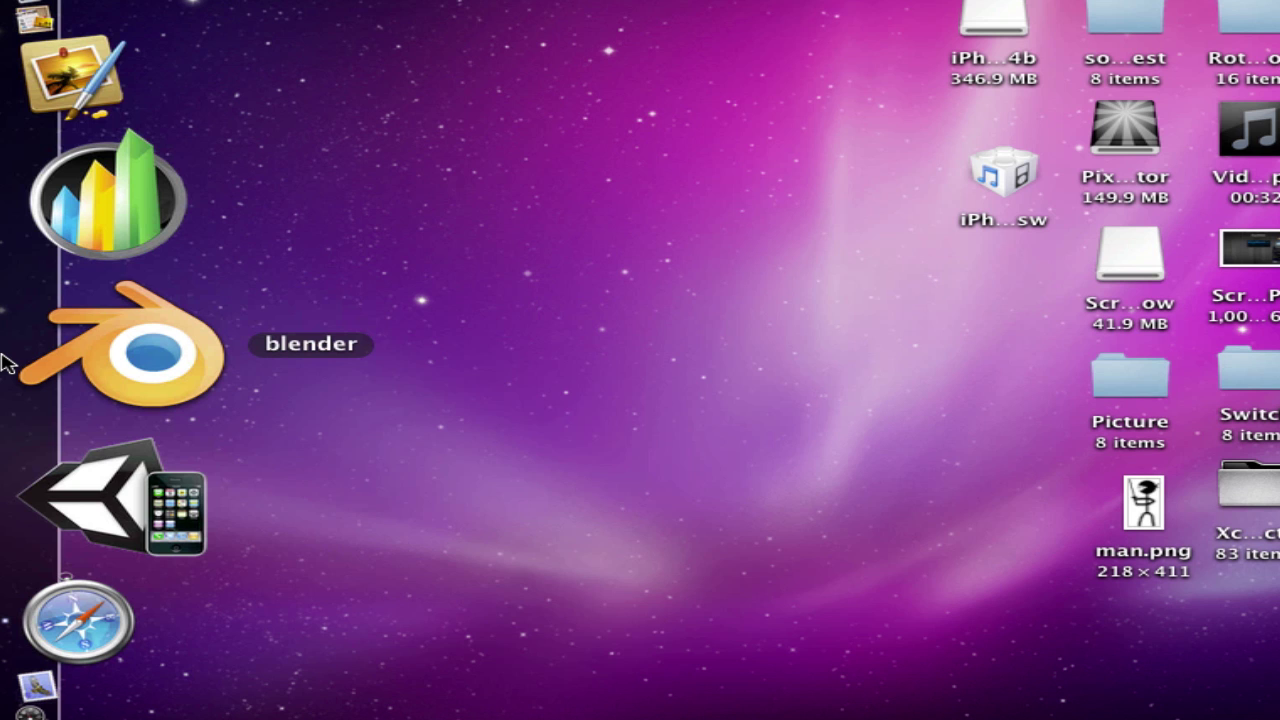
click(6, 366)
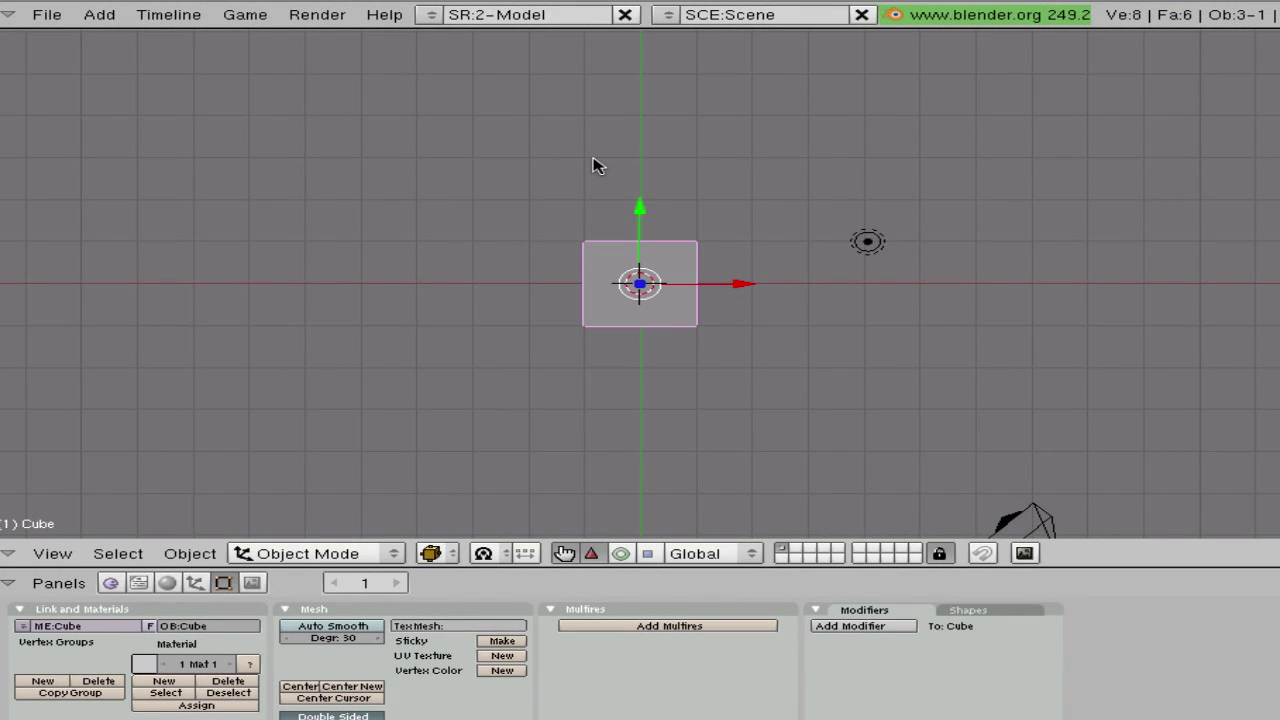
- Zoom in and out on the default cube, then orbit to a tilted, downward-looking perspective
scroll(592, 165, up, 3)
scroll(592, 165, down, 2)
scroll(592, 165, up, 4)
scroll(592, 165, down, 4)
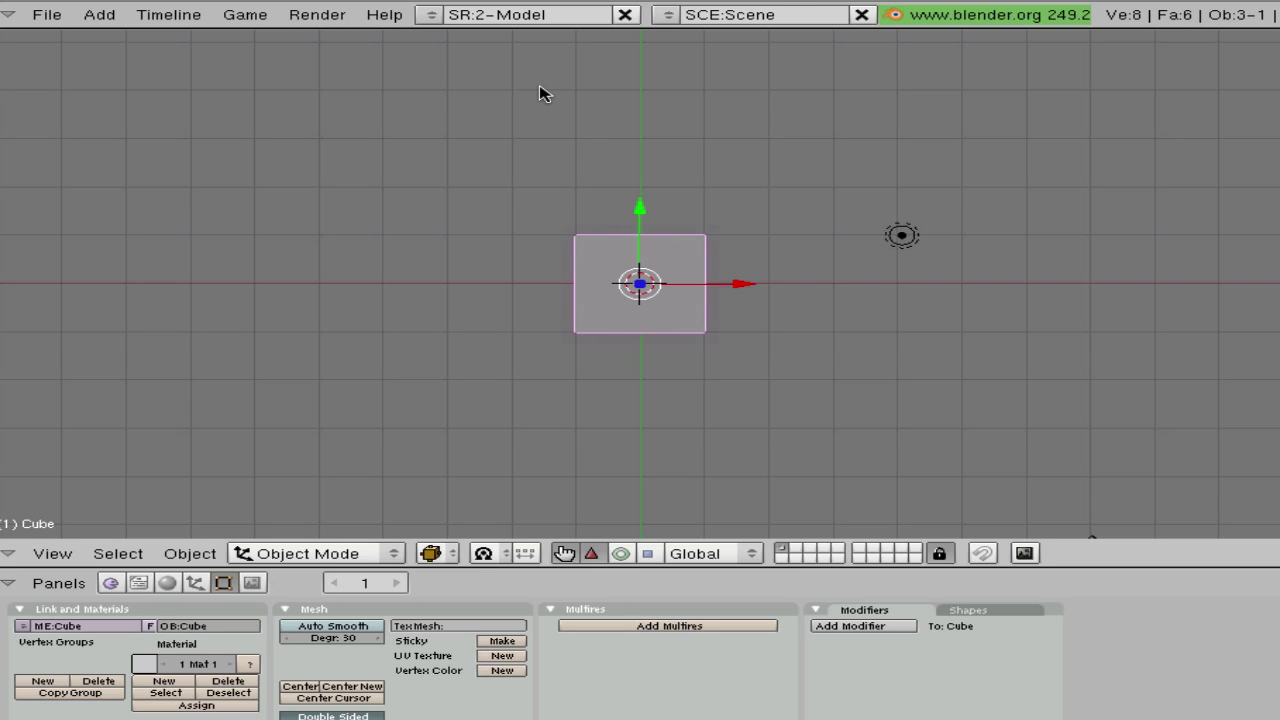
scroll(682, 180, up, 3)
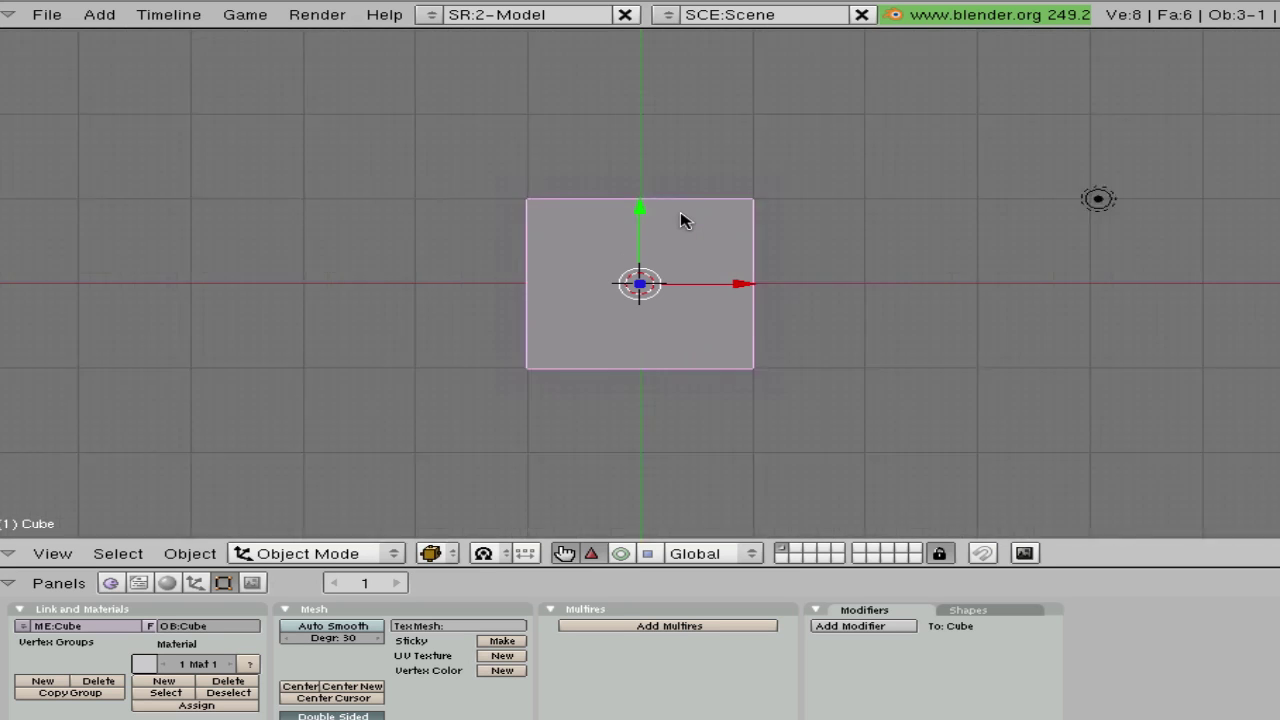
scroll(684, 216, down, 3)
scroll(651, 206, down, 1)
scroll(686, 206, up, 4)
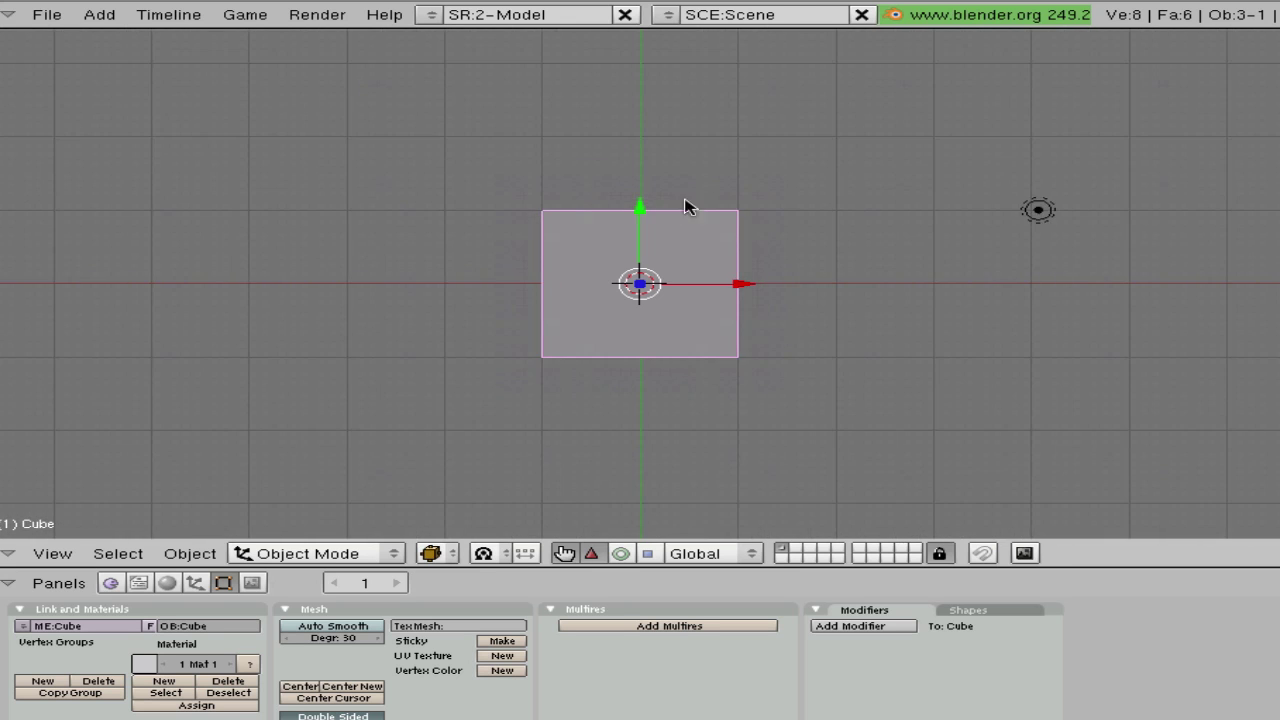
scroll(745, 193, down, 3)
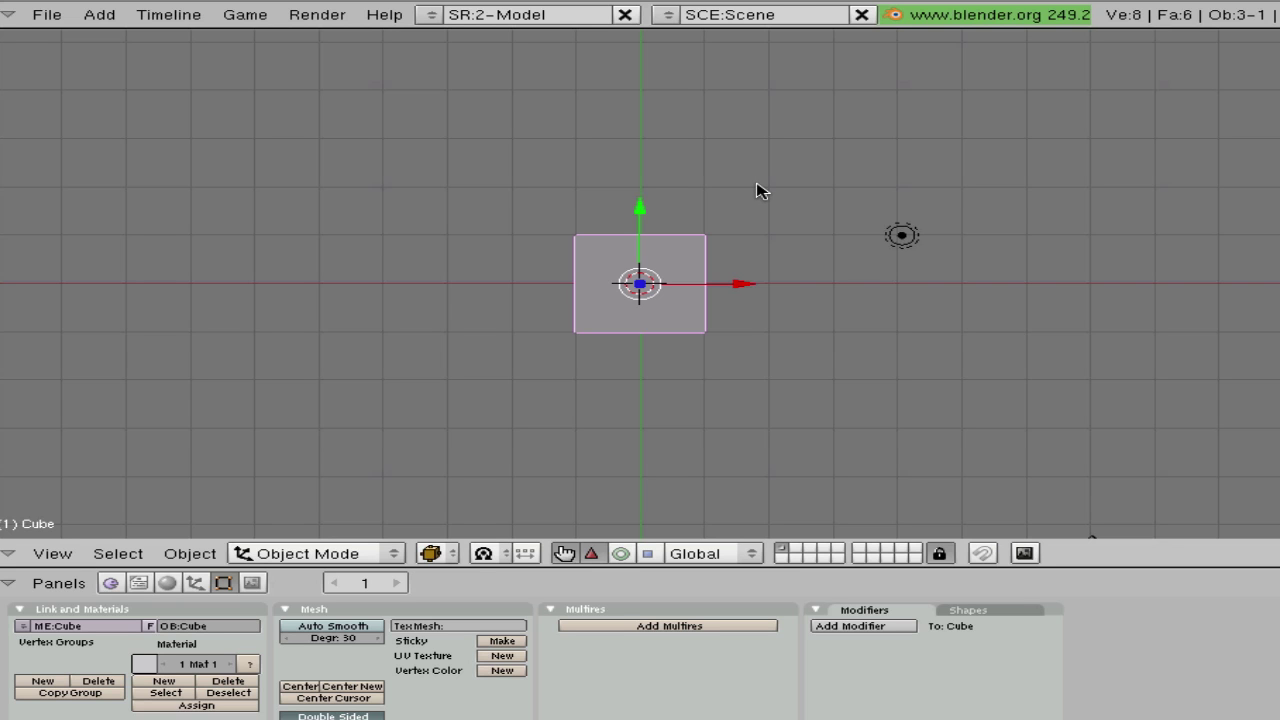
scroll(757, 190, up, 2)
scroll(757, 190, down, 2)
scroll(689, 196, down, 2)
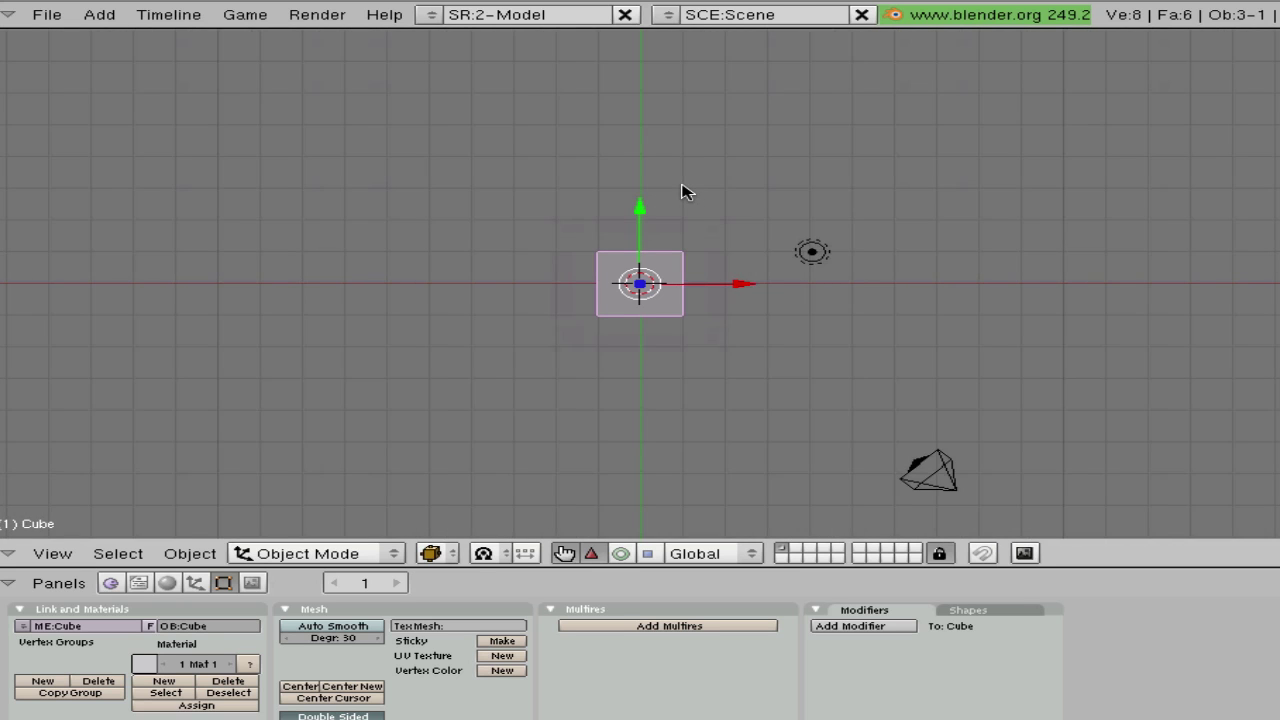
scroll(686, 193, down, 1)
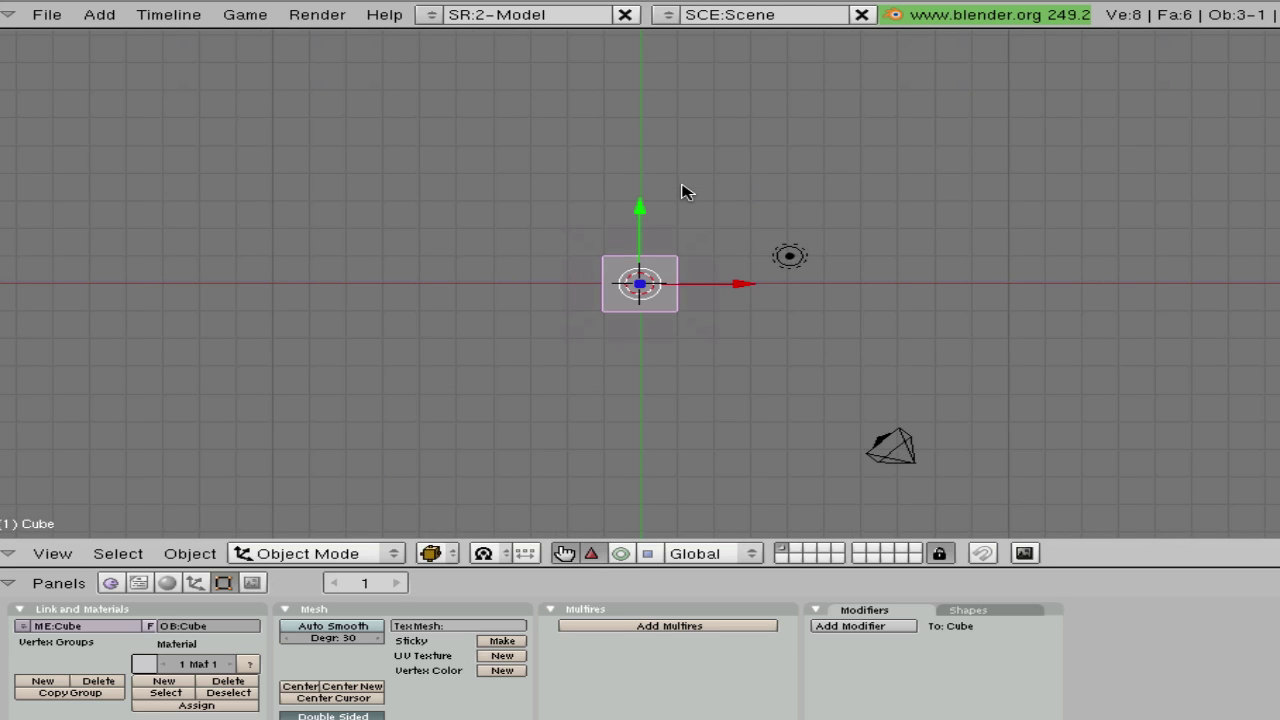
scroll(686, 193, up, 1)
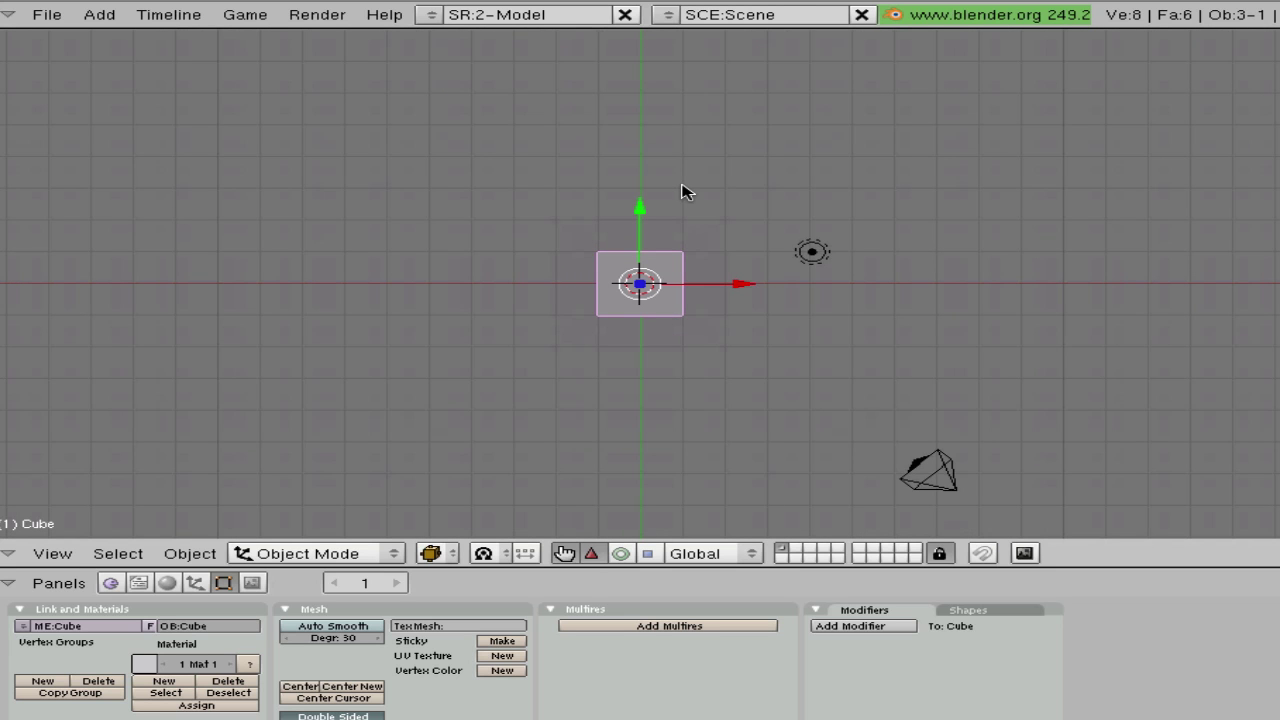
middle_drag(683, 191, 648, 287)
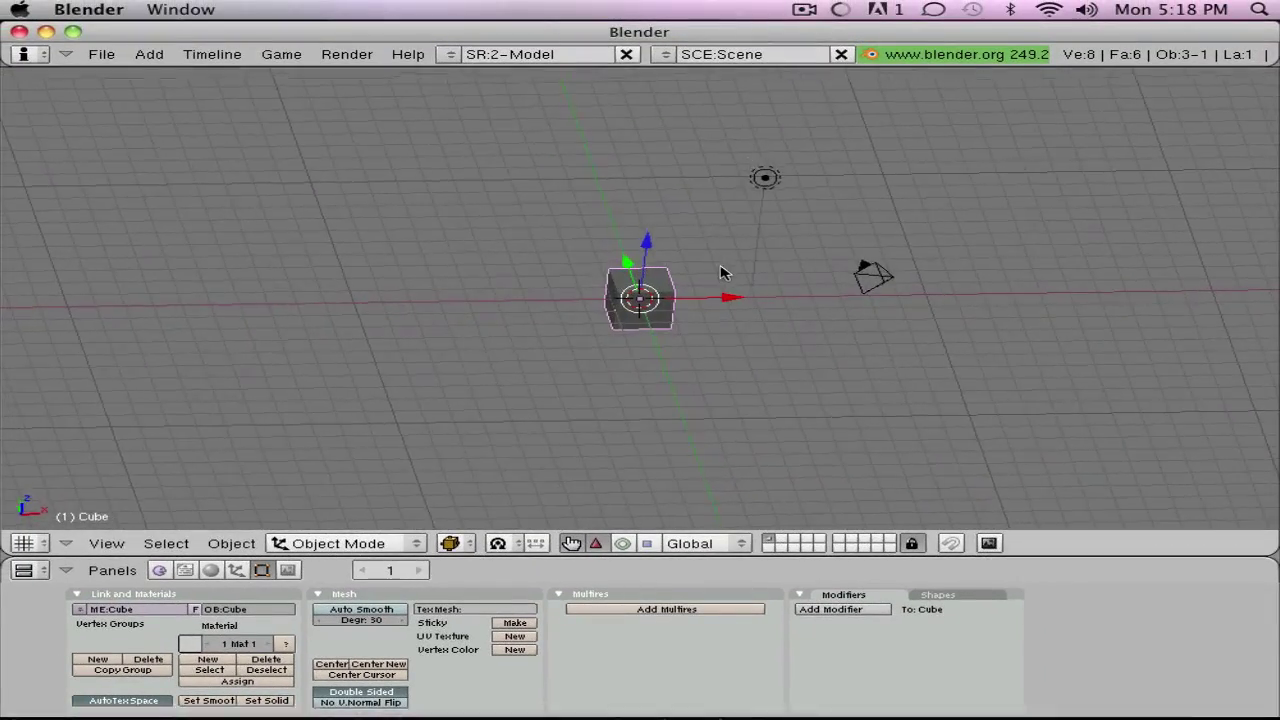
middle_drag(723, 272, 686, 282)
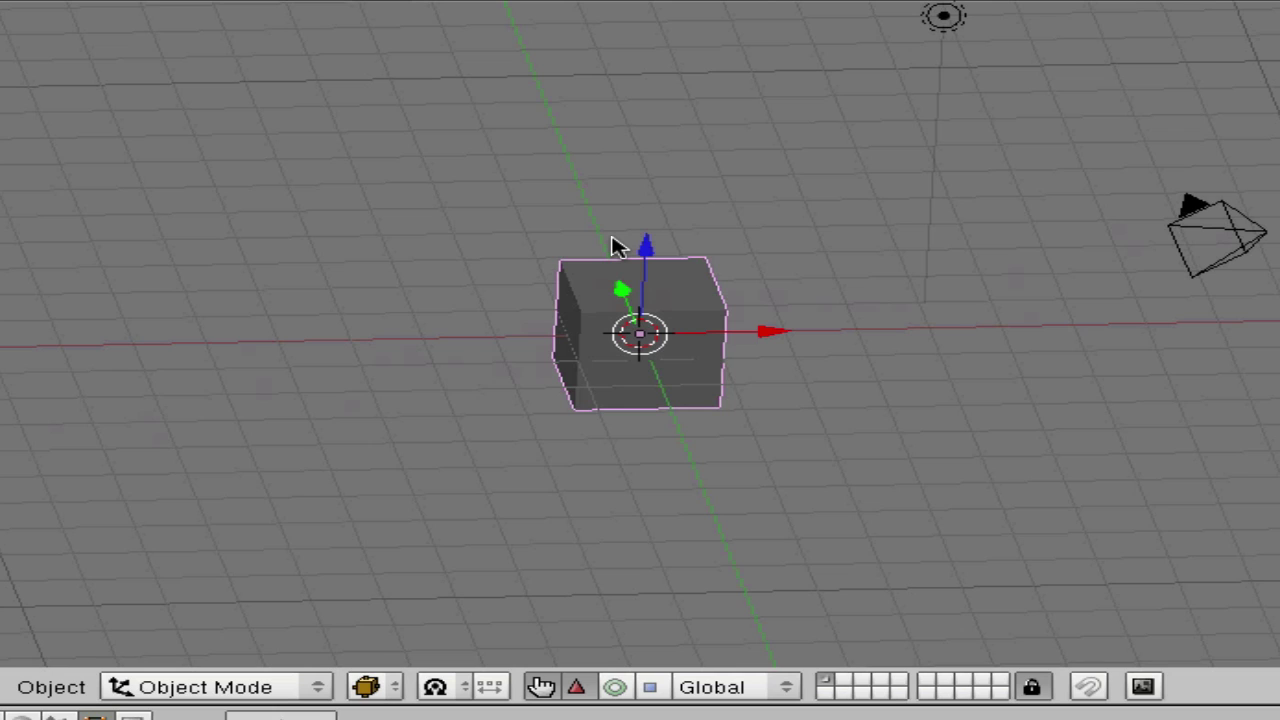
- Erase the default cube, leaving only the camera and lamp, and view the scene from above
key(x)
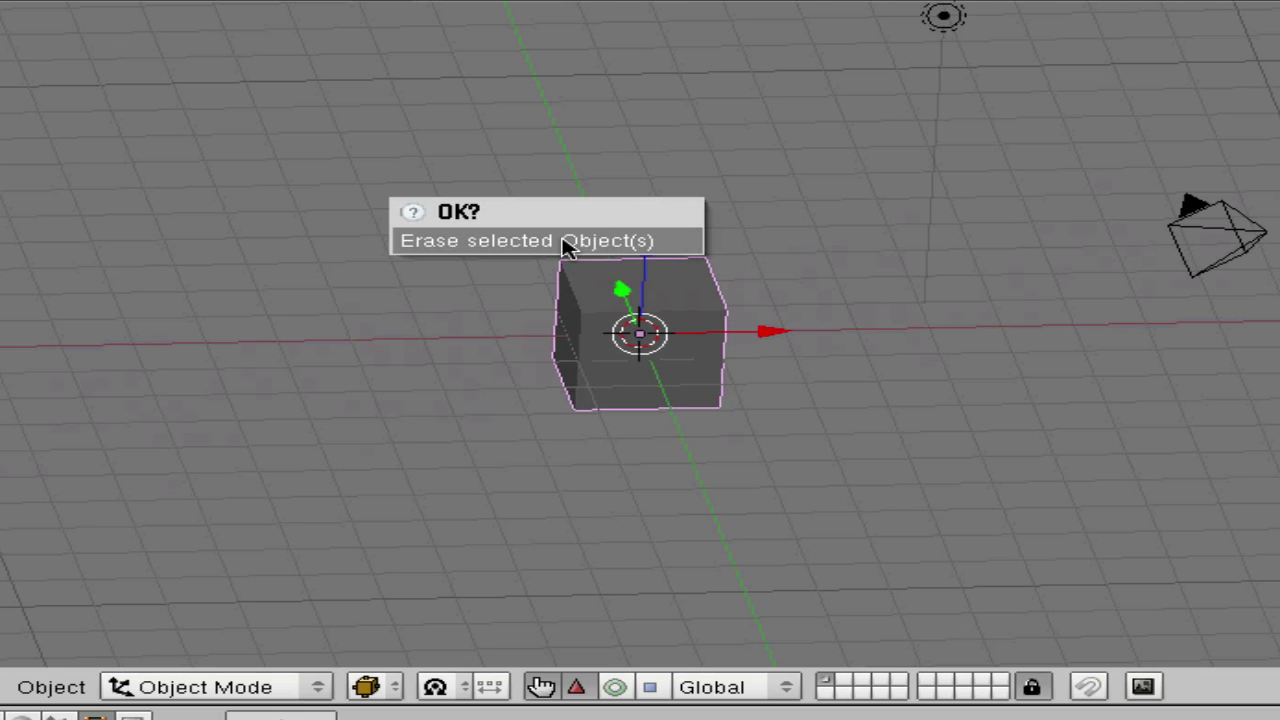
click(565, 245)
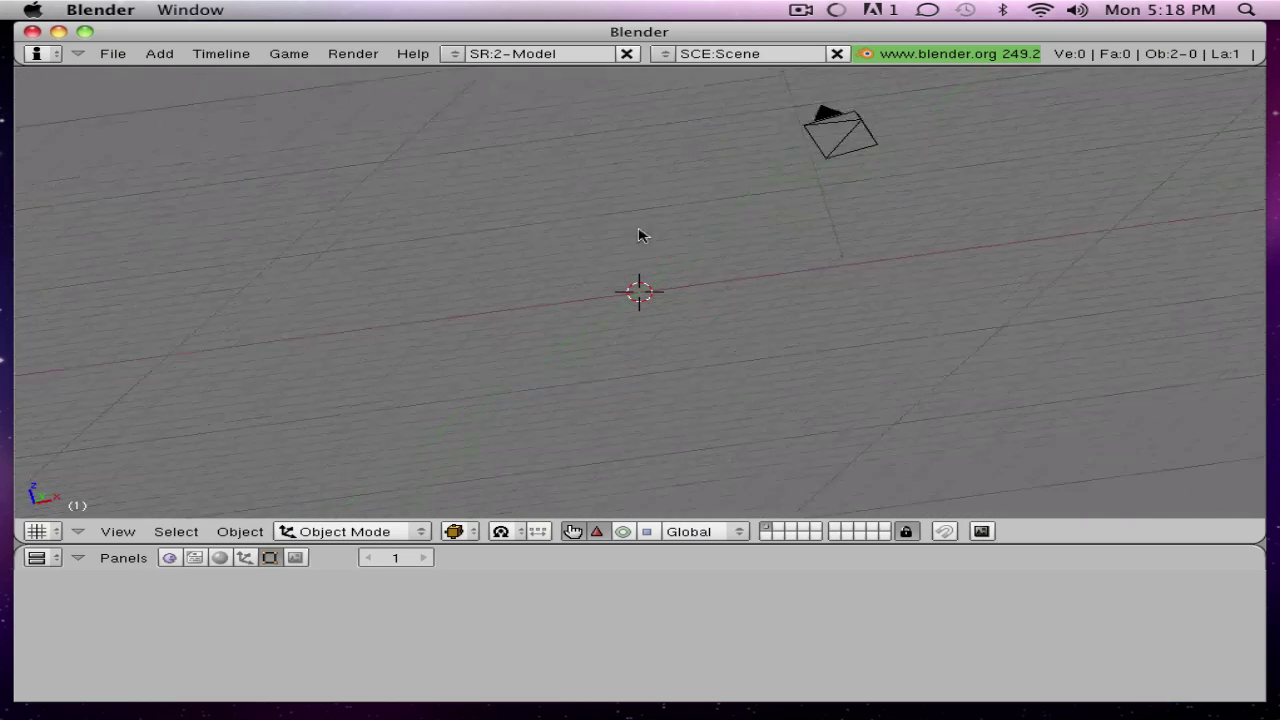
middle_drag(641, 235, 716, 280)
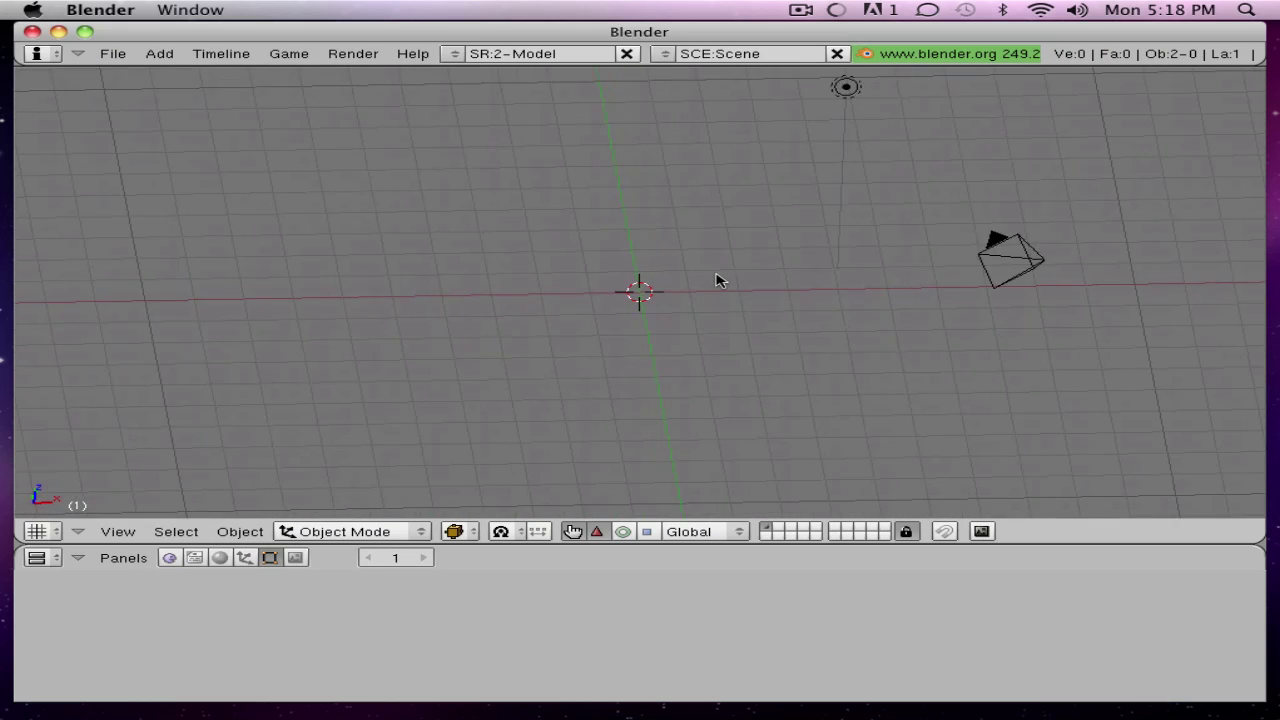
- Add a Plane mesh at the origin and view it alongside the camera and lamp
key(space)
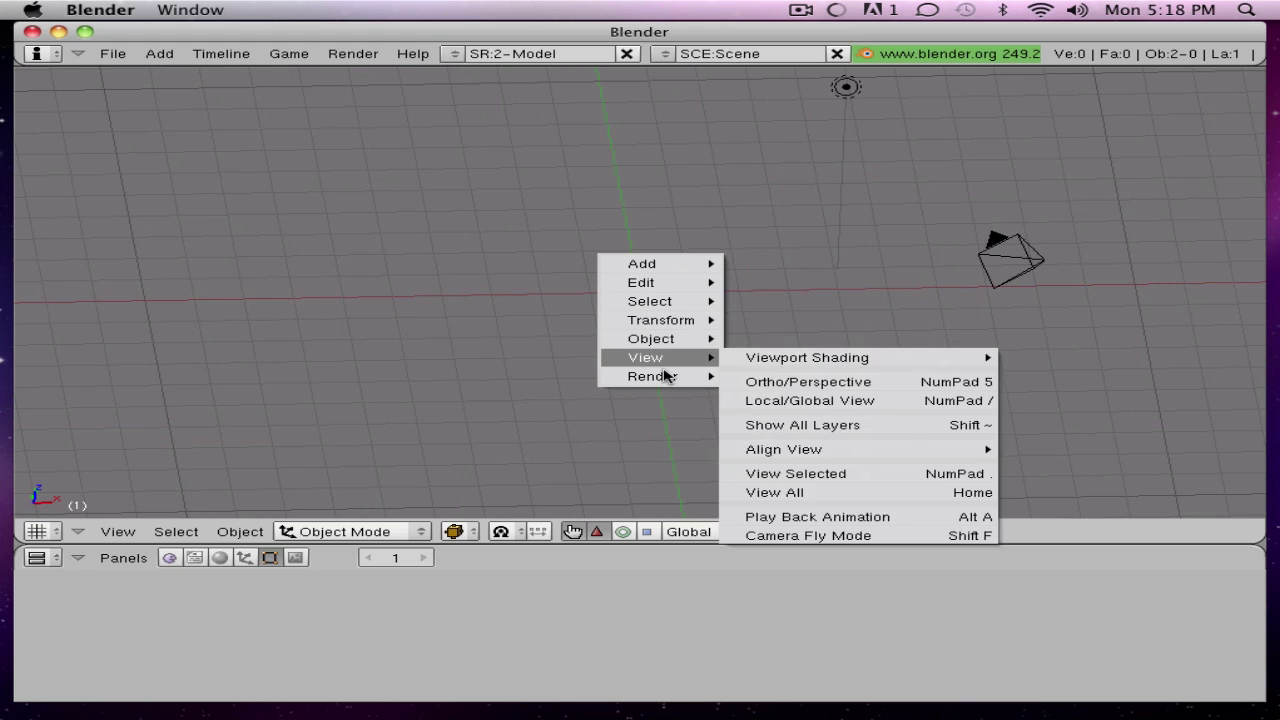
mouse_move(690, 295)
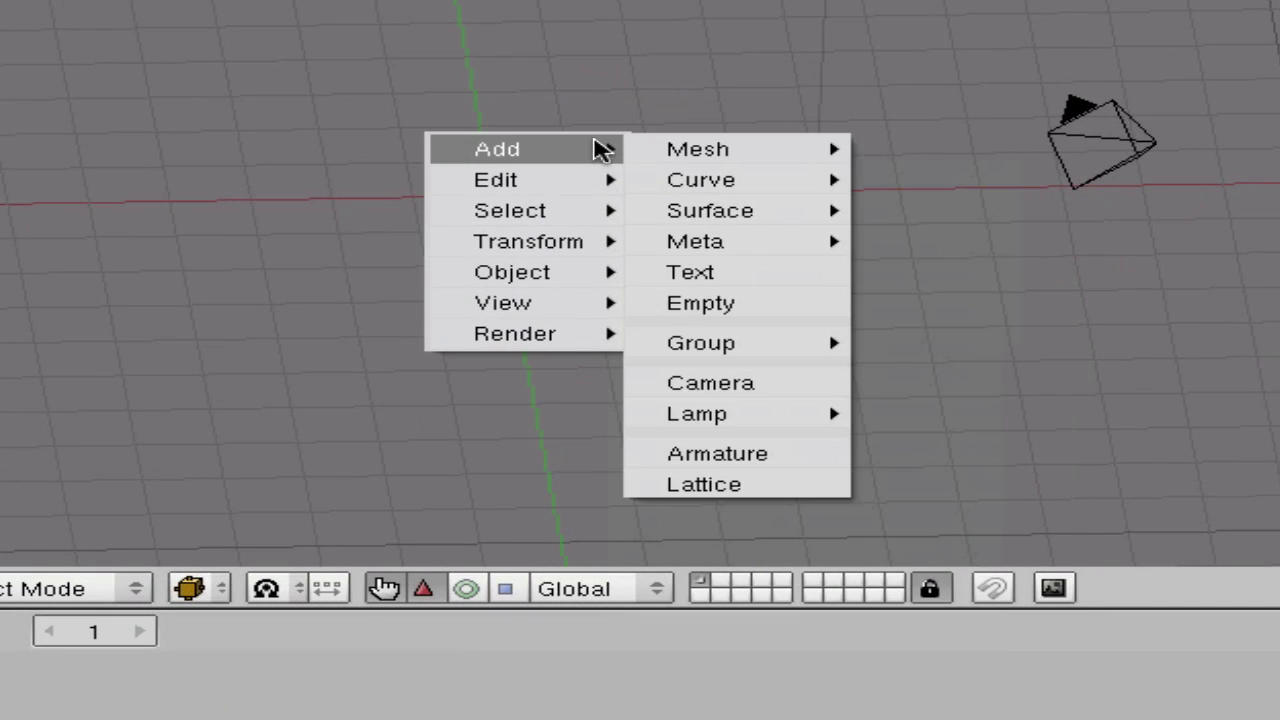
mouse_move(585, 177)
mouse_move(608, 157)
mouse_move(711, 151)
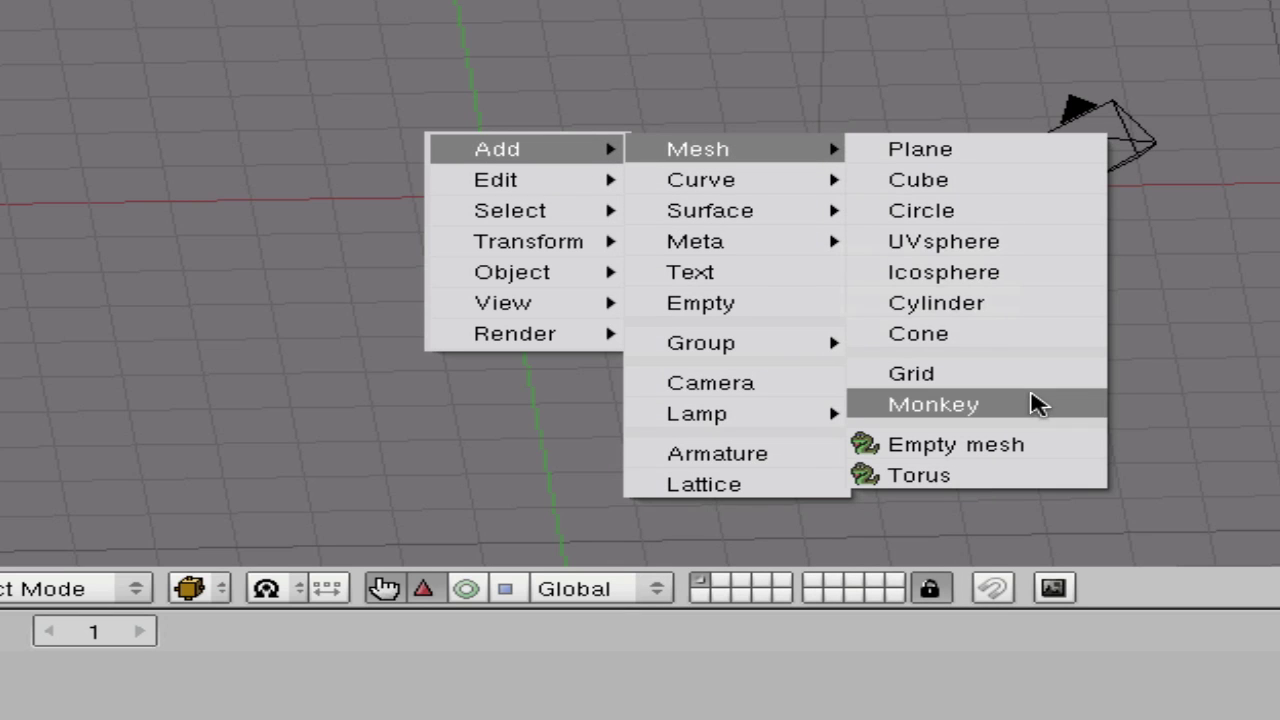
click(1020, 152)
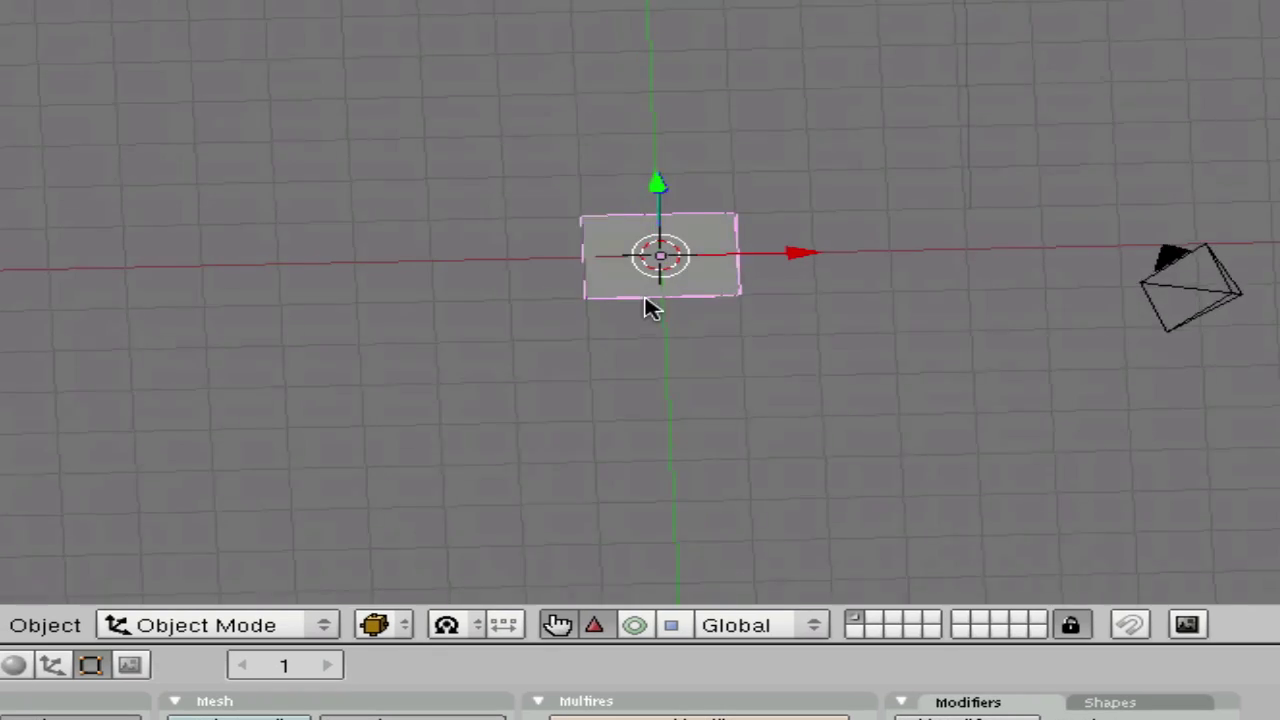
middle_drag(645, 308, 654, 266)
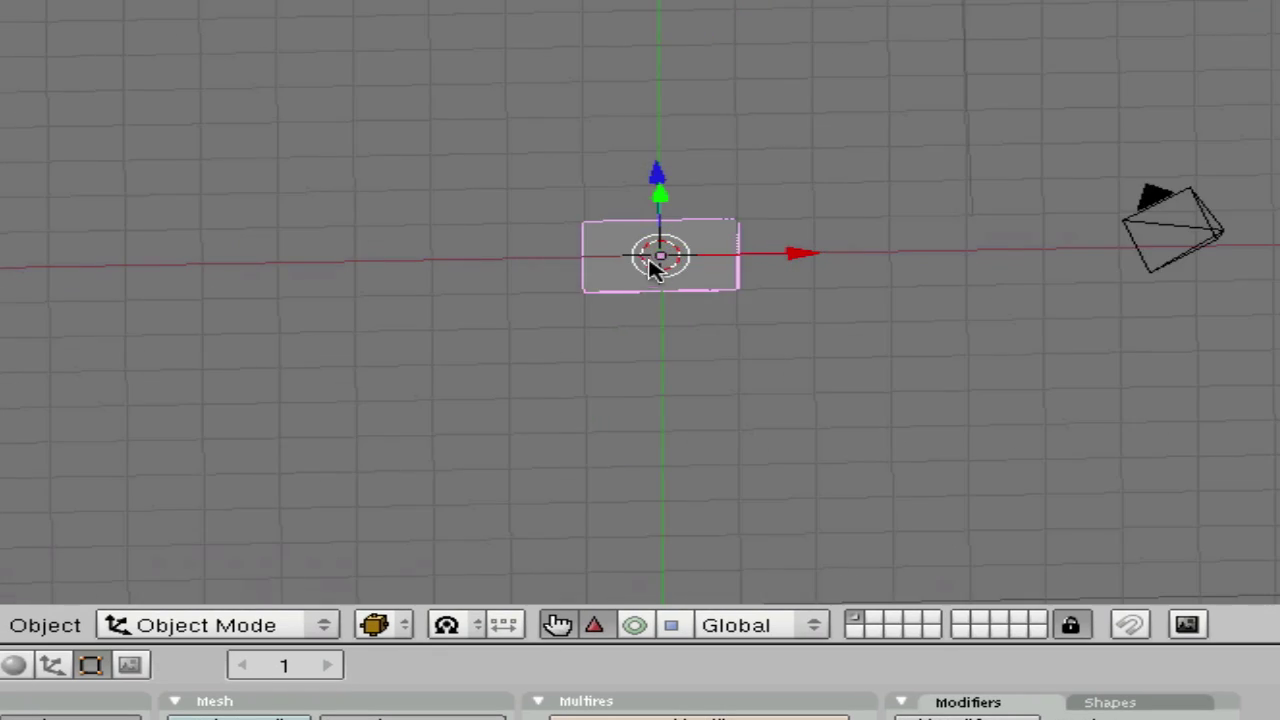
scroll(660, 257, up, 3)
scroll(655, 250, down, 4)
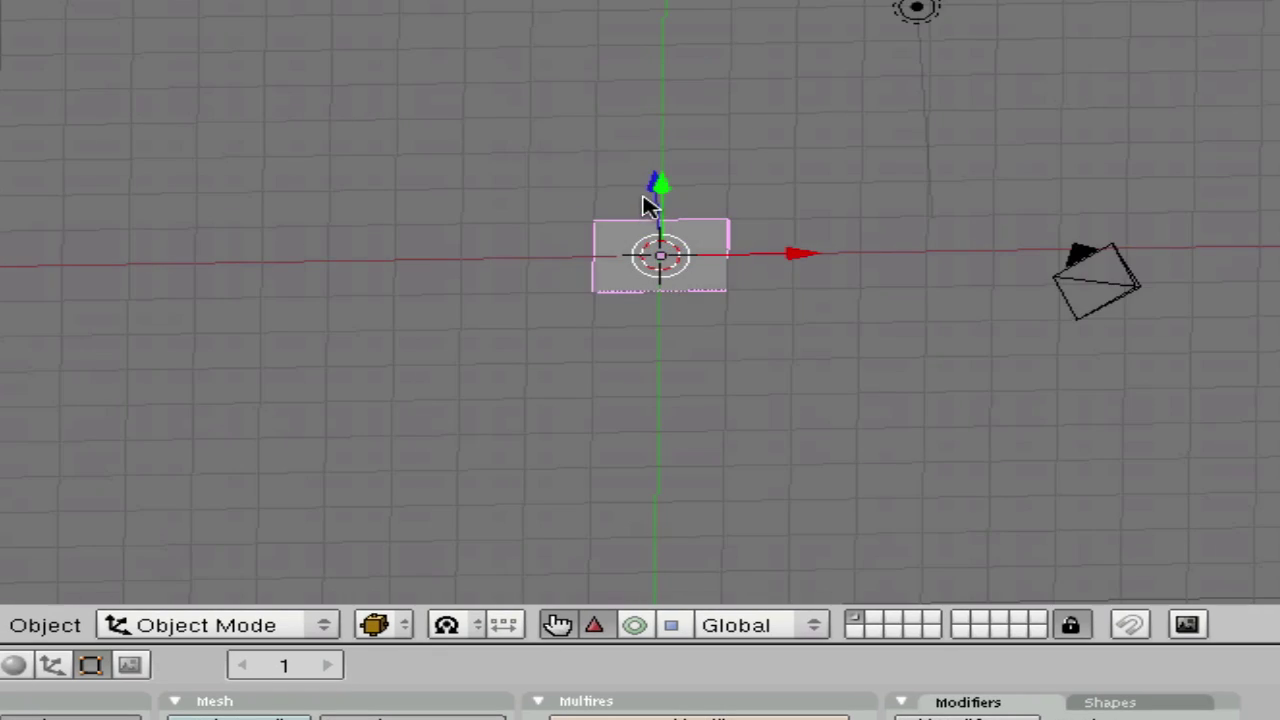
middle_drag(651, 194, 670, 182)
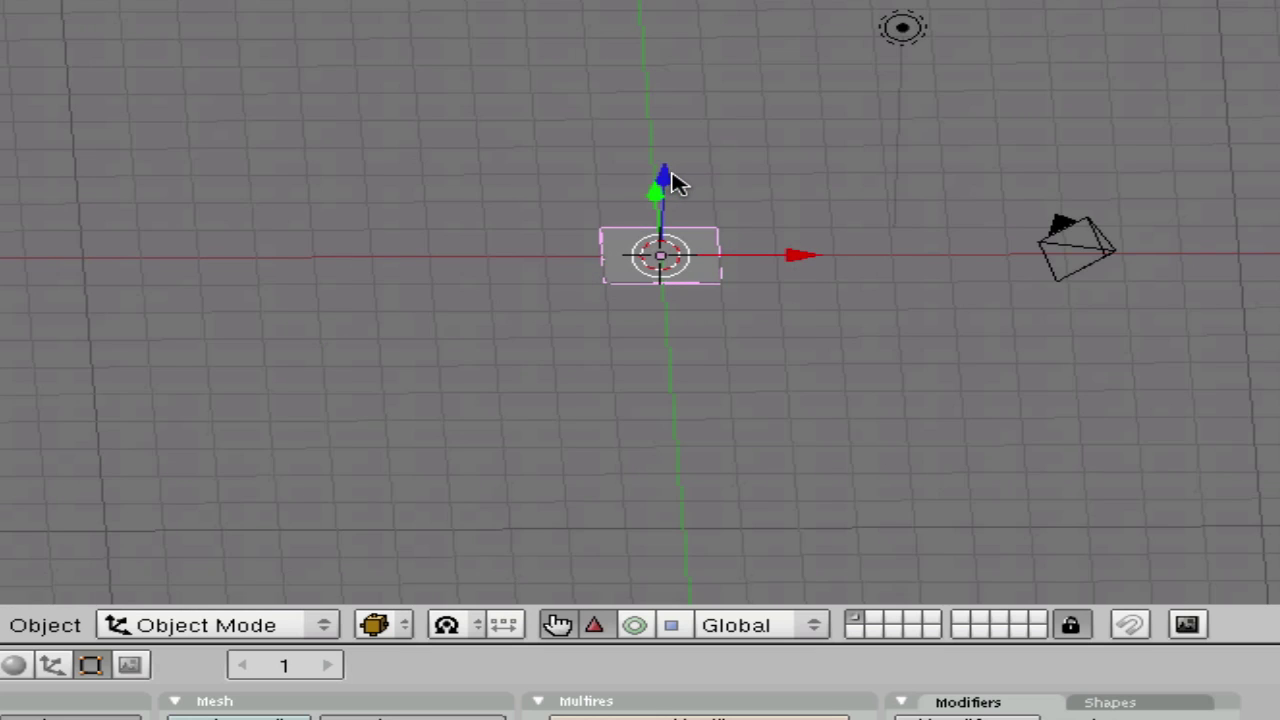
- Set the plane's DimX and DimY to 7 in Transform Properties, giving scale 3.500
key(n)
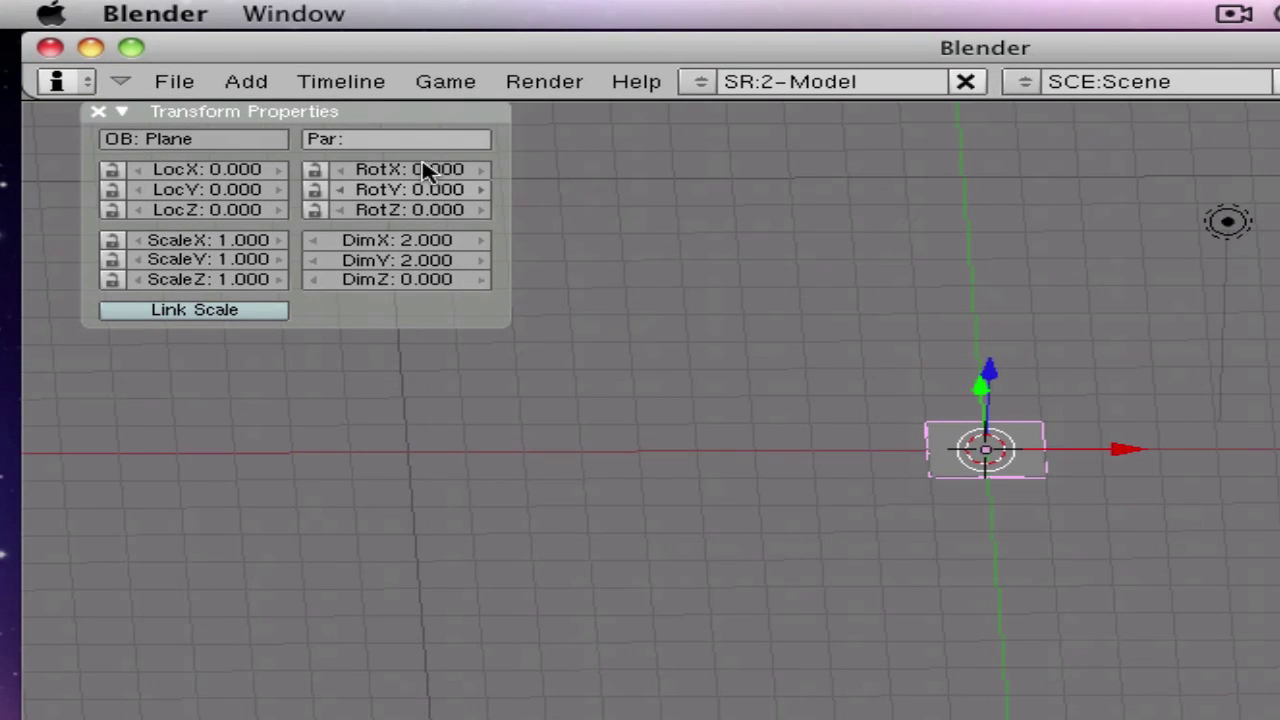
drag(297, 120, 295, 136)
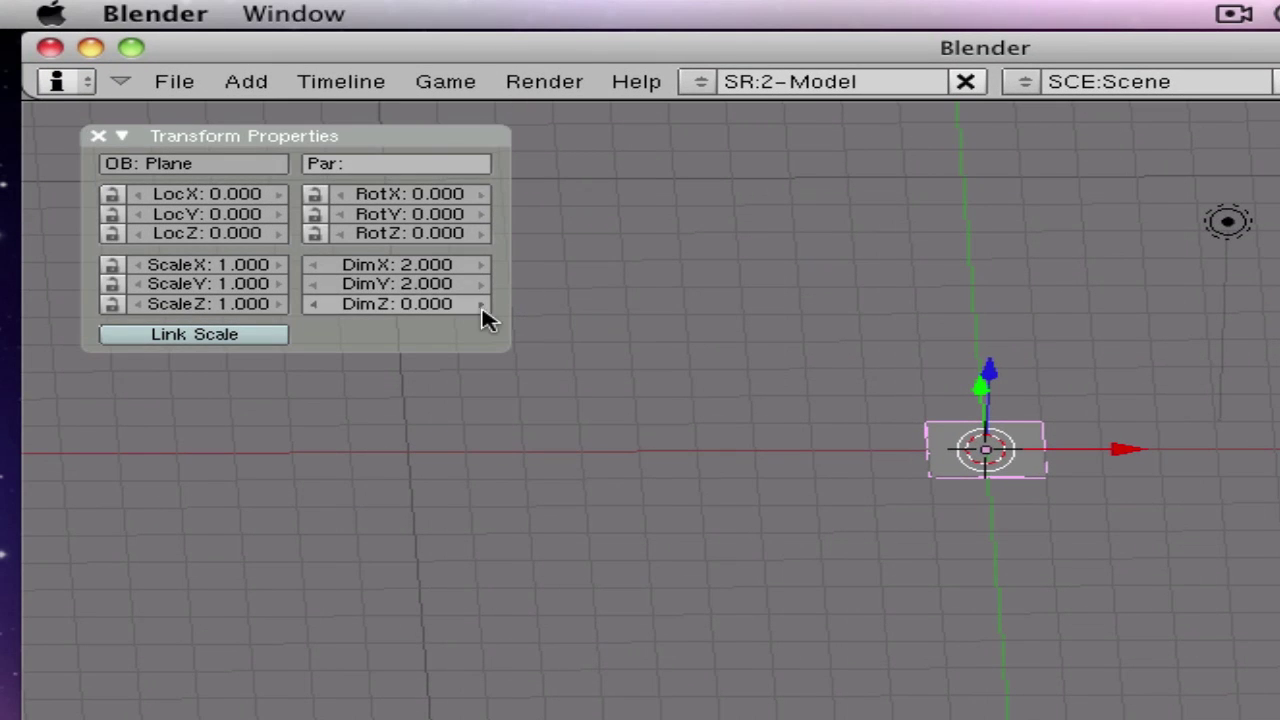
click(421, 266)
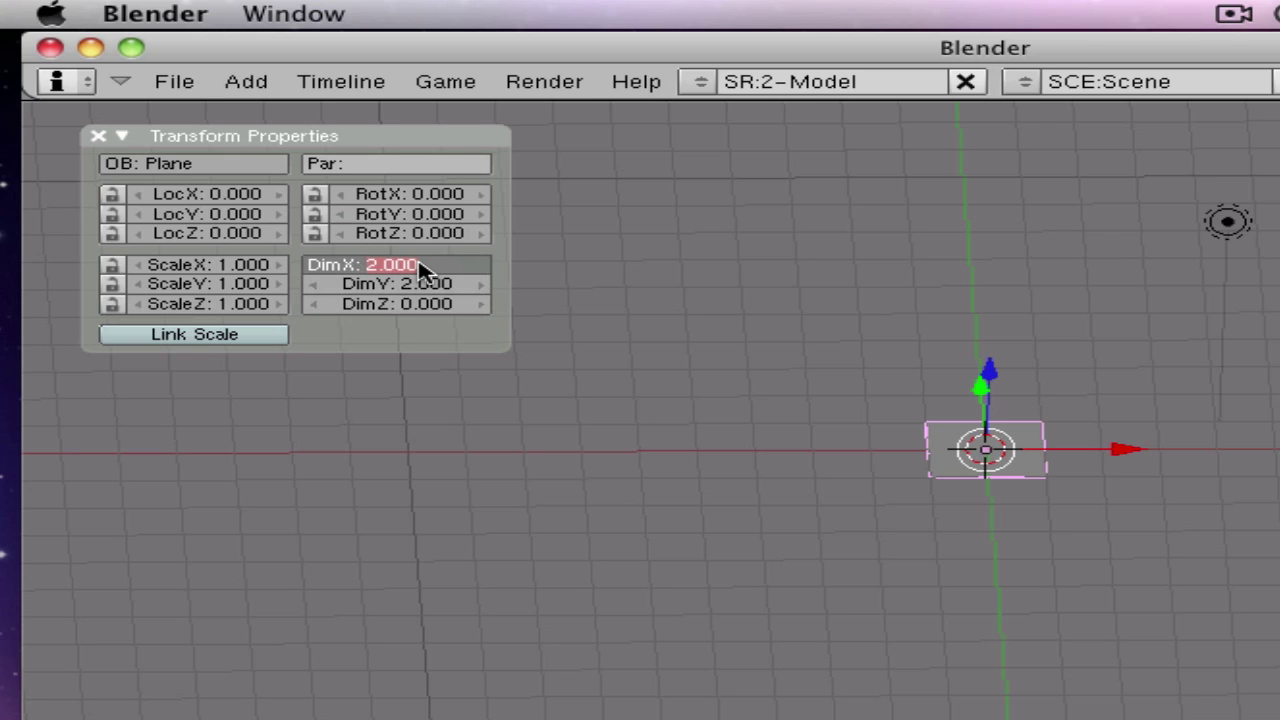
text(7)
key(Return)
drag(437, 287, 457, 284)
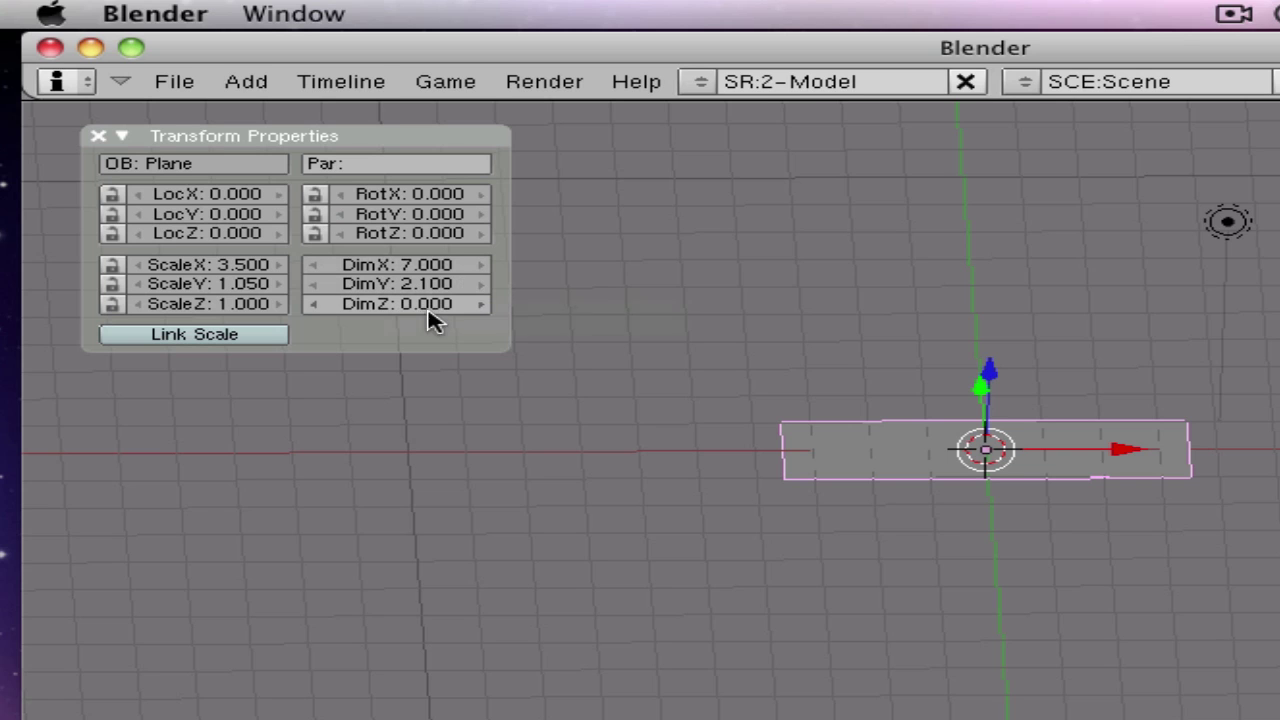
click(420, 289)
text(7)
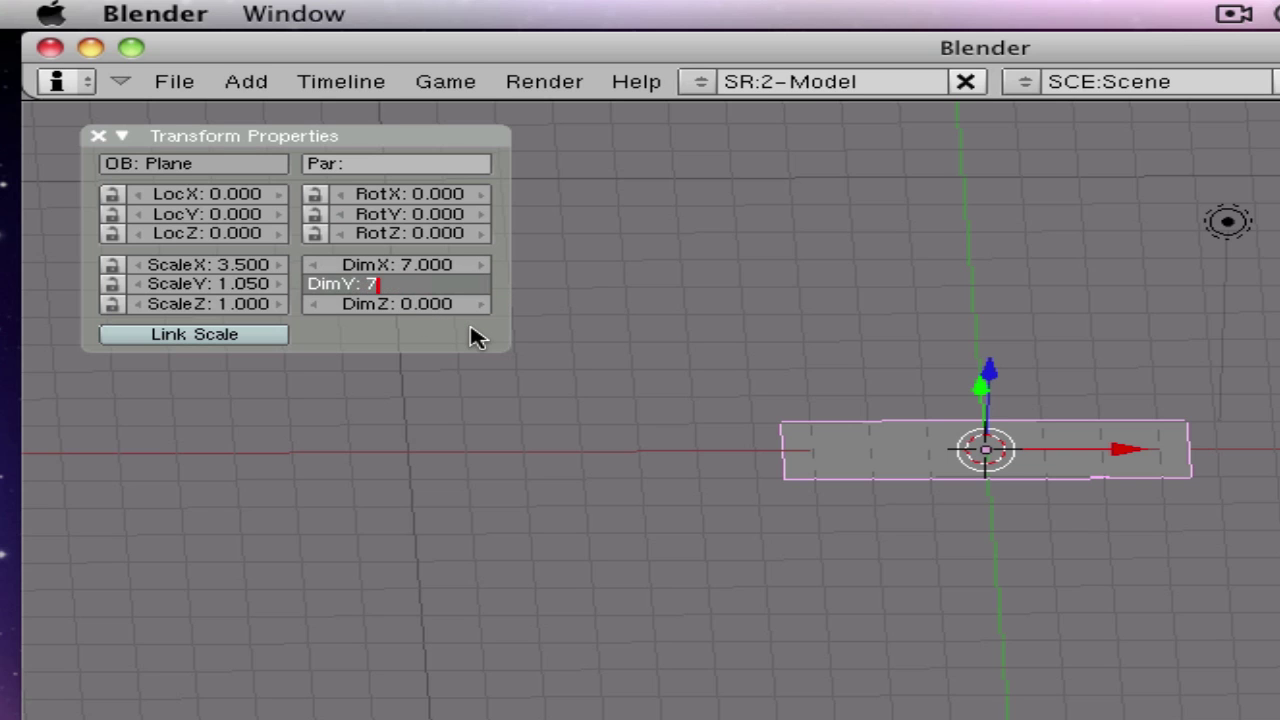
key(Return)
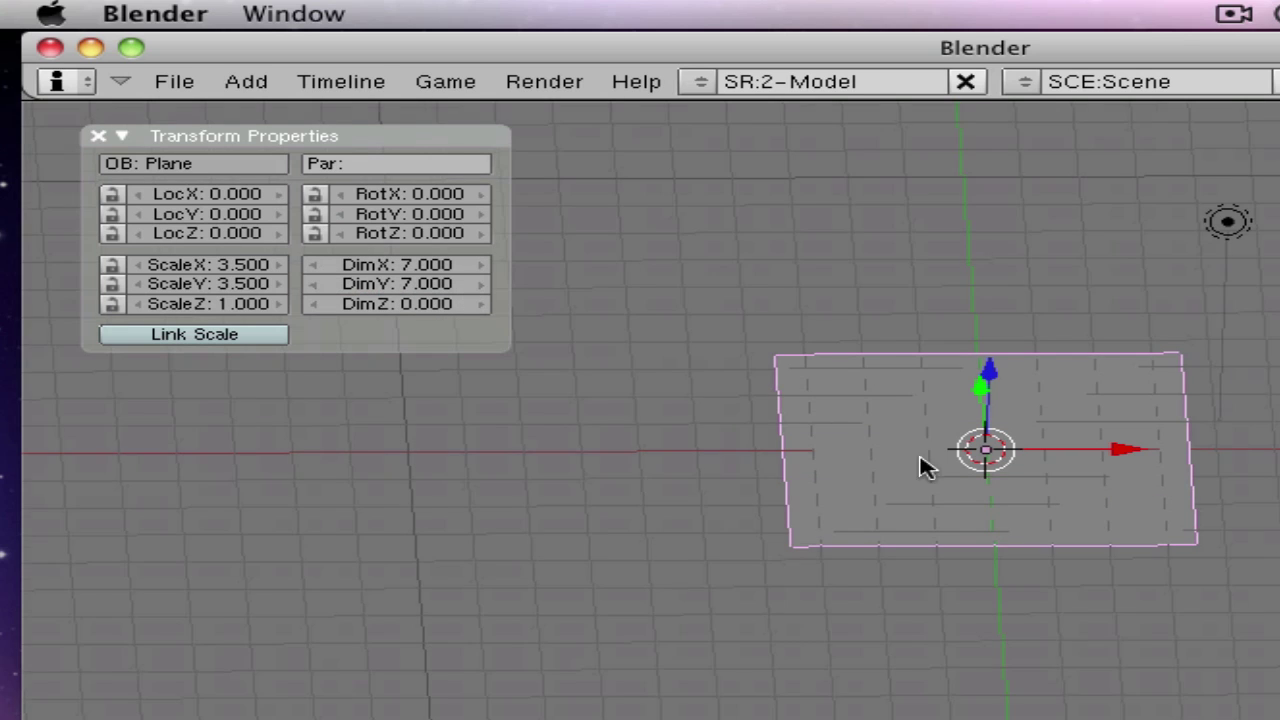
- Add a Suzanne Monkey mesh at the plane's centre and give it smooth shading
click(97, 136)
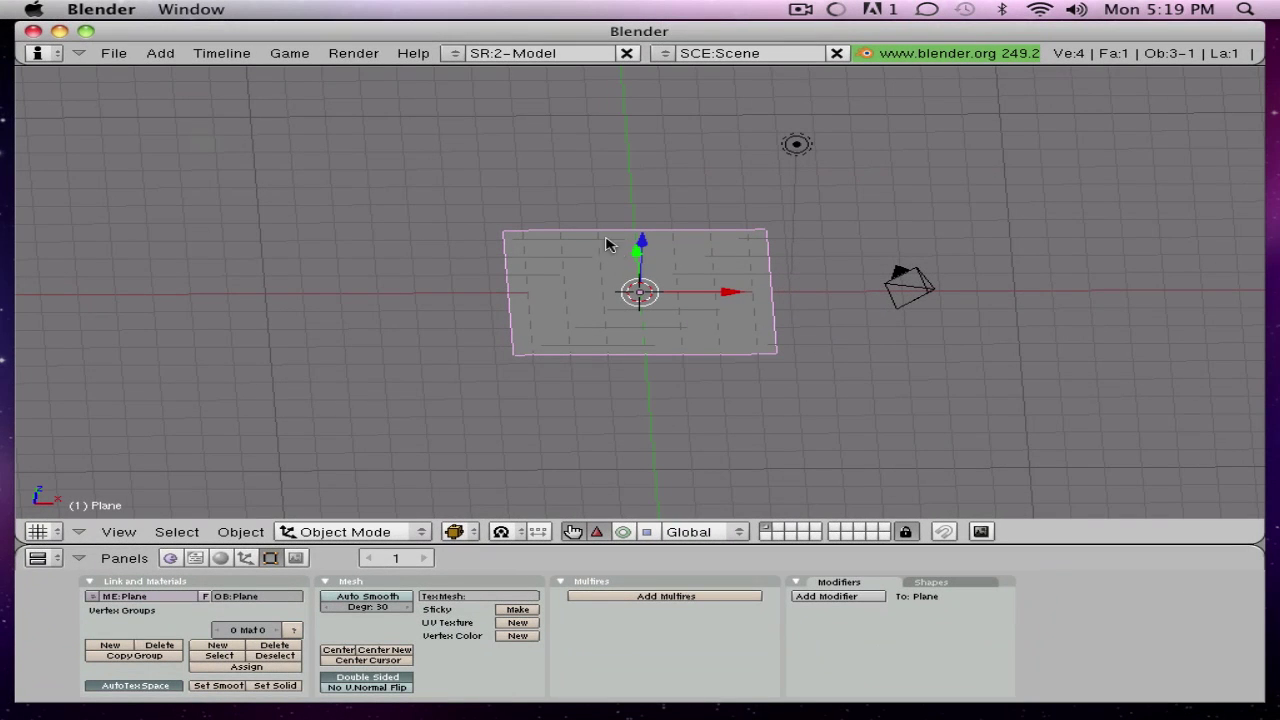
key(space)
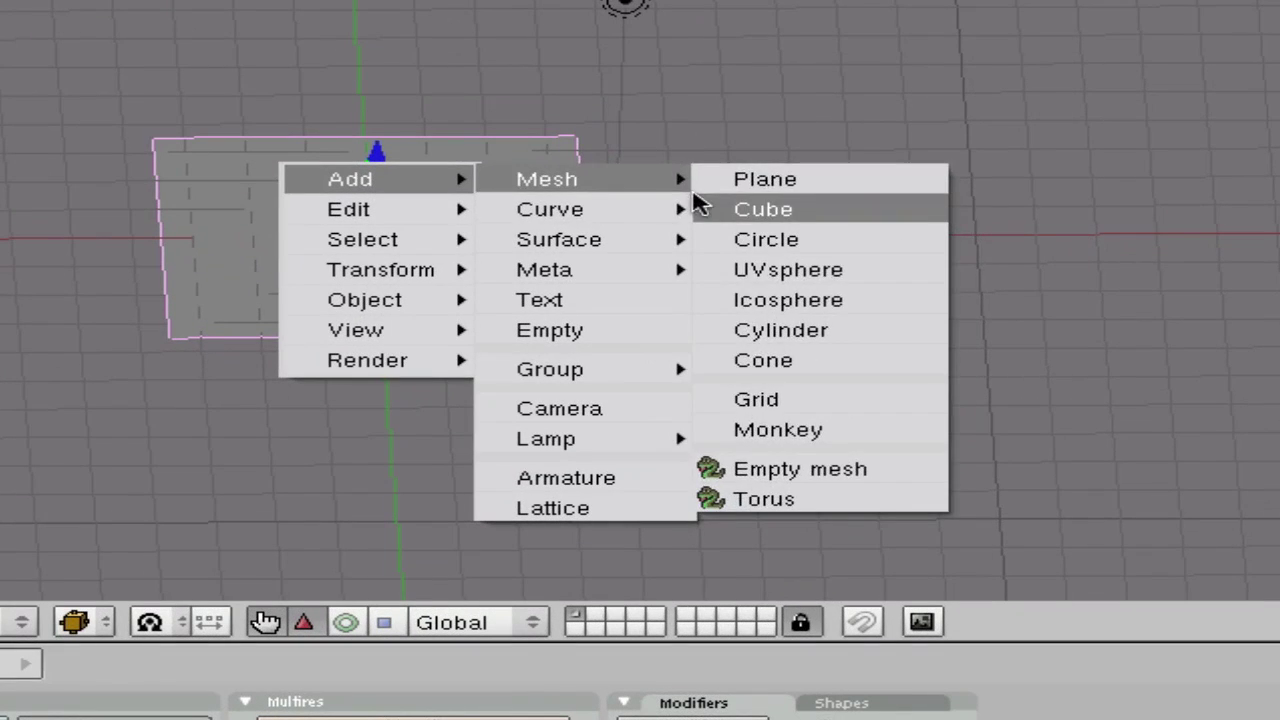
mouse_move(795, 262)
mouse_move(620, 182)
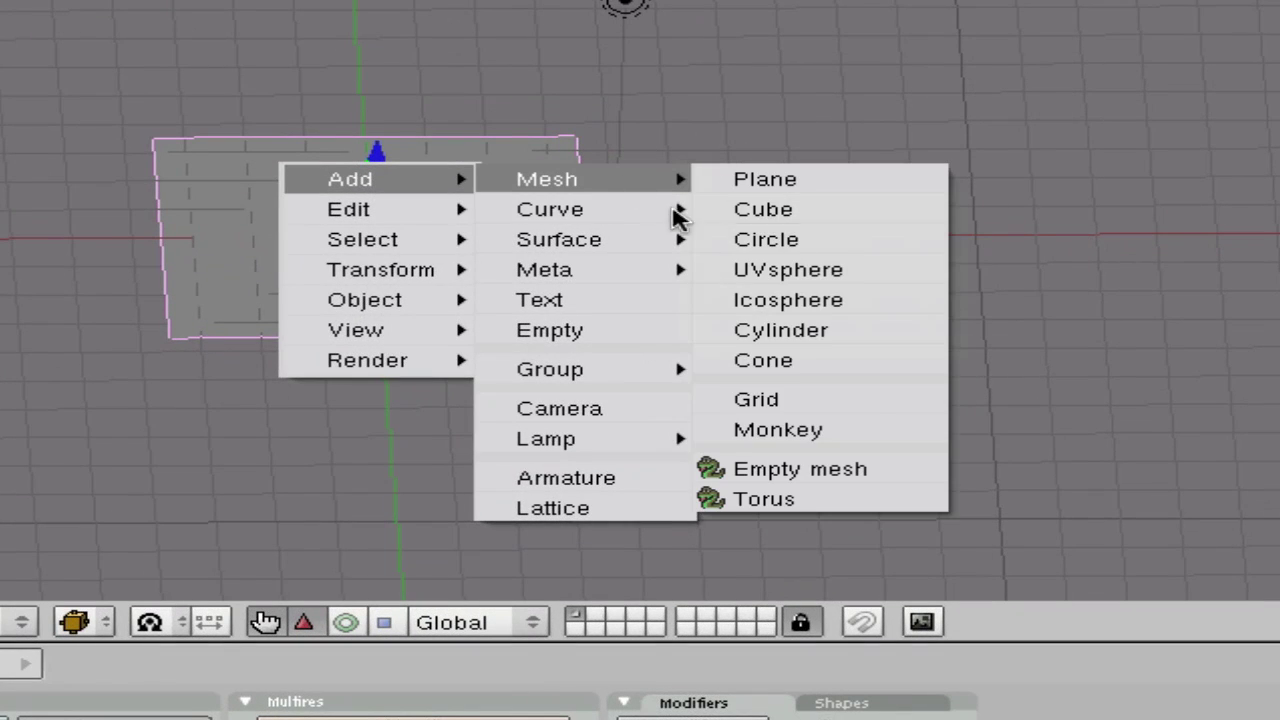
click(886, 430)
middle_drag(408, 262, 374, 289)
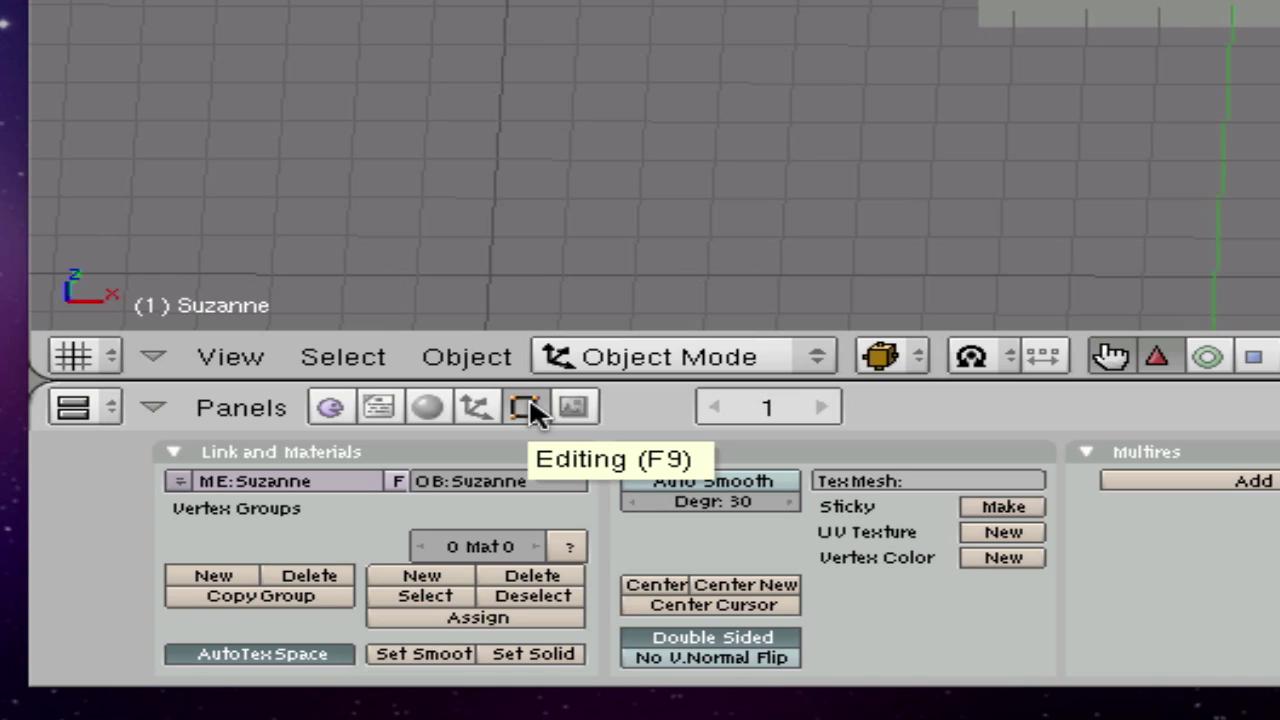
click(417, 656)
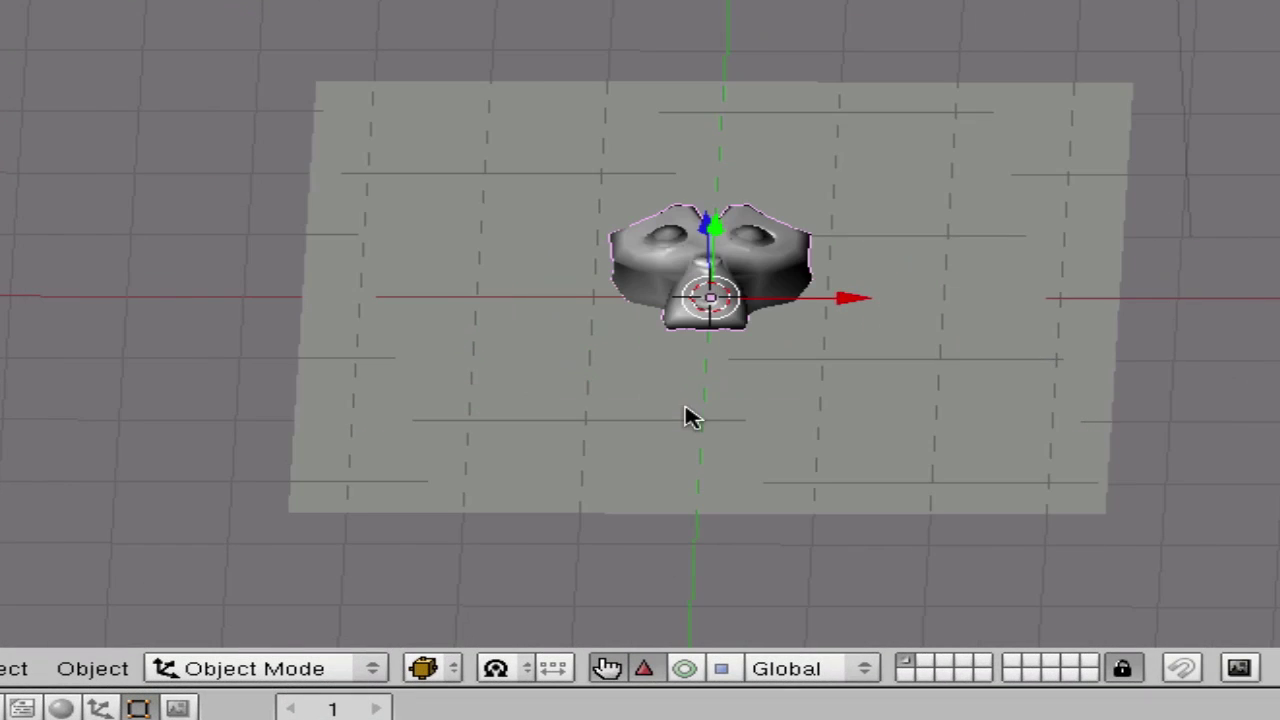
scroll(1254, 5, up, 3)
- Orbit around the raised Suzanne and confirm her LocZ of 1.097 in Transform Properties
middle_drag(718, 357, 743, 214)
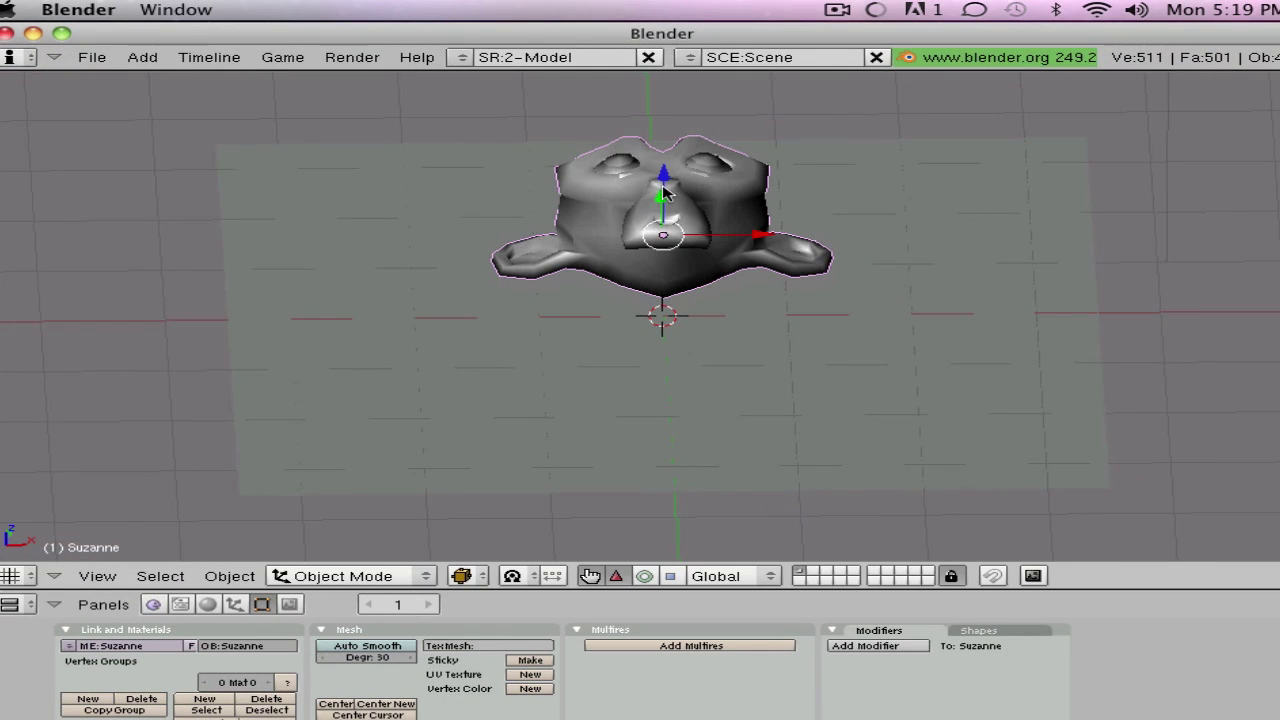
middle_drag(664, 193, 672, 314)
scroll(673, 314, down, 6)
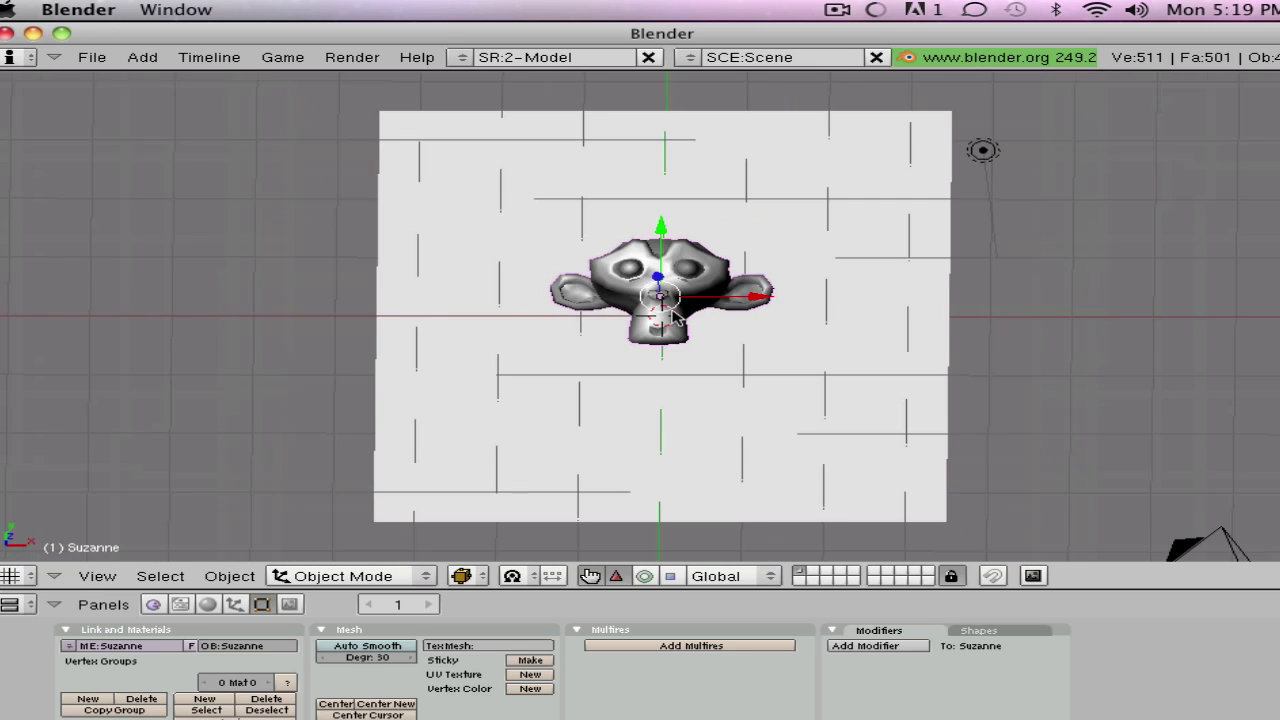
scroll(667, 291, down, 2)
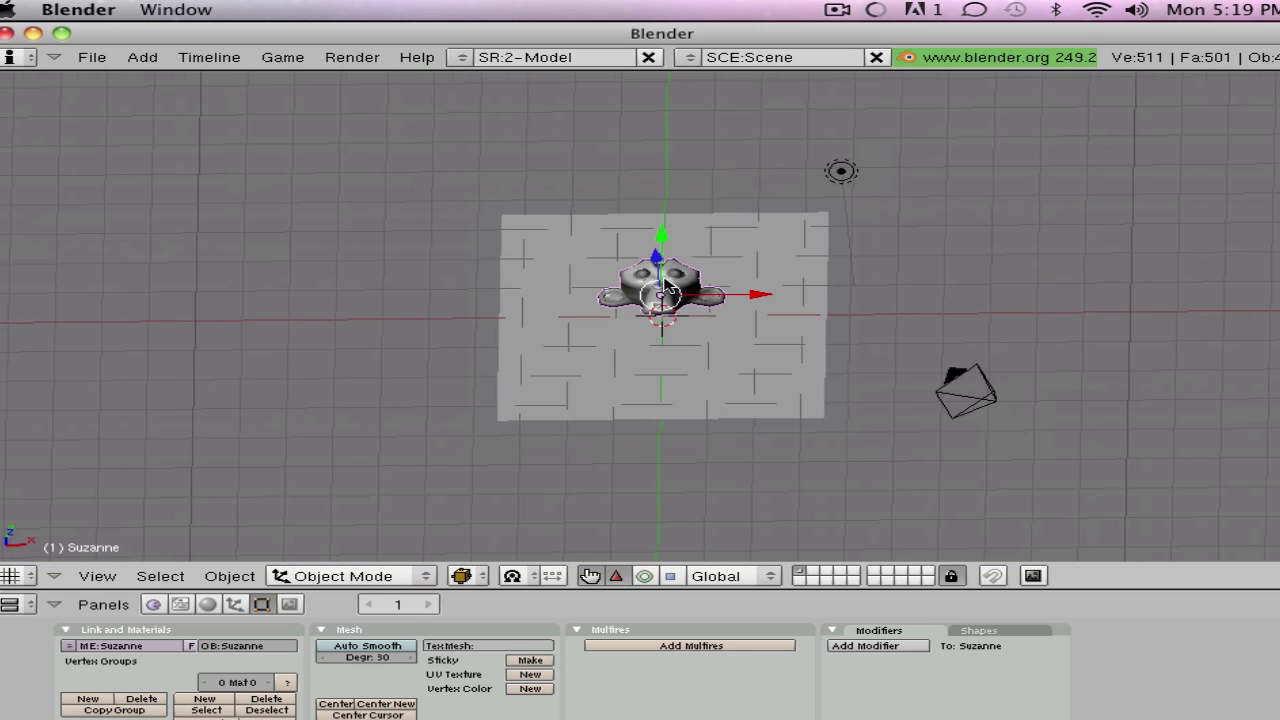
key(n)
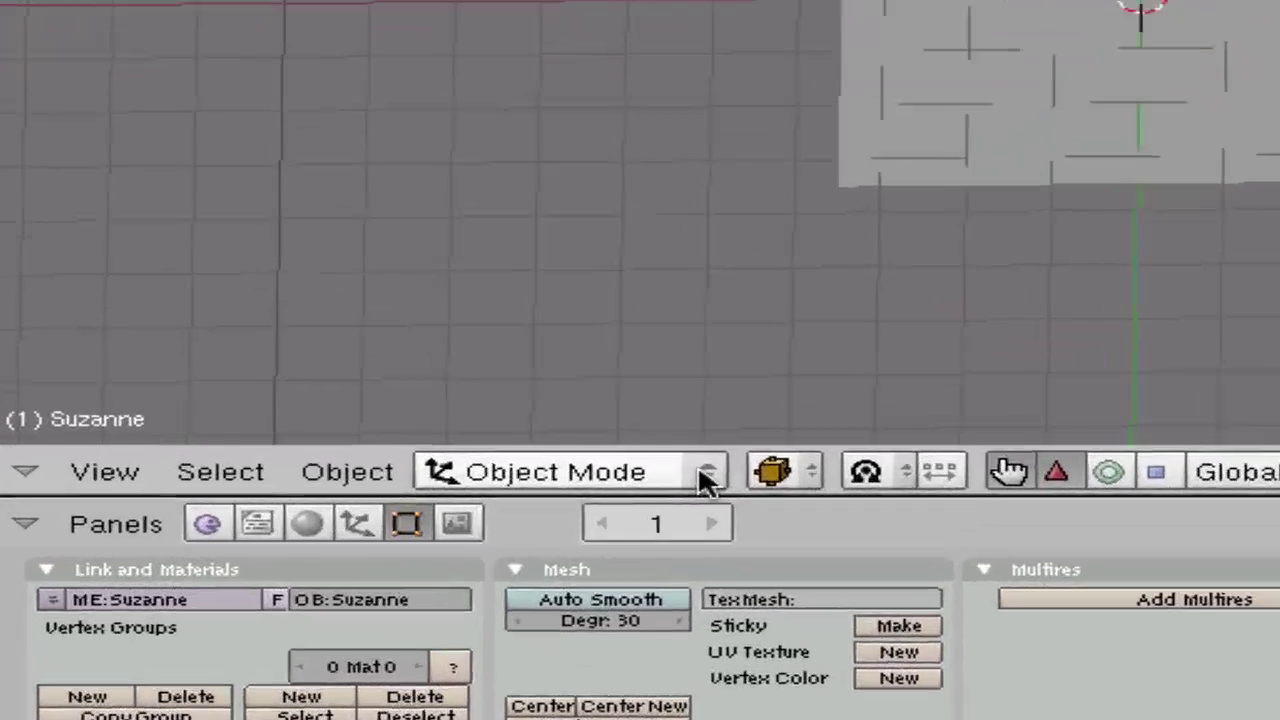
click(425, 576)
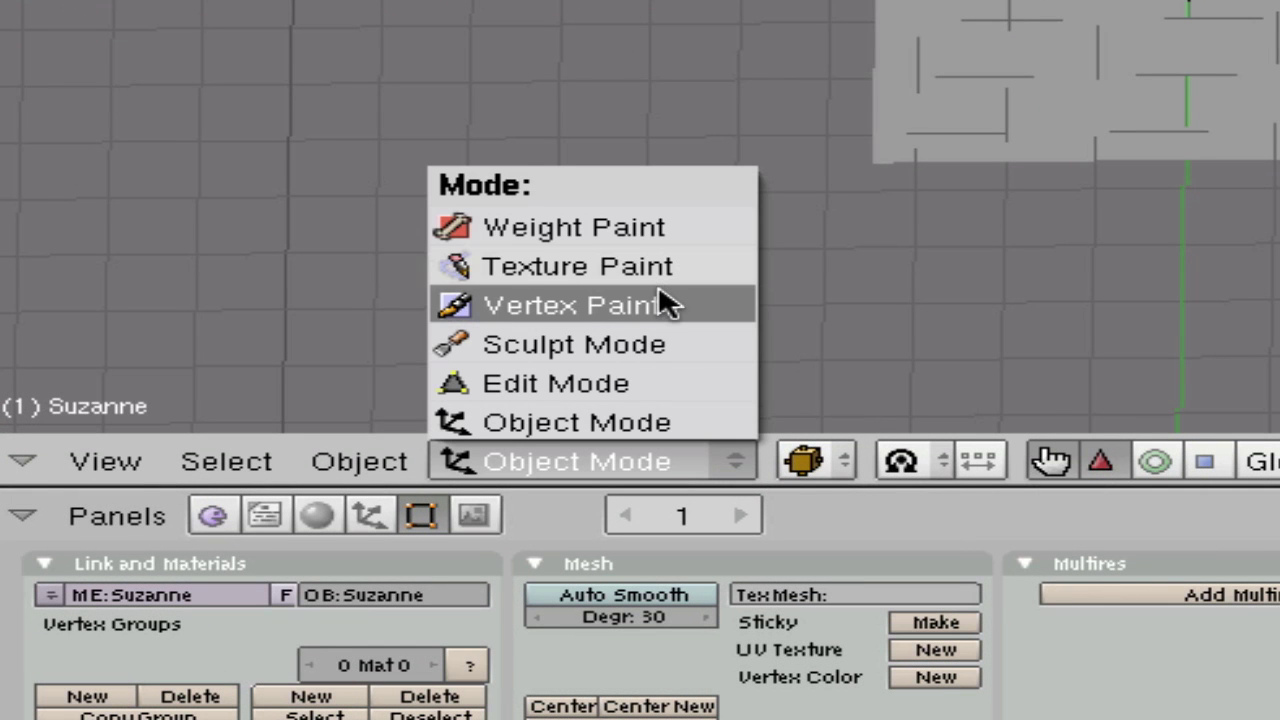
- Switch Suzanne to Vertex Paint mode with Paint Properties showing white, opacity 0.200, size 25
click(679, 308)
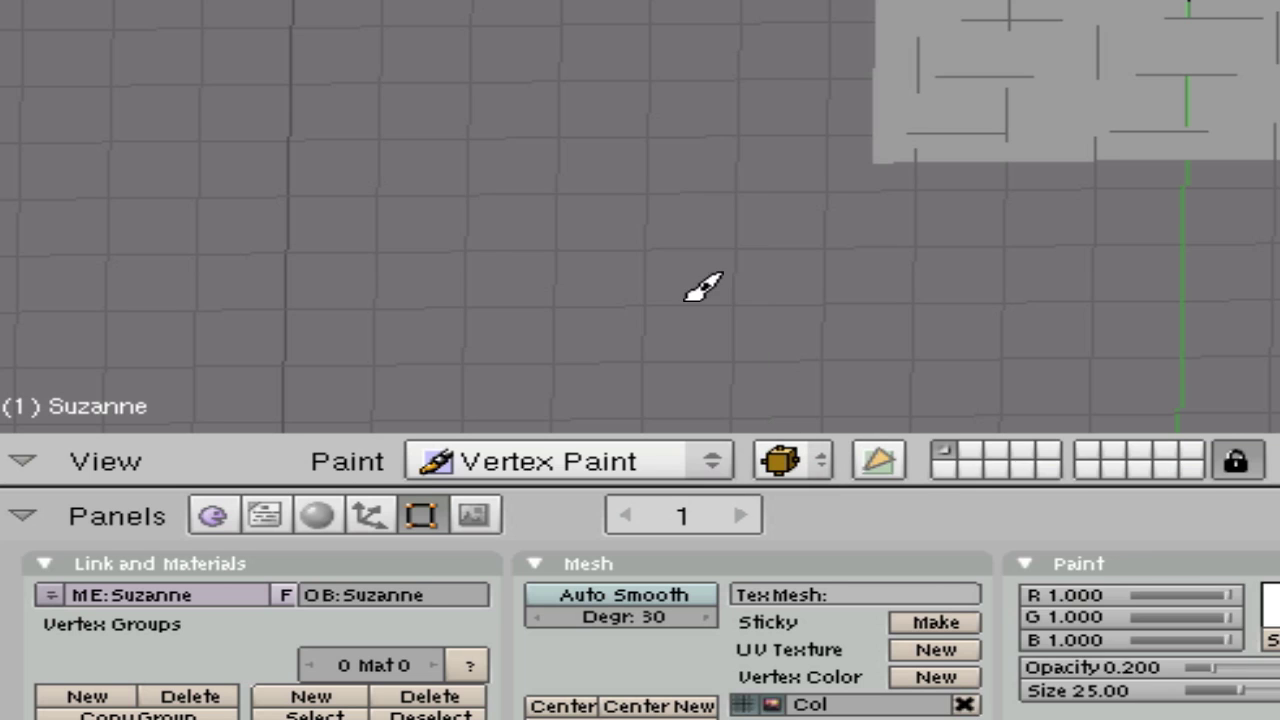
key(n)
mouse_move(700, 286)
mouse_down()
mouse_move(1180, 10)
mouse_move(1170, 107)
mouse_up()
middle_drag(894, 482, 914, 380)
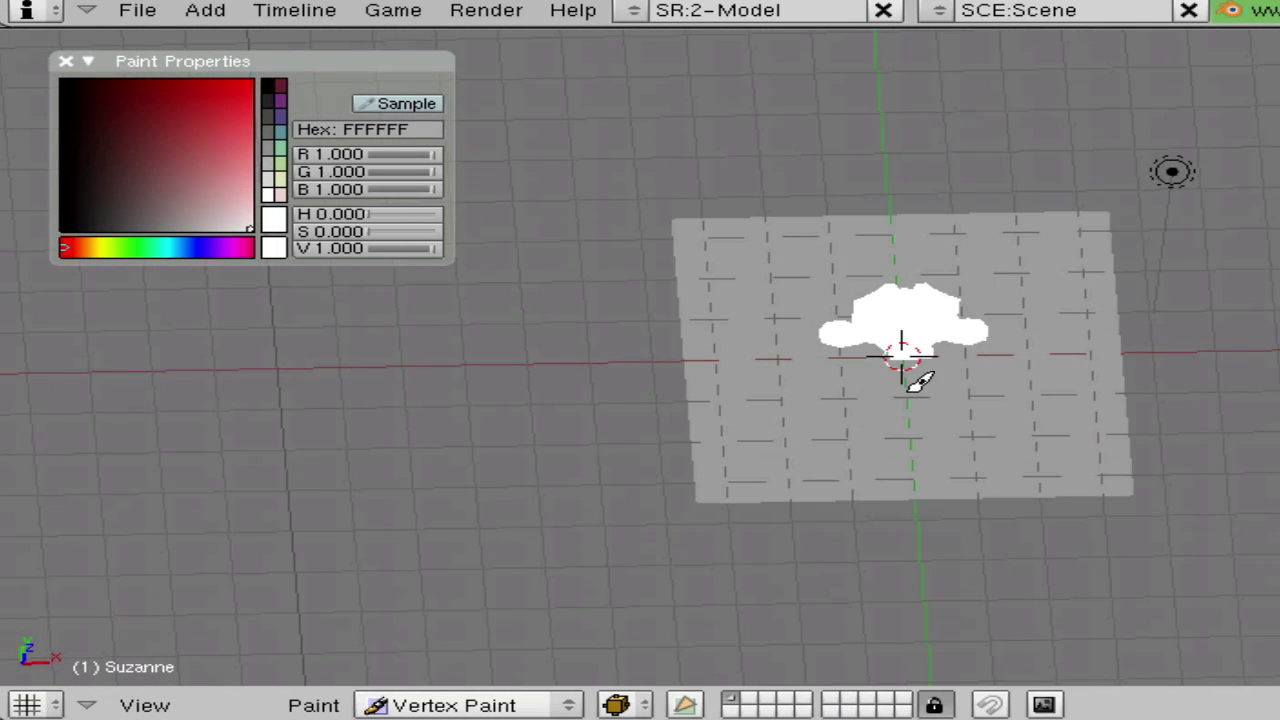
scroll(808, 323, up, 3)
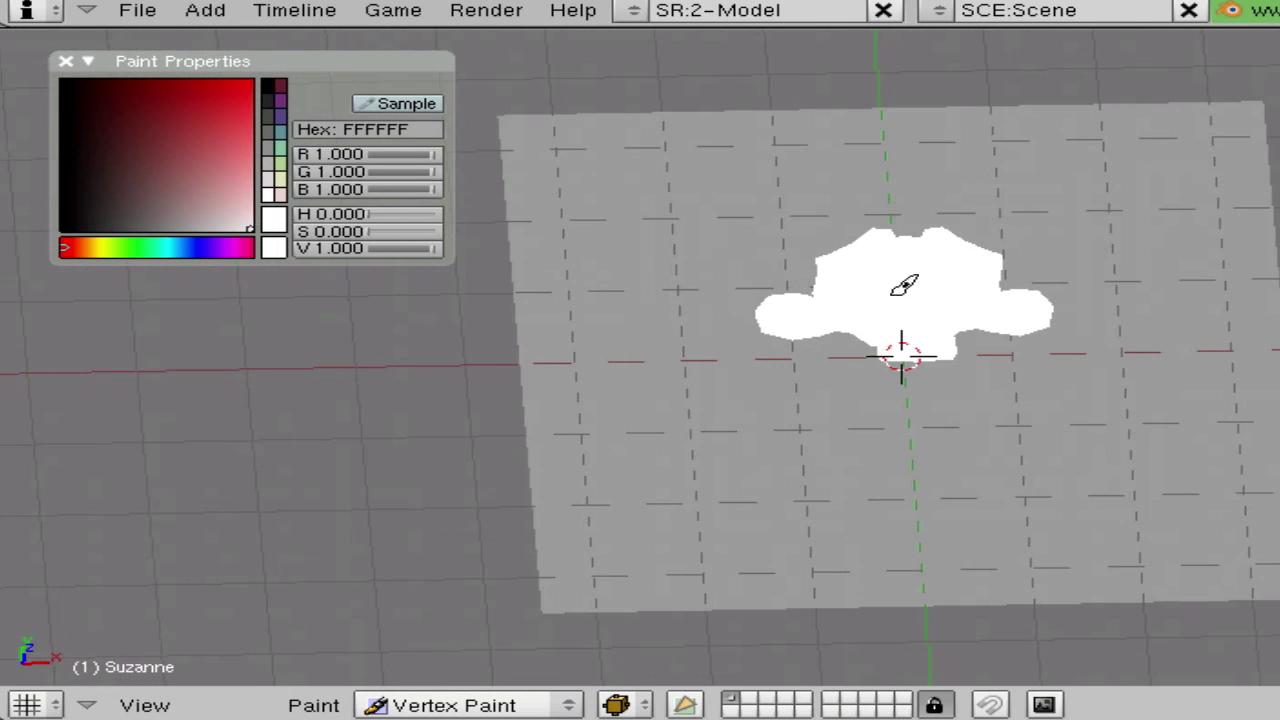
mouse_move(720, 309)
middle_down()
mouse_move(715, 367)
mouse_move(686, 320)
middle_up()
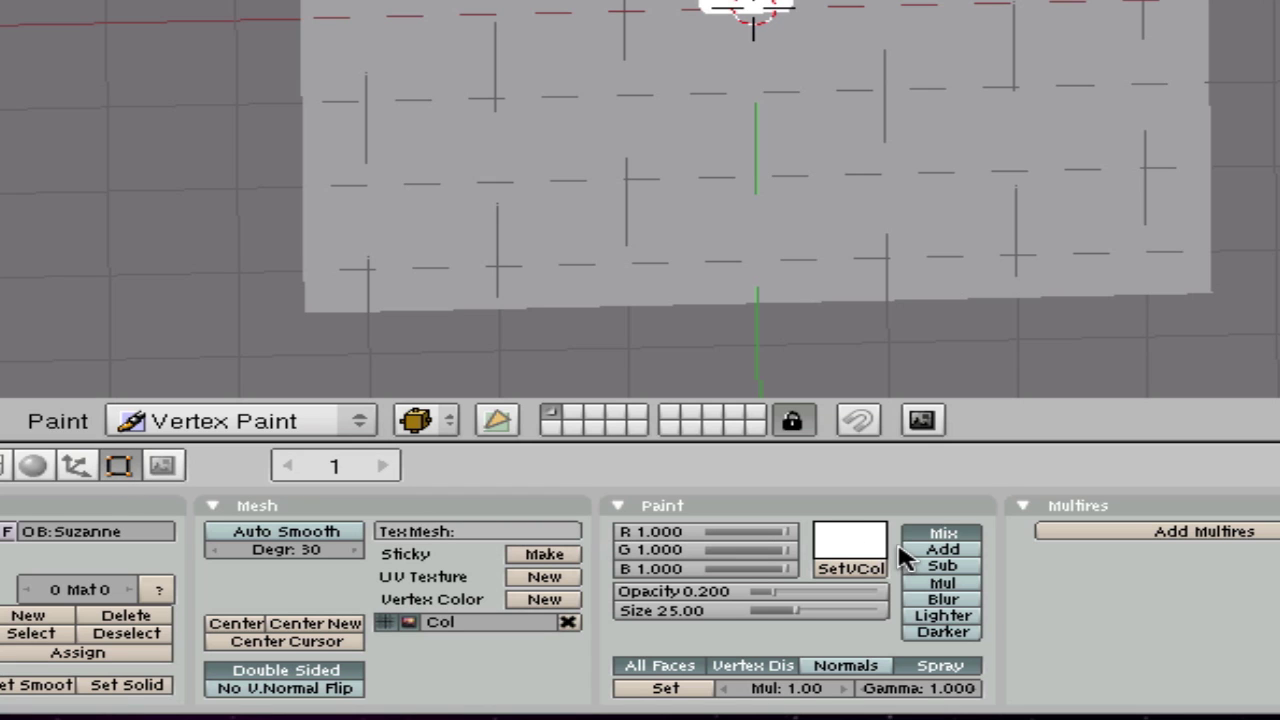
- Change the vertex-paint colour from white to fully saturated blue, hex 0200FF
click(866, 548)
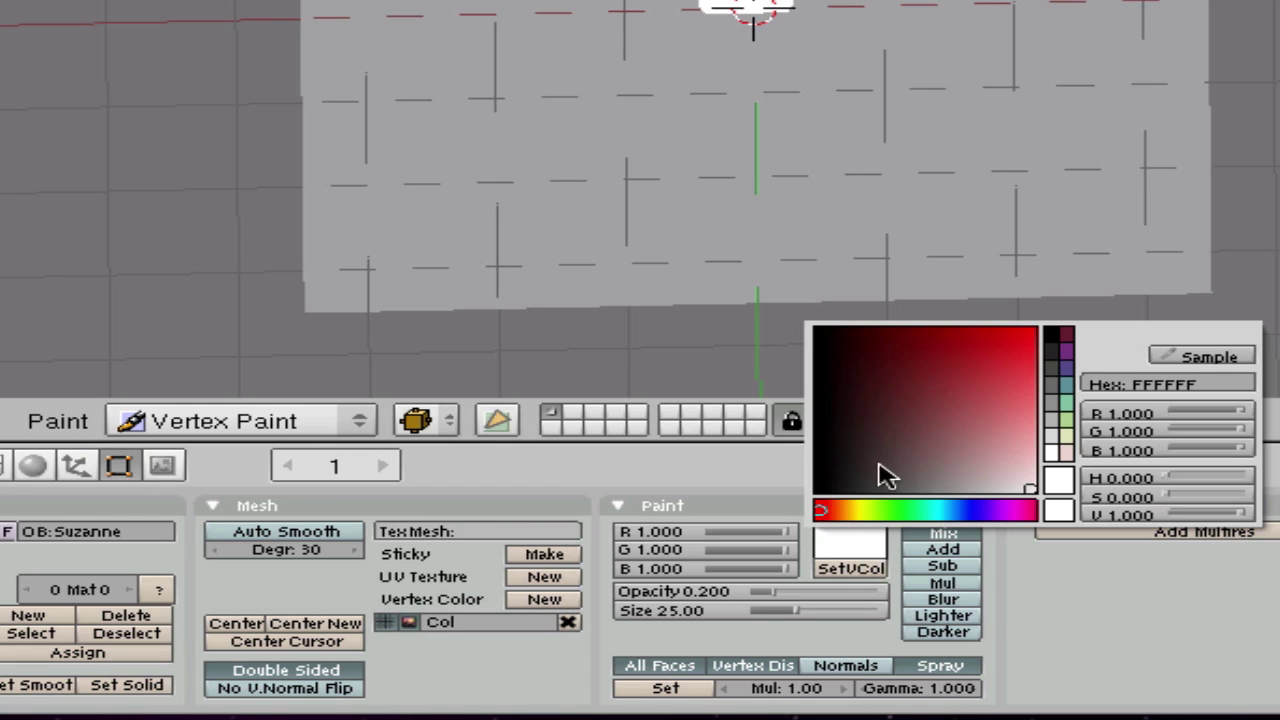
drag(886, 477, 968, 396)
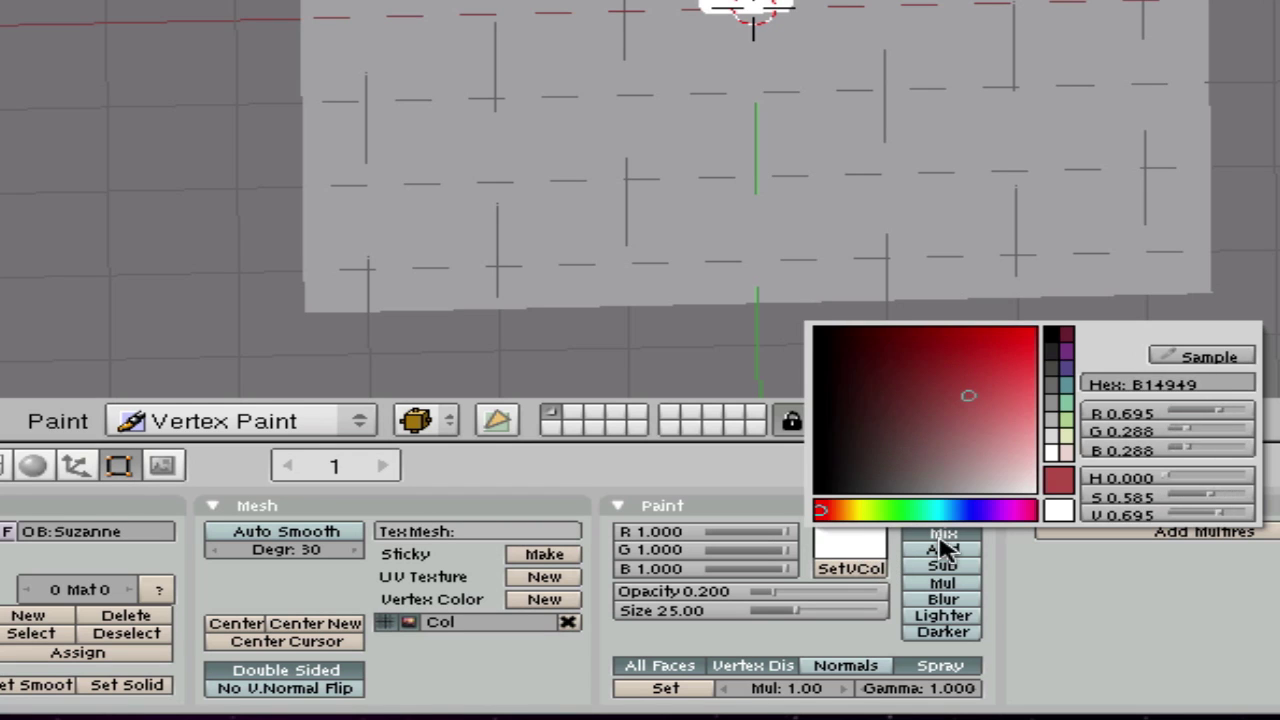
drag(963, 510, 974, 510)
drag(950, 365, 1017, 312)
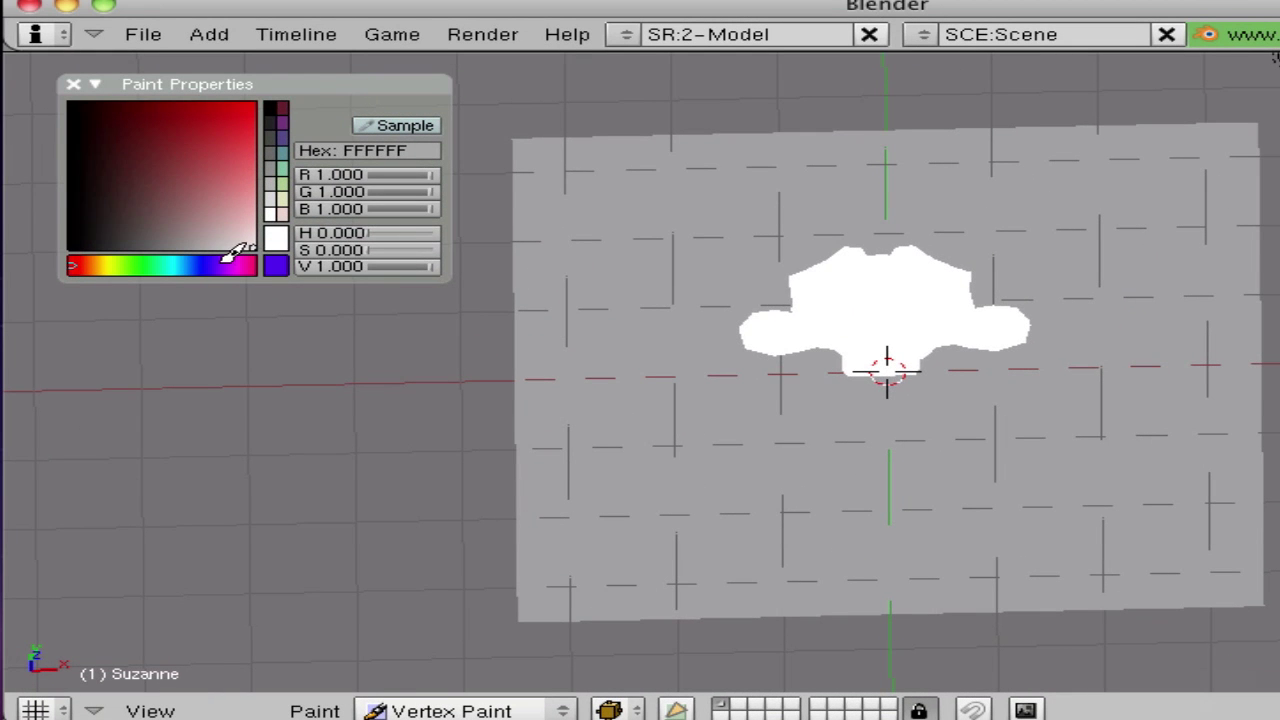
click(216, 262)
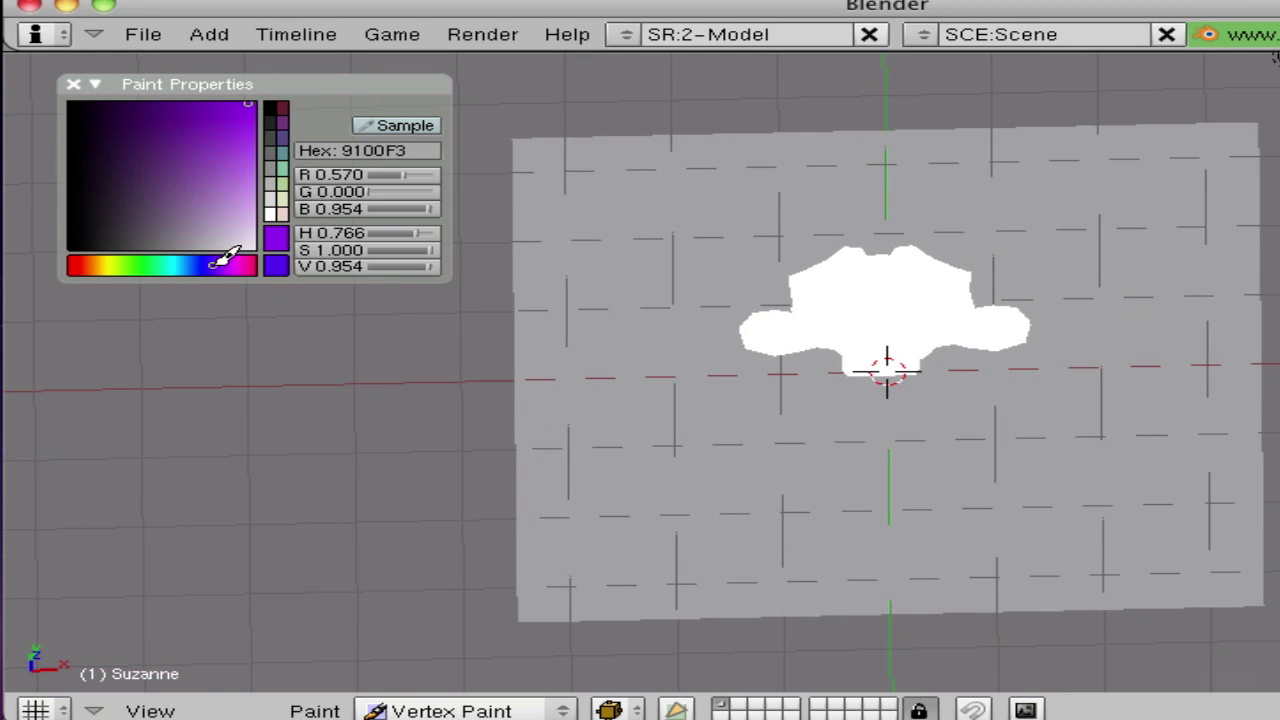
click(210, 142)
drag(222, 262, 194, 264)
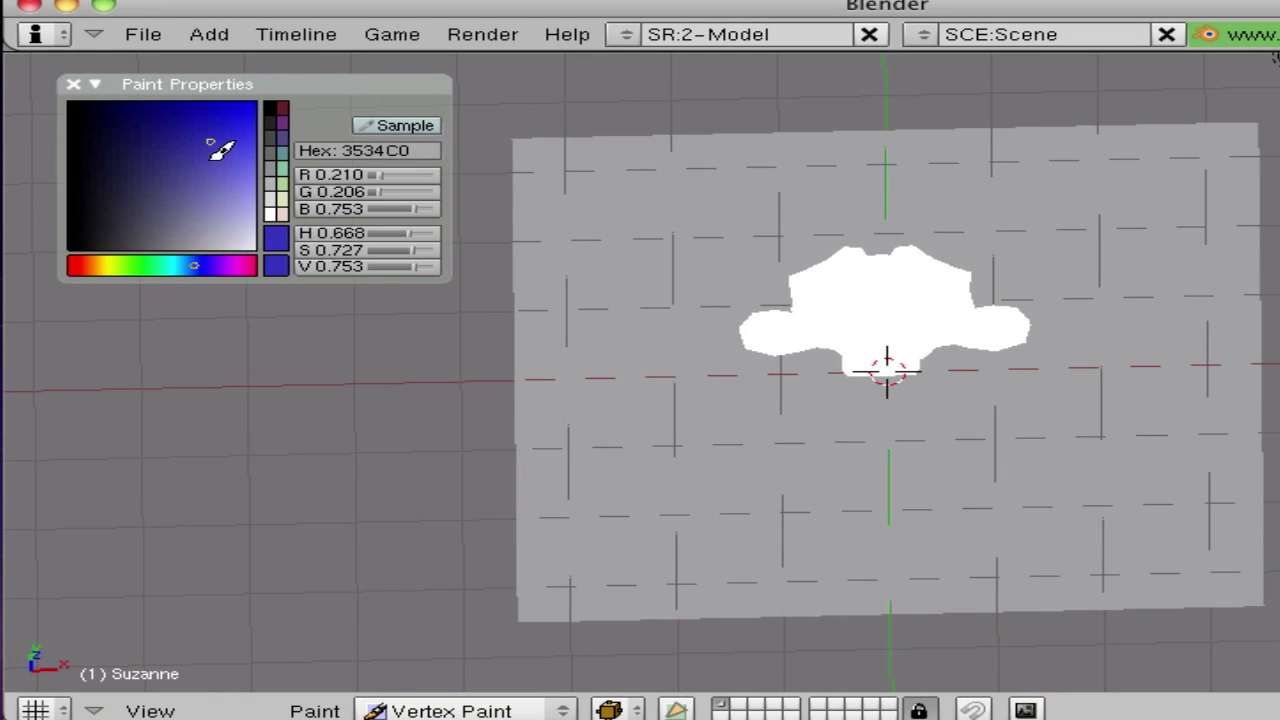
drag(210, 142, 254, 103)
scroll(846, 357, down, 5)
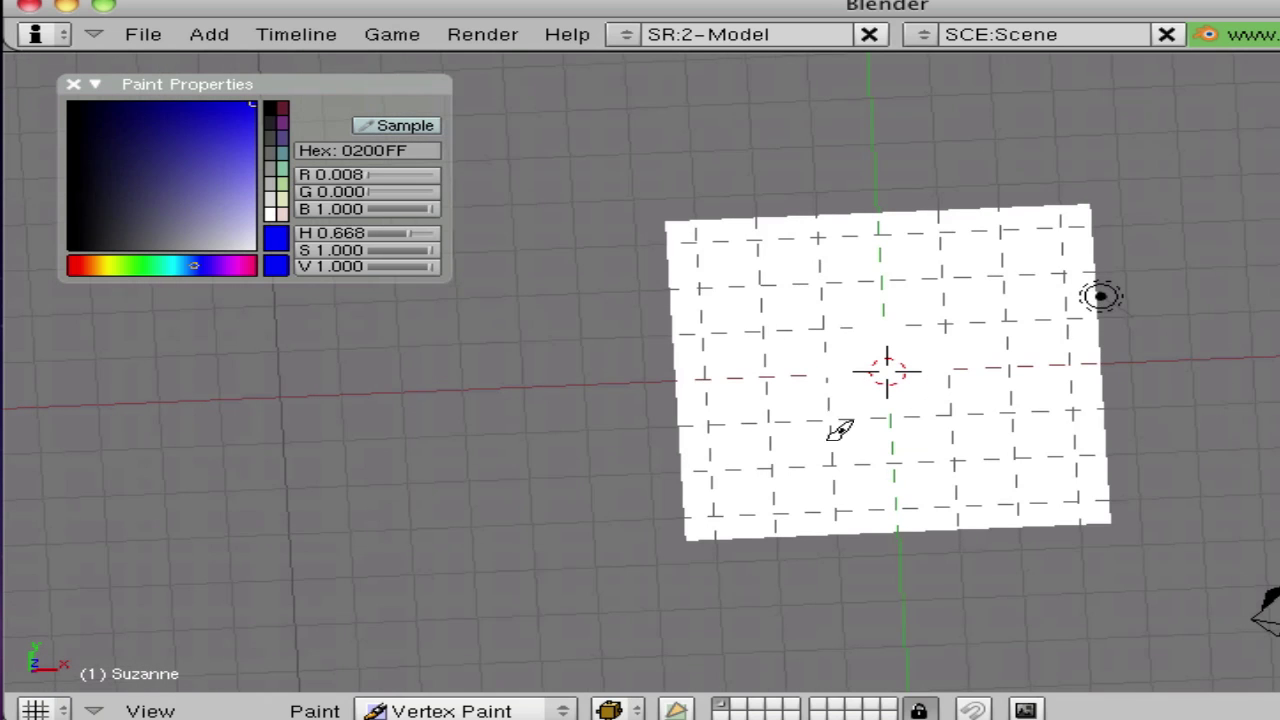
- Brush blue vertex paint over Suzanne, orbiting around her sides to a near top-down view
mouse_move(868, 300)
mouse_down()
mouse_move(877, 363)
mouse_move(912, 318)
mouse_move(880, 382)
mouse_move(909, 345)
mouse_move(891, 396)
mouse_move(808, 343)
mouse_move(957, 410)
mouse_move(868, 355)
mouse_move(890, 337)
mouse_move(851, 337)
mouse_up()
mouse_move(851, 337)
middle_down()
mouse_move(669, 409)
mouse_move(880, 358)
mouse_move(865, 434)
mouse_move(820, 400)
middle_up()
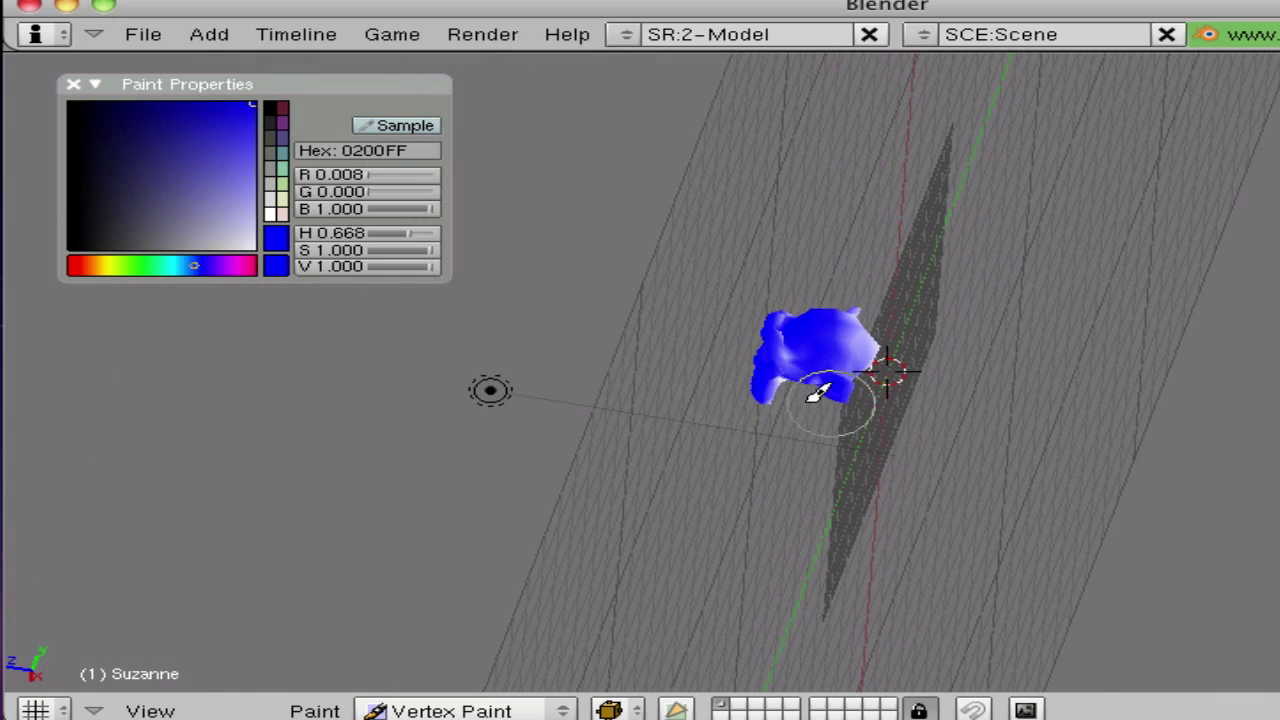
middle_drag(963, 377, 851, 503)
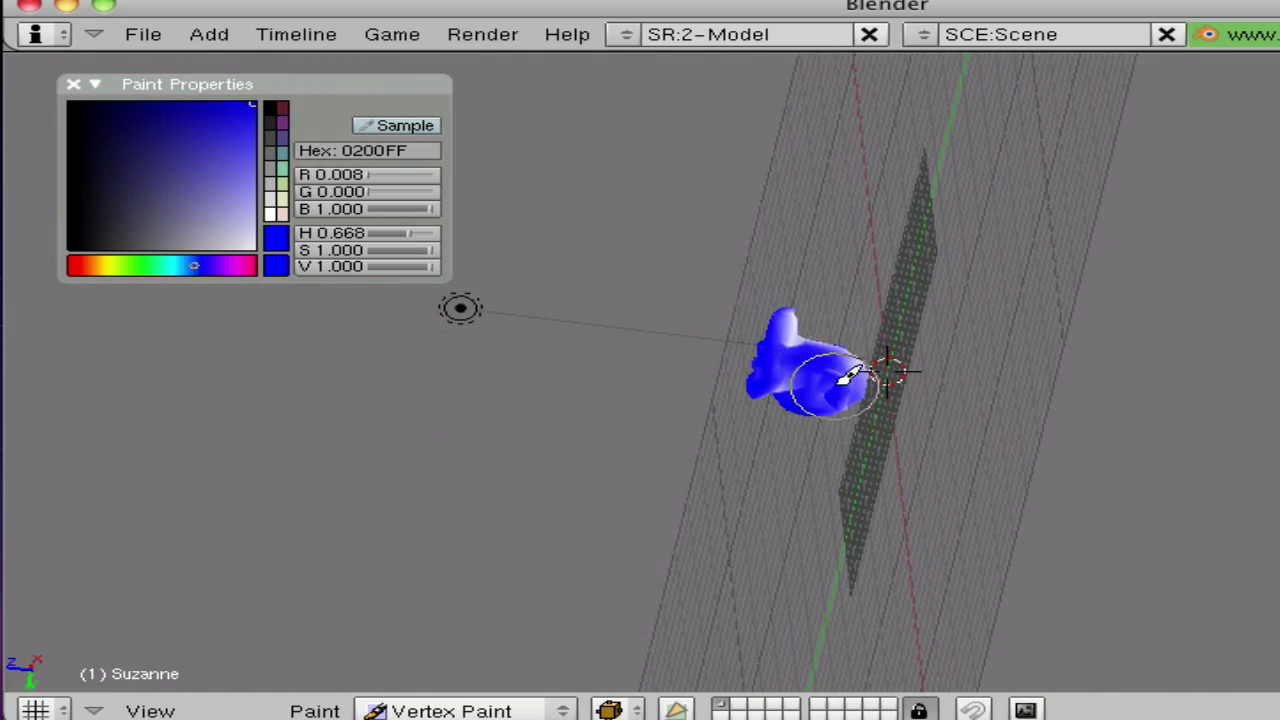
middle_drag(849, 337, 829, 594)
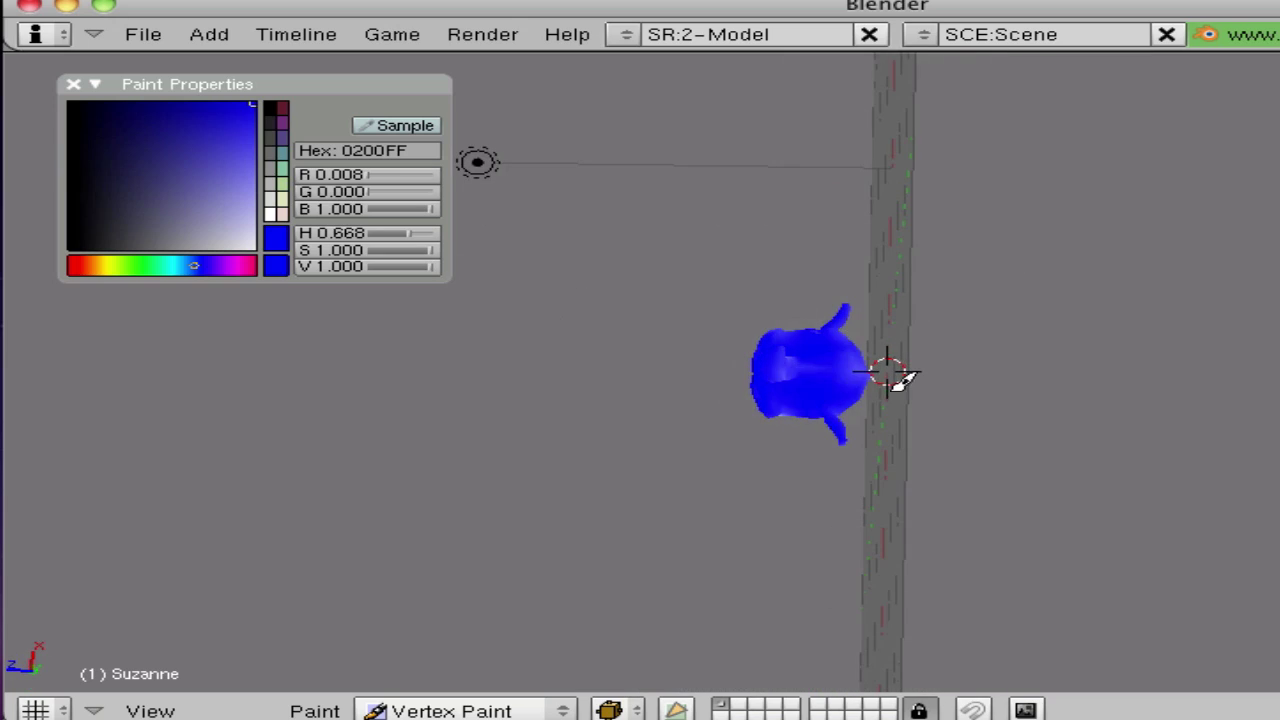
middle_drag(897, 378, 1258, 418)
mouse_move(772, 444)
middle_down()
mouse_move(677, 289)
mouse_move(1258, 433)
mouse_move(300, 460)
middle_up()
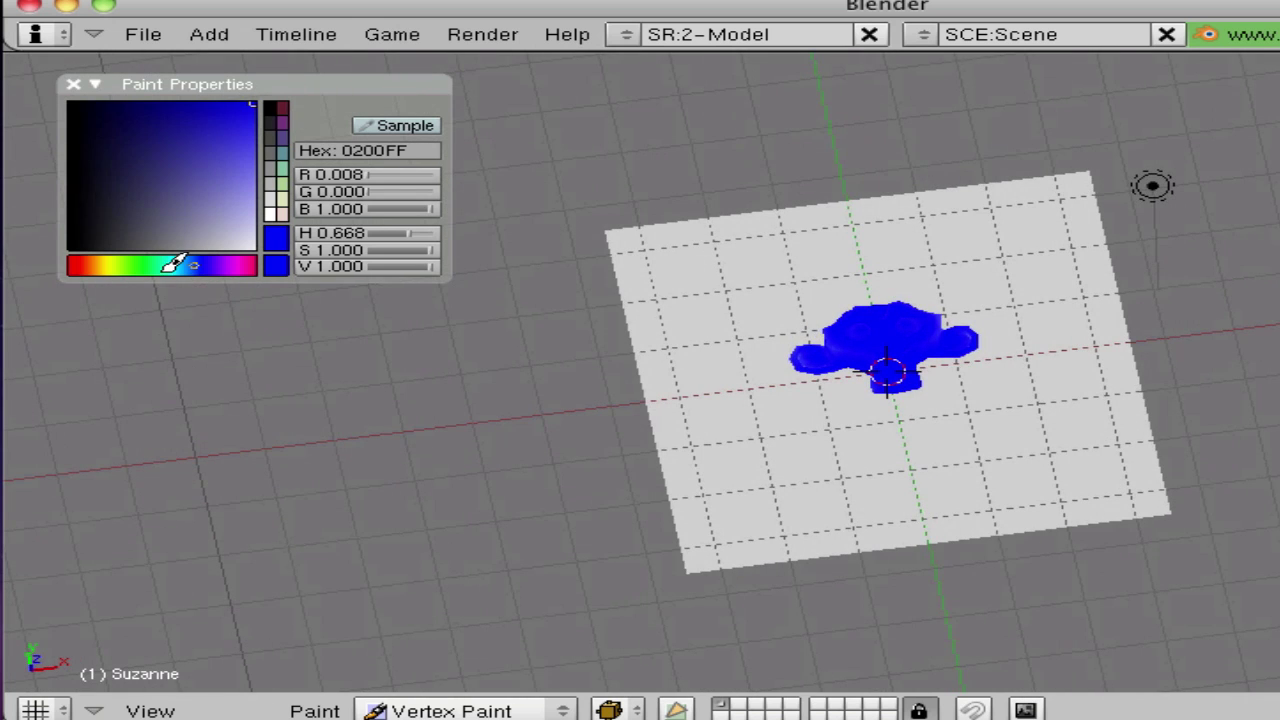
- Switch the paint colour to black and darken the top of Suzanne's head and ear
drag(175, 263, 40, 262)
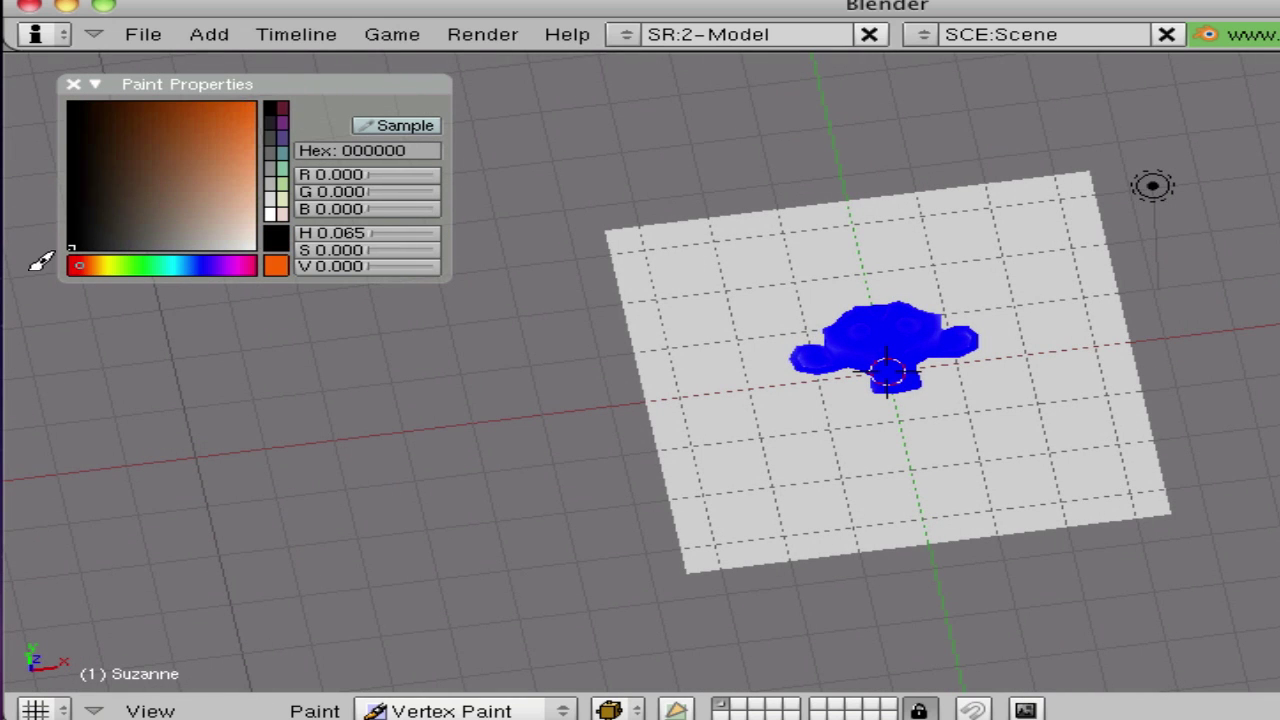
mouse_move(883, 325)
mouse_down()
mouse_move(848, 342)
mouse_move(931, 320)
mouse_move(872, 370)
mouse_up()
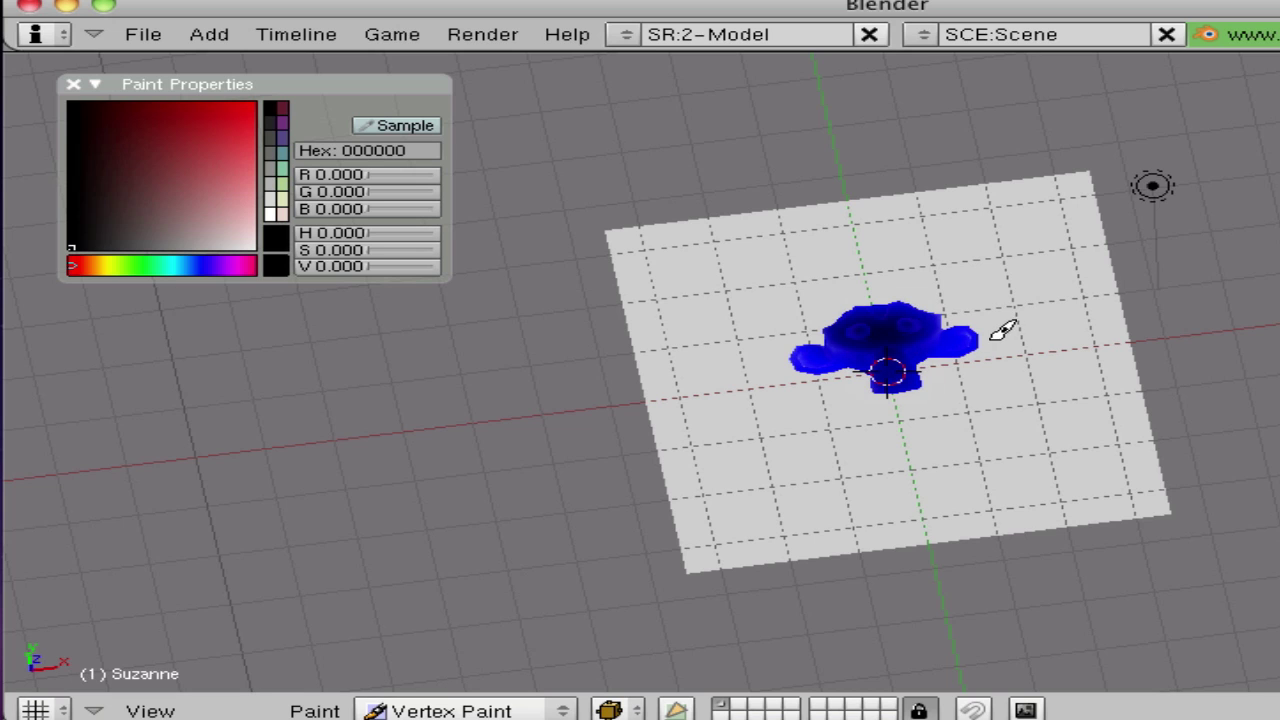
drag(1001, 332, 777, 347)
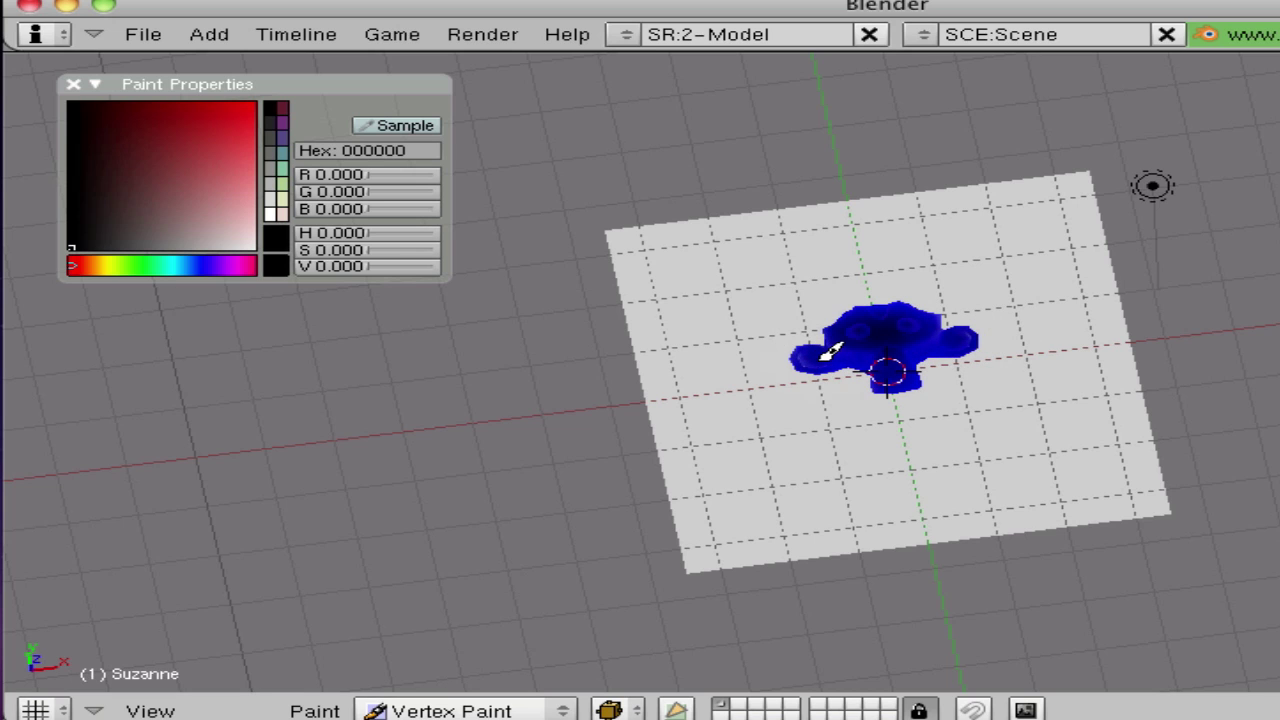
- Set the colour to red FF0000, zoom in and paint both of Suzanne's eyes red
drag(220, 177, 255, 103)
scroll(930, 310, up, 2)
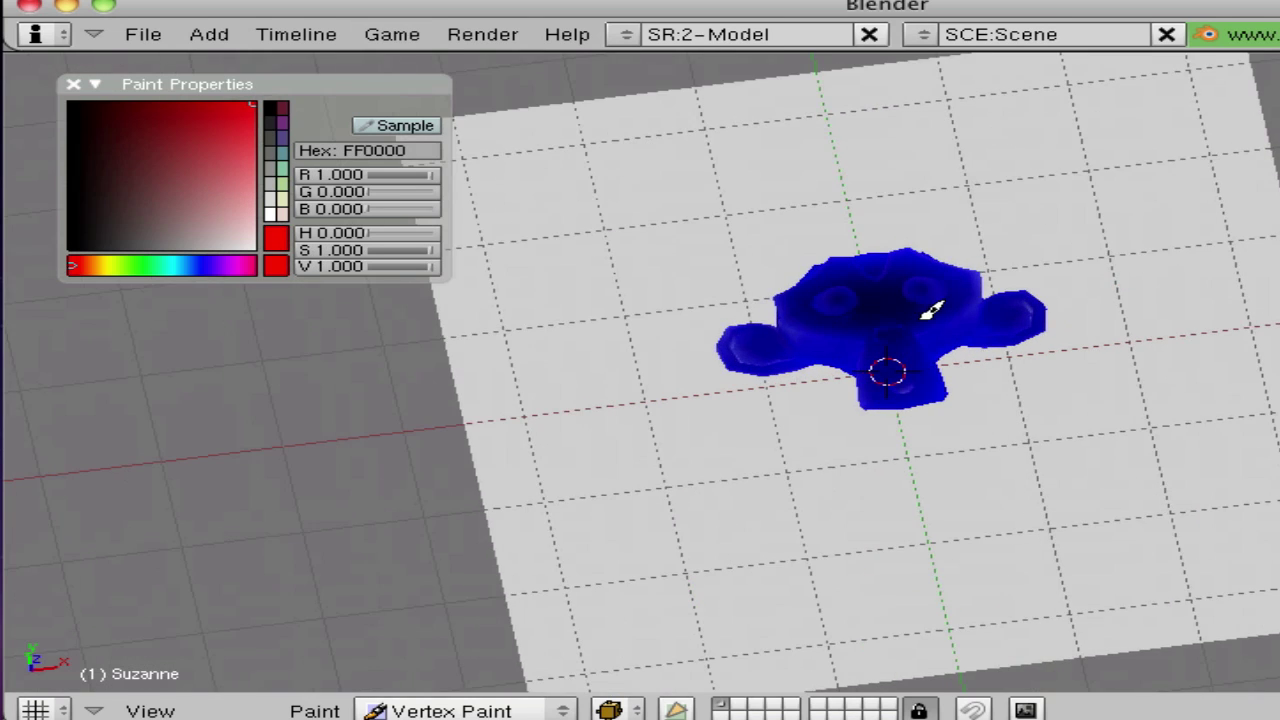
middle_drag(527, 227, 580, 285)
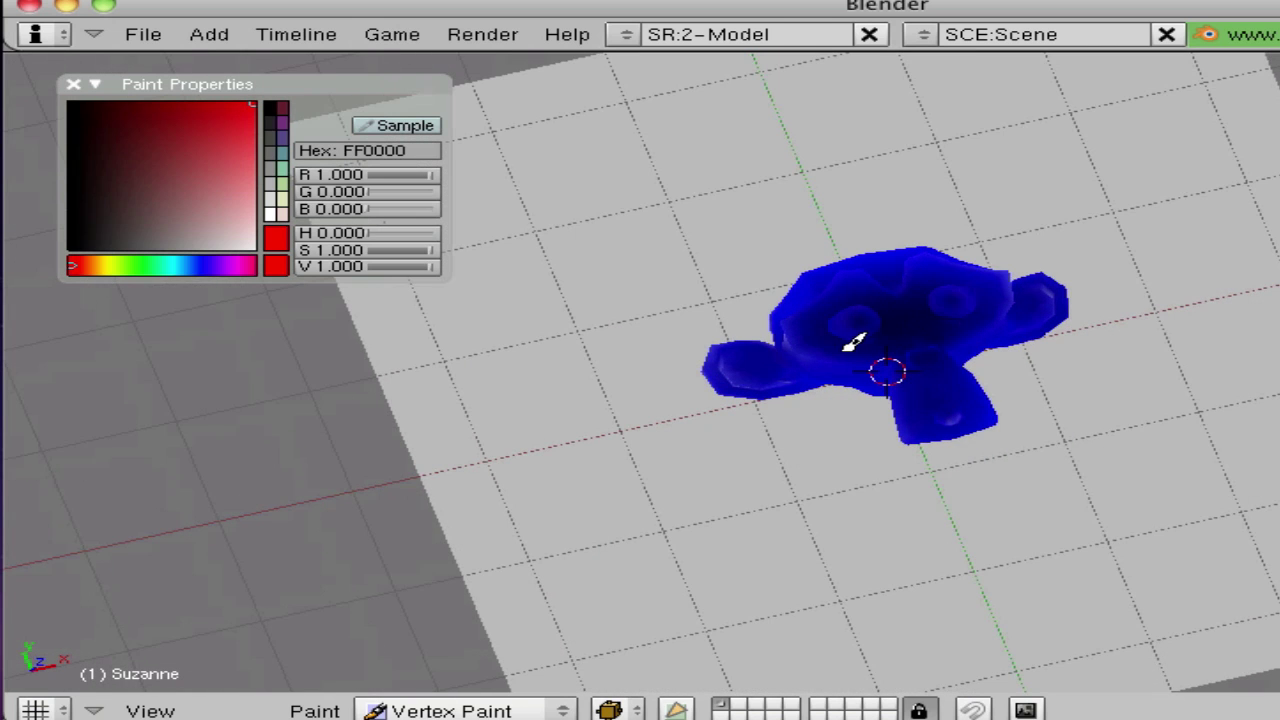
scroll(875, 316, up, 3)
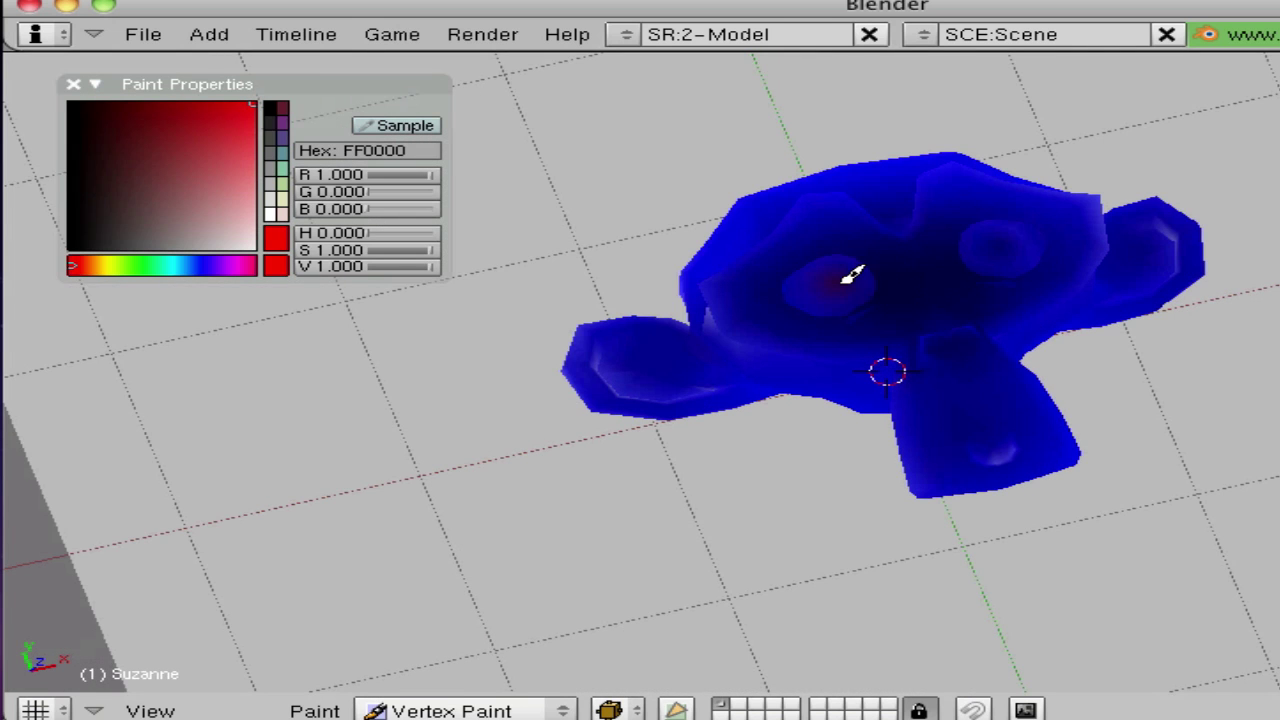
drag(847, 278, 842, 279)
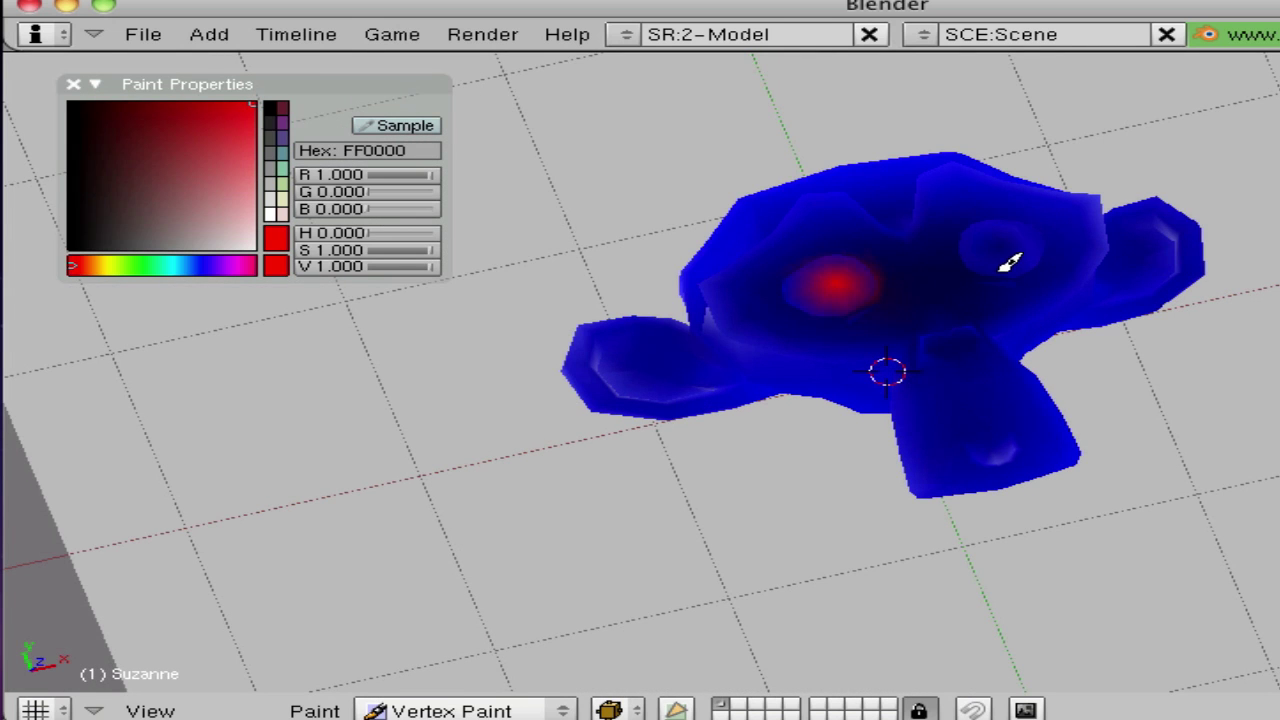
drag(1006, 260, 1010, 242)
scroll(1017, 236, down, 4)
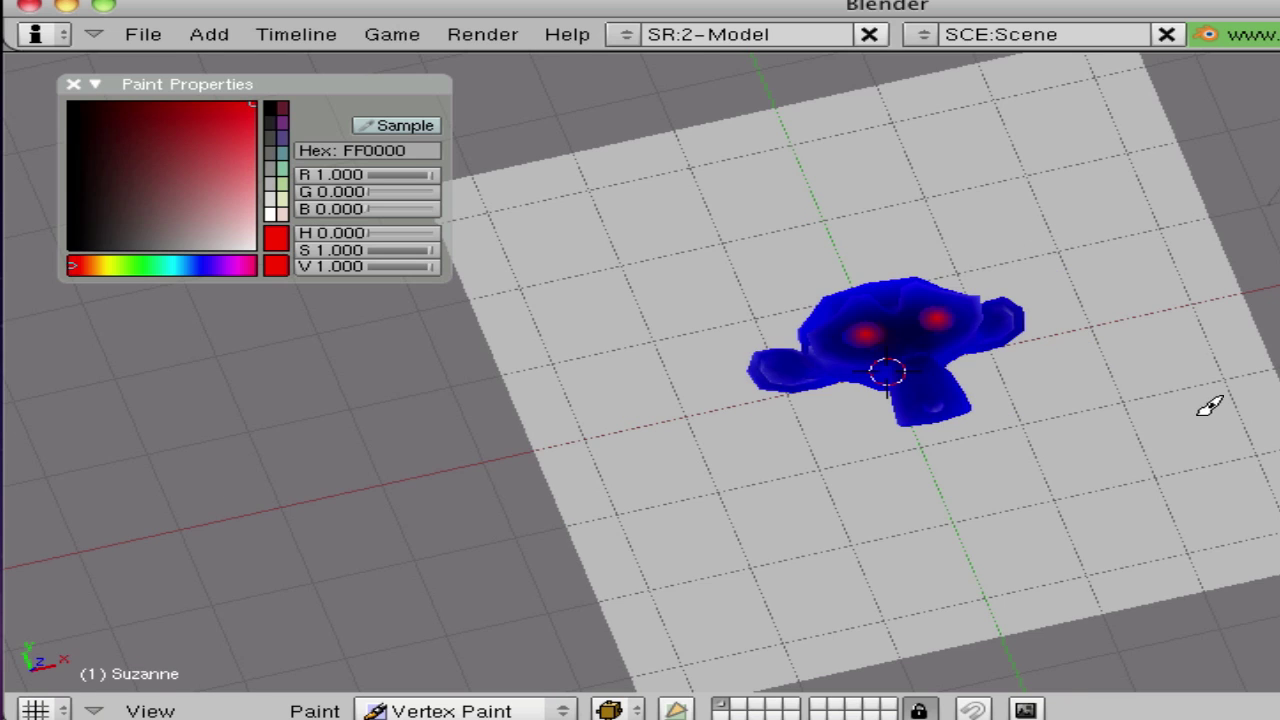
scroll(1143, 429, down, 3)
scroll(1086, 437, up, 4)
middle_drag(1086, 437, 563, 337)
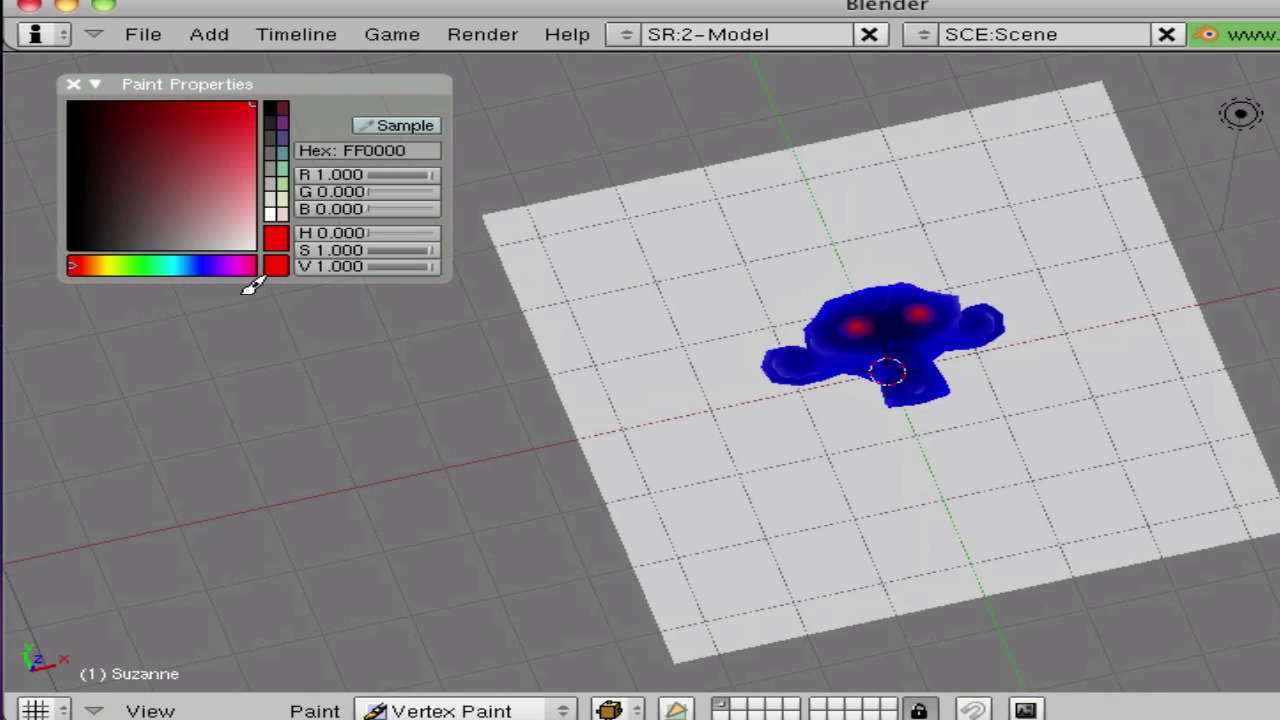
- Switch to Edit Mode and place the 3D cursor on the plane in front of Suzanne
click(458, 710)
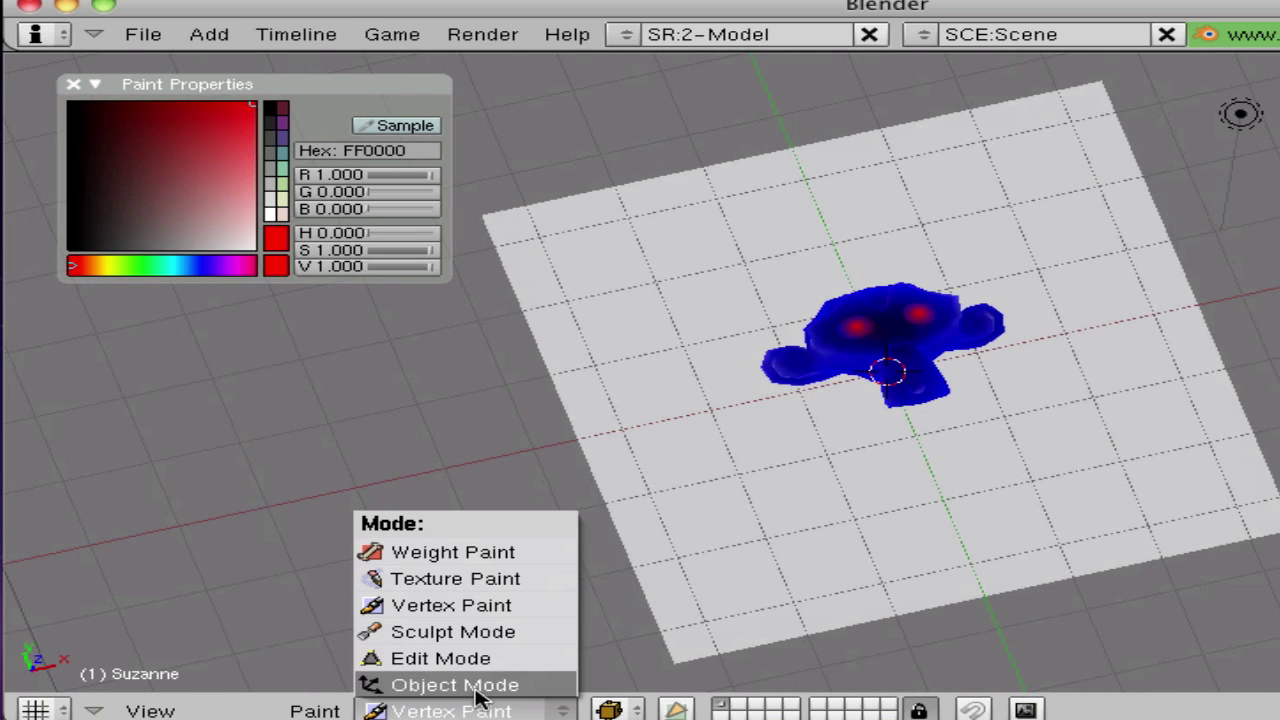
click(522, 658)
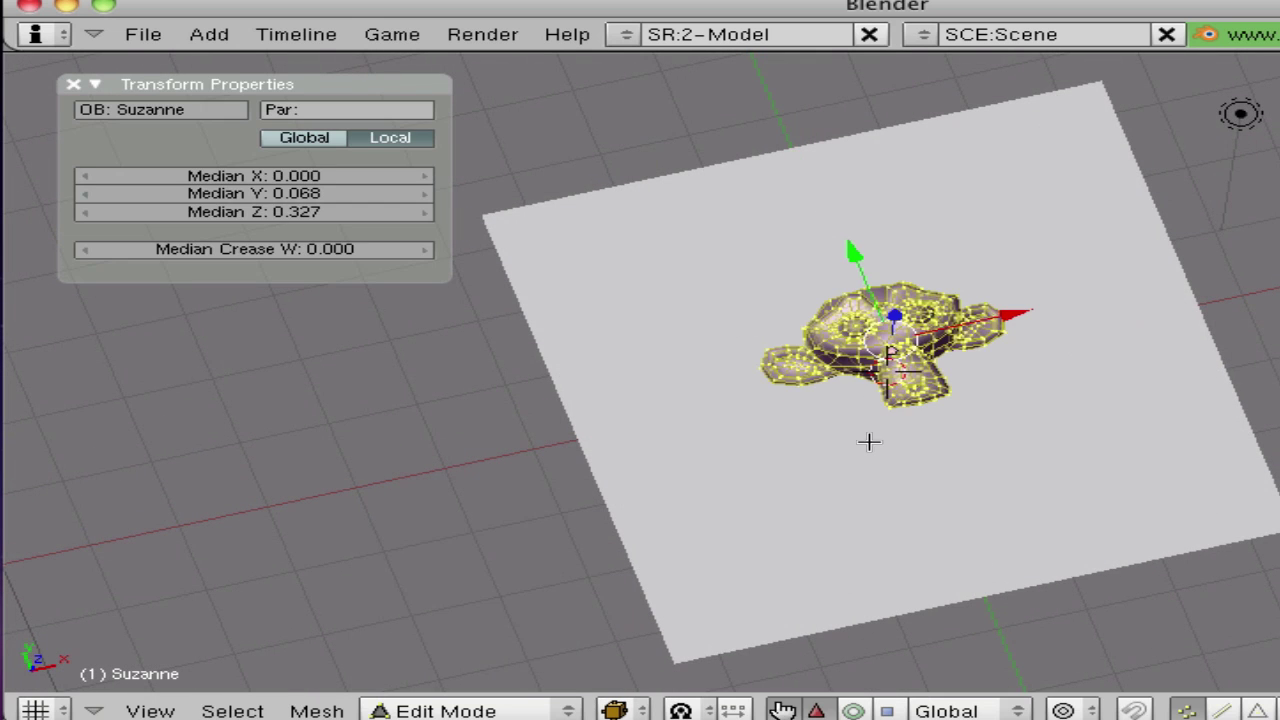
mouse_move(868, 441)
middle_down()
mouse_move(890, 500)
mouse_move(871, 420)
mouse_move(800, 529)
middle_up()
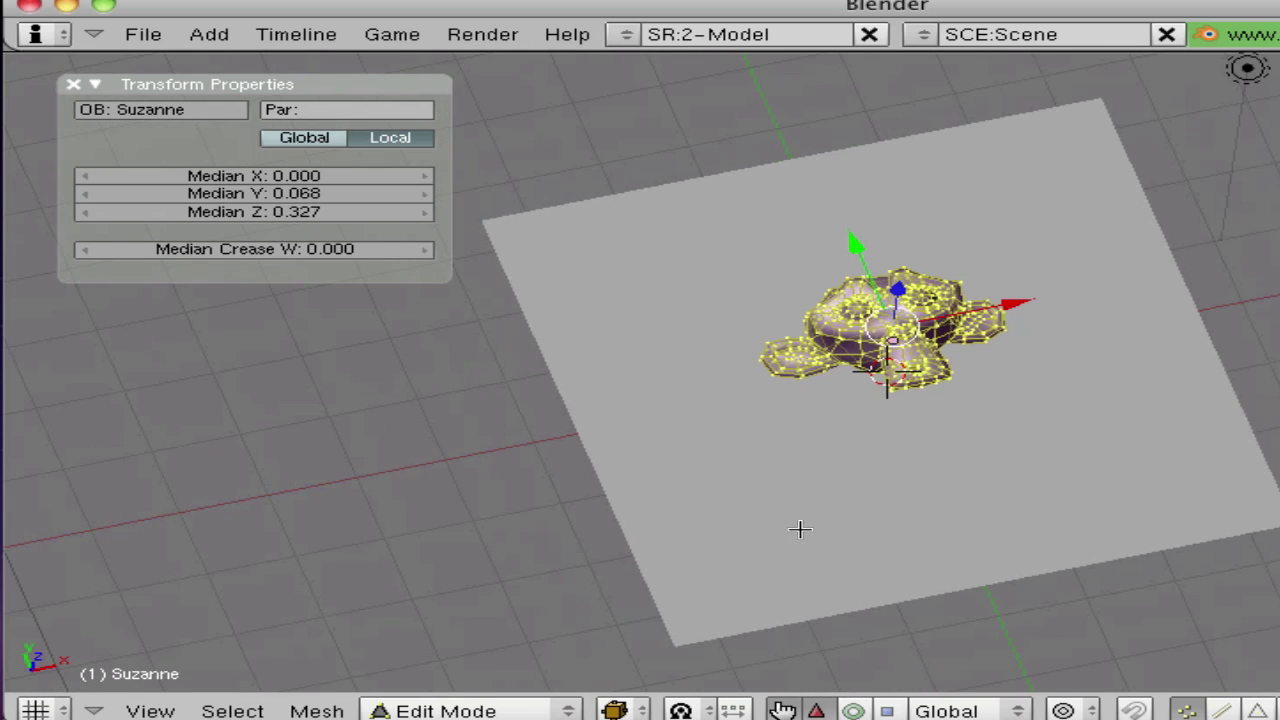
click(798, 487)
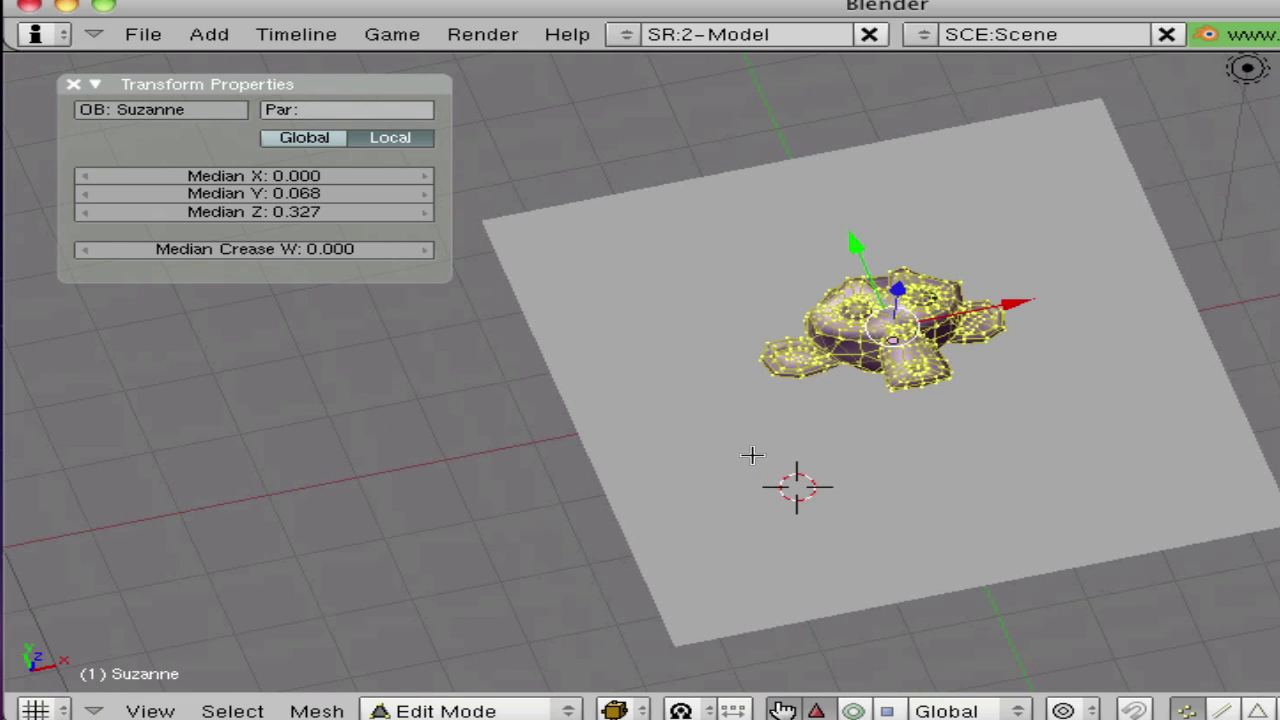
- Return to Object Mode and select the plane instead of Suzanne
click(474, 704)
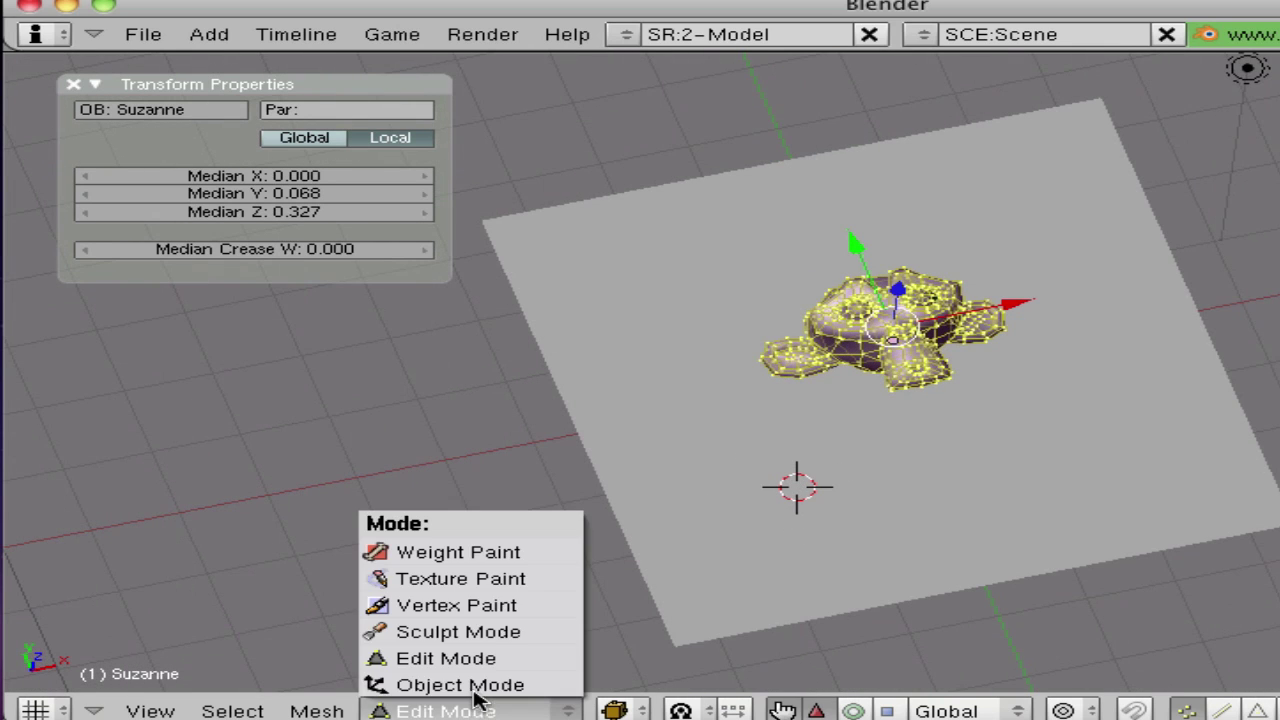
click(500, 685)
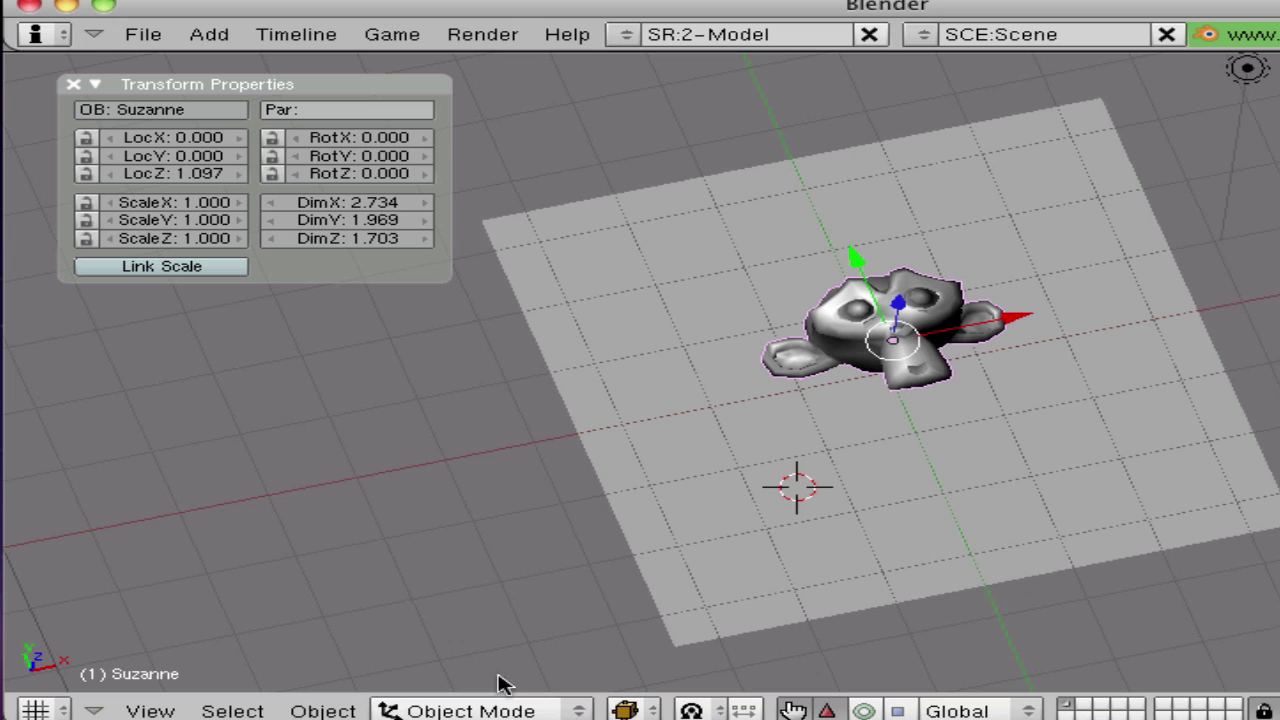
right_click(771, 451)
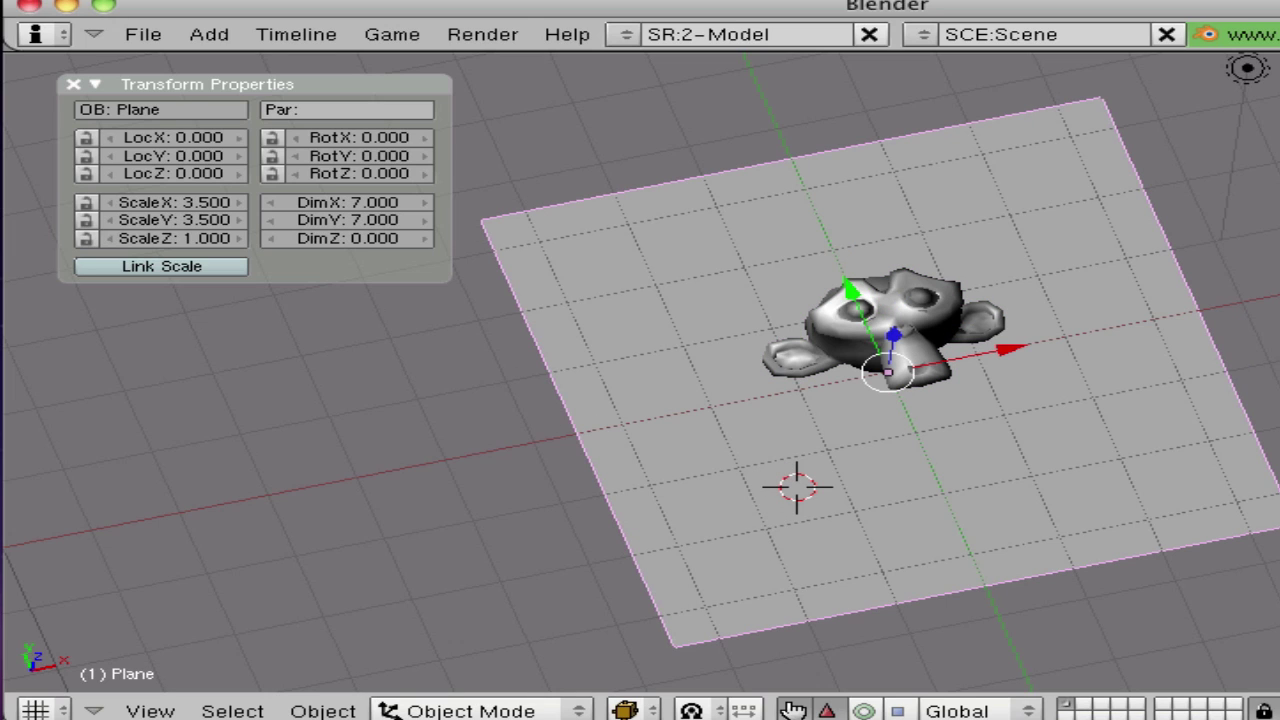
- Put the plane into Vertex Paint mode and paint red across its middle
click(492, 708)
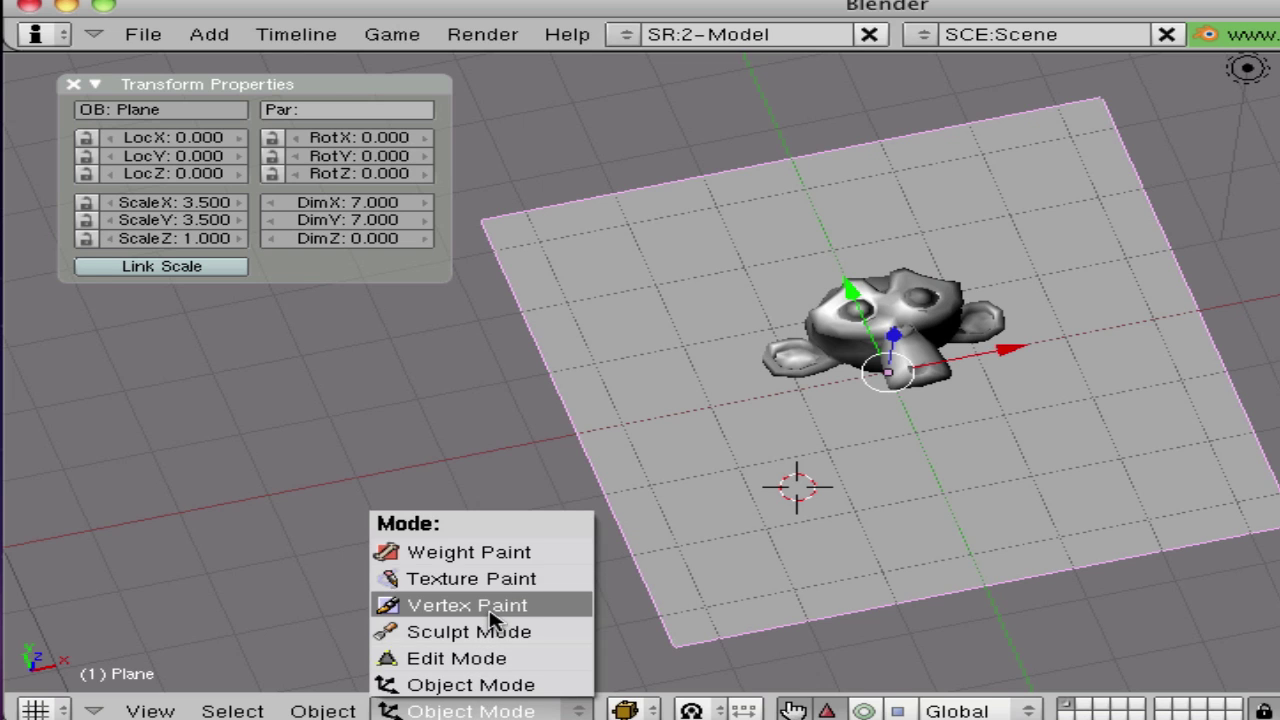
click(490, 606)
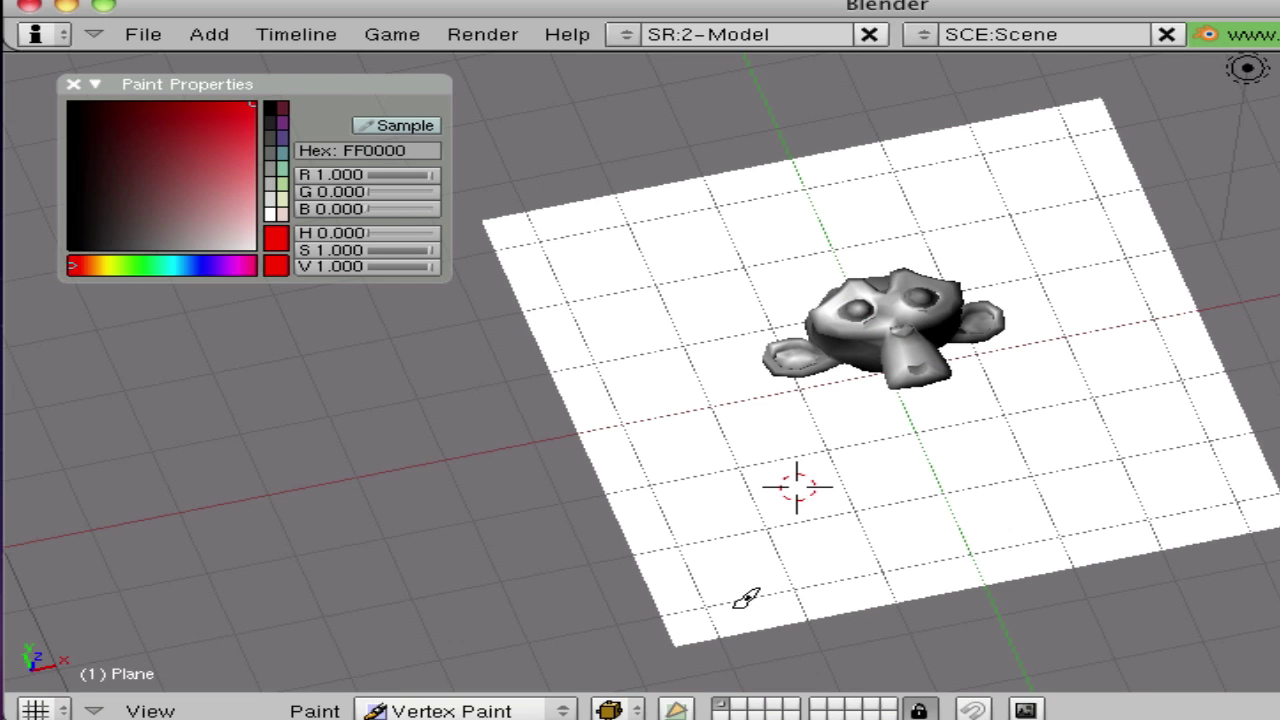
scroll(731, 596, down, 2)
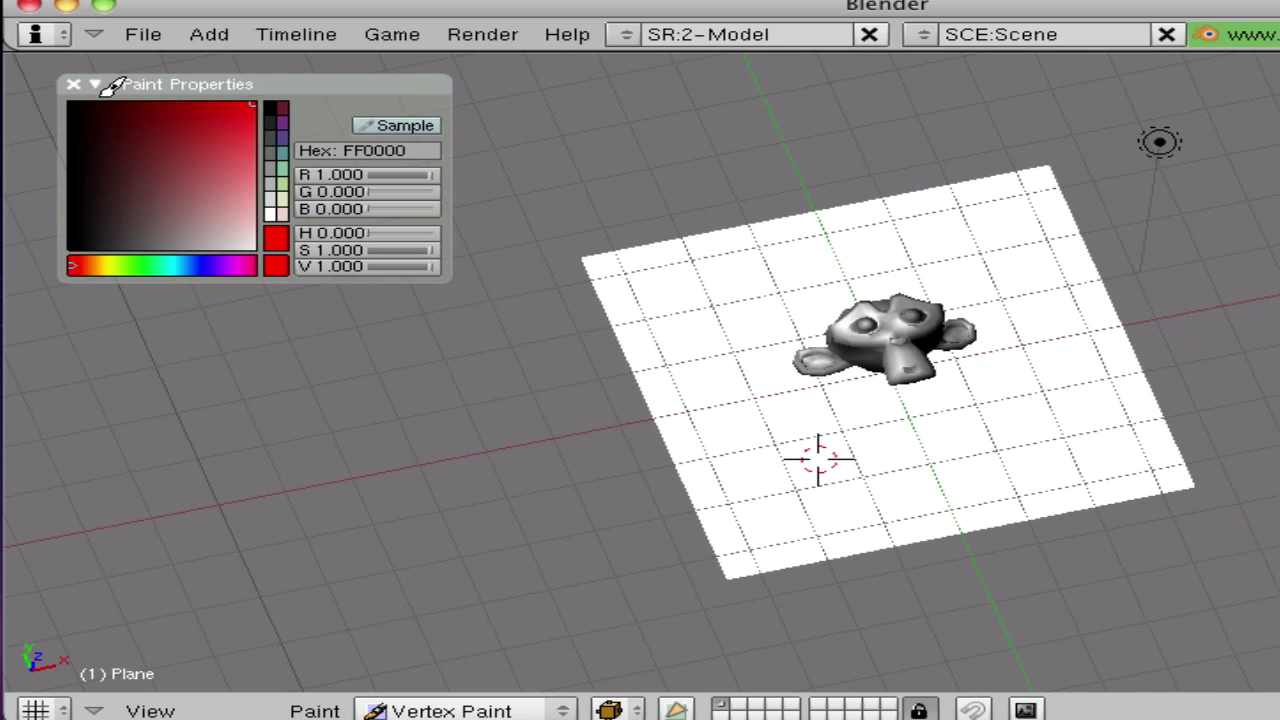
mouse_move(755, 512)
mouse_down()
mouse_move(716, 661)
mouse_move(764, 540)
mouse_move(731, 638)
mouse_move(741, 602)
mouse_move(690, 666)
mouse_move(728, 572)
mouse_move(647, 702)
mouse_move(774, 523)
mouse_move(726, 620)
mouse_up()
drag(763, 530, 795, 495)
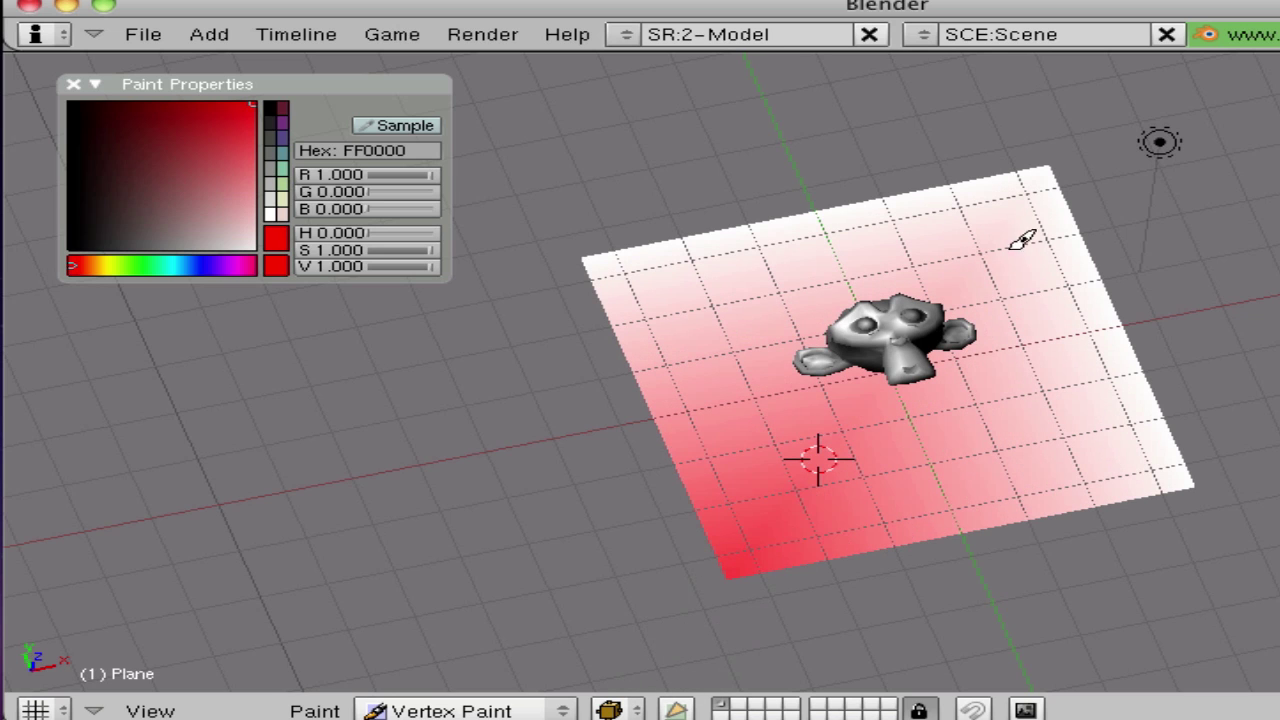
mouse_move(1022, 240)
mouse_down()
mouse_move(1035, 189)
mouse_move(1097, 122)
mouse_move(1029, 194)
mouse_up()
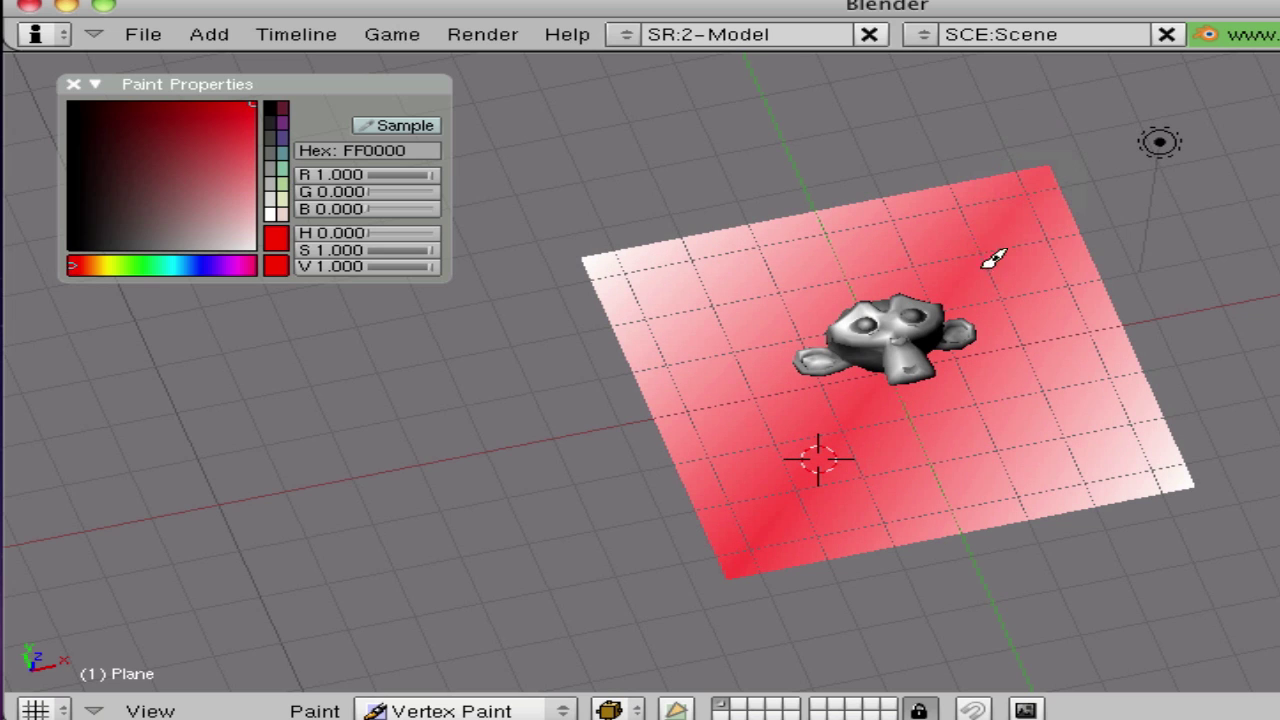
- Switch to black, set opacity about 0.8 and brush size about 16, and darken the plane's corners
drag(222, 232, 70, 247)
mouse_move(1183, 449)
mouse_down()
mouse_move(1173, 476)
mouse_move(1120, 449)
mouse_move(1154, 457)
mouse_move(1143, 451)
mouse_move(1168, 478)
mouse_move(1160, 470)
mouse_up()
drag(647, 289, 577, 249)
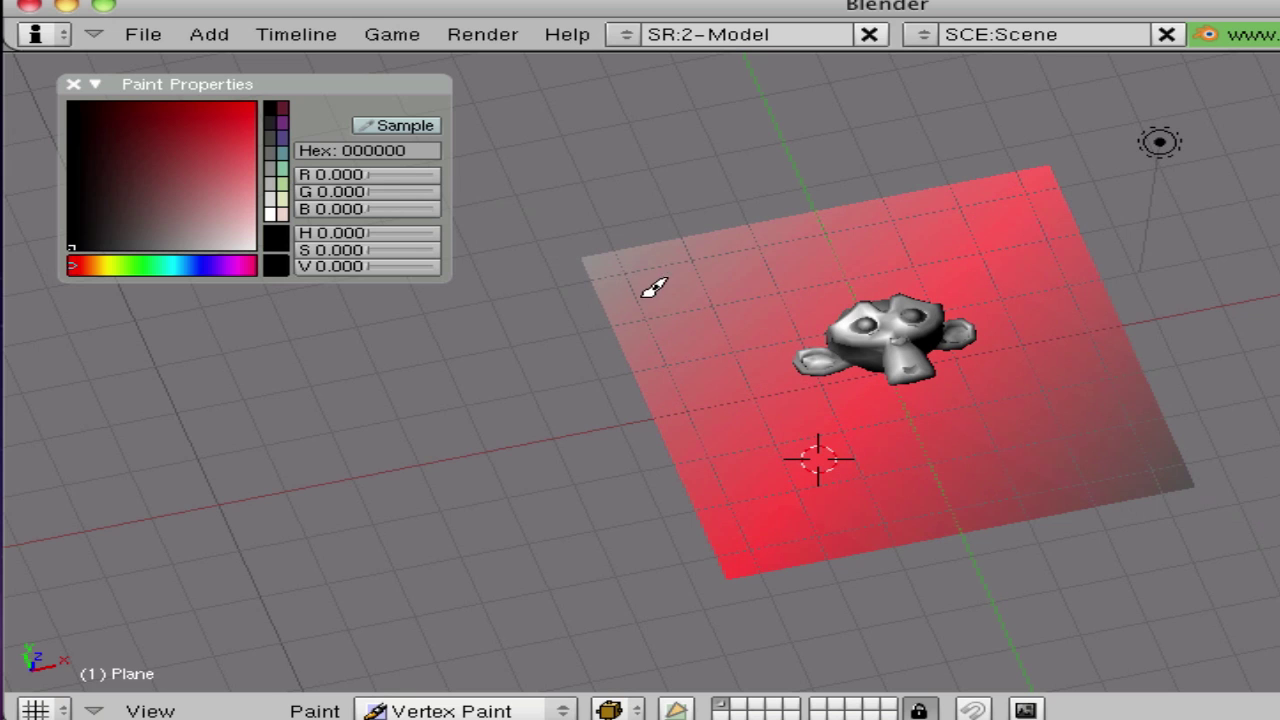
drag(651, 286, 525, 240)
mouse_move(1095, 548)
middle_down()
mouse_move(963, 597)
mouse_move(900, 540)
middle_up()
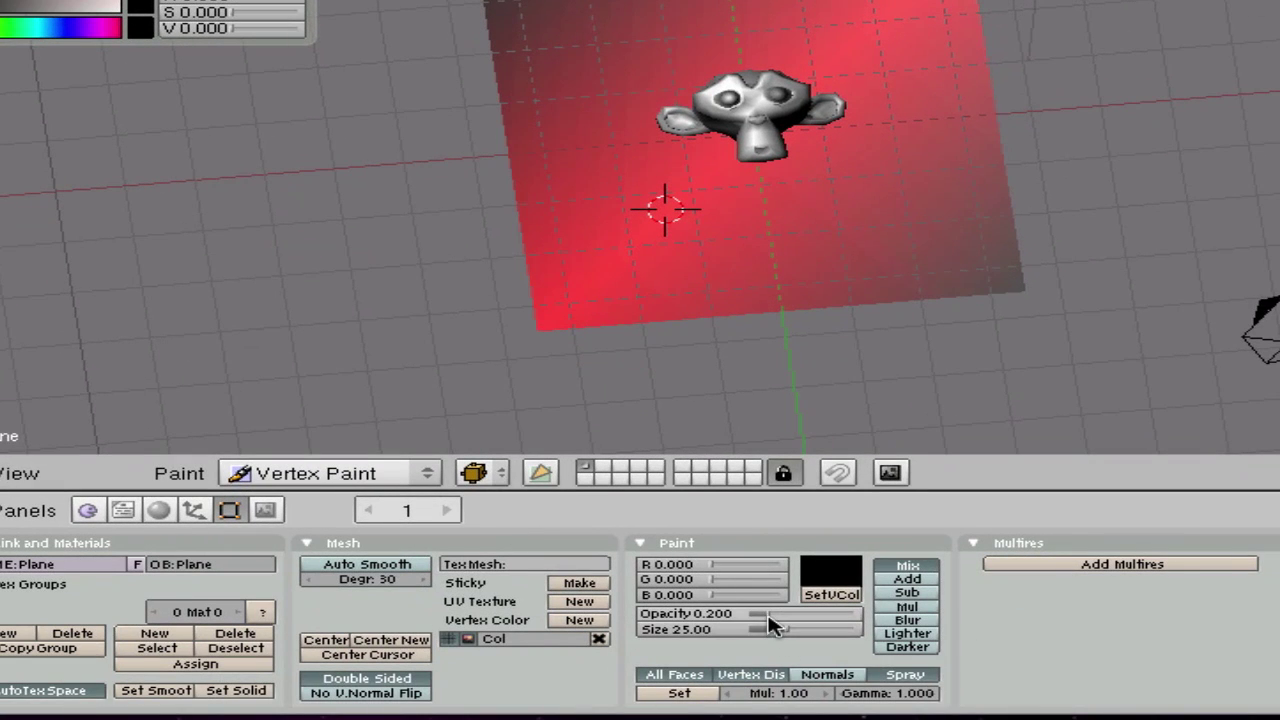
mouse_move(771, 615)
mouse_down()
mouse_move(865, 614)
mouse_move(782, 631)
mouse_up()
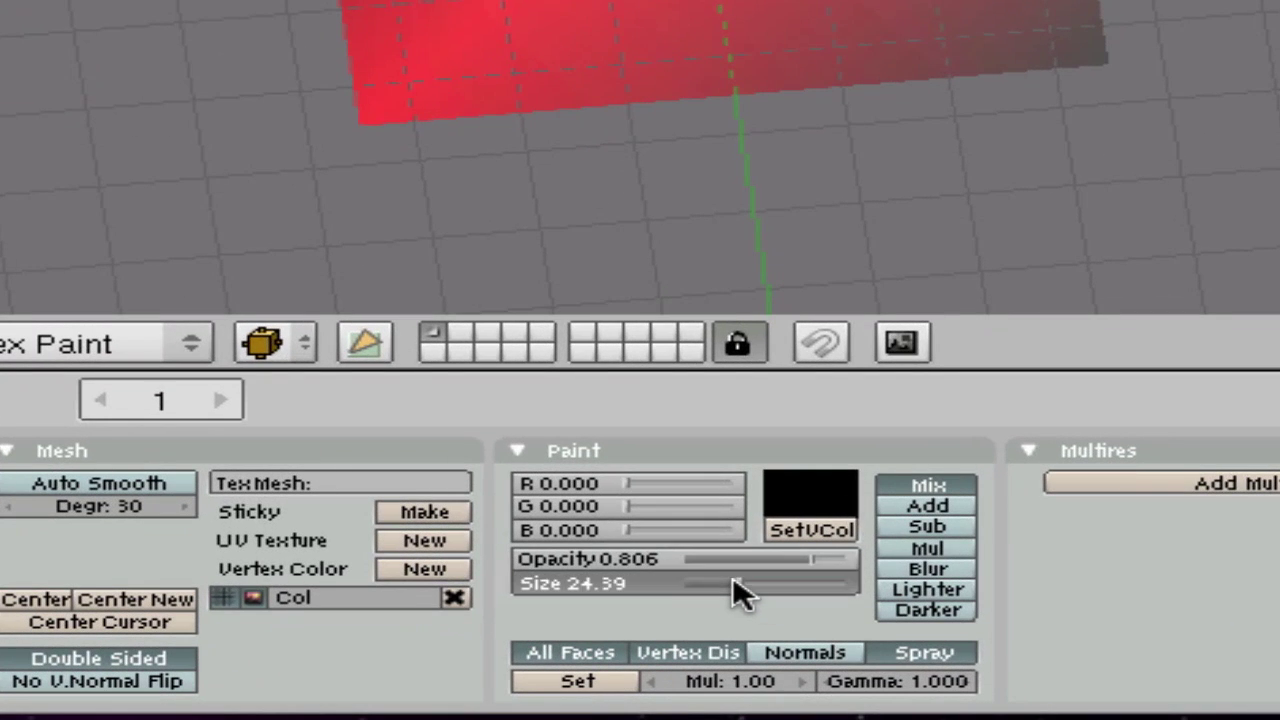
drag(733, 580, 711, 580)
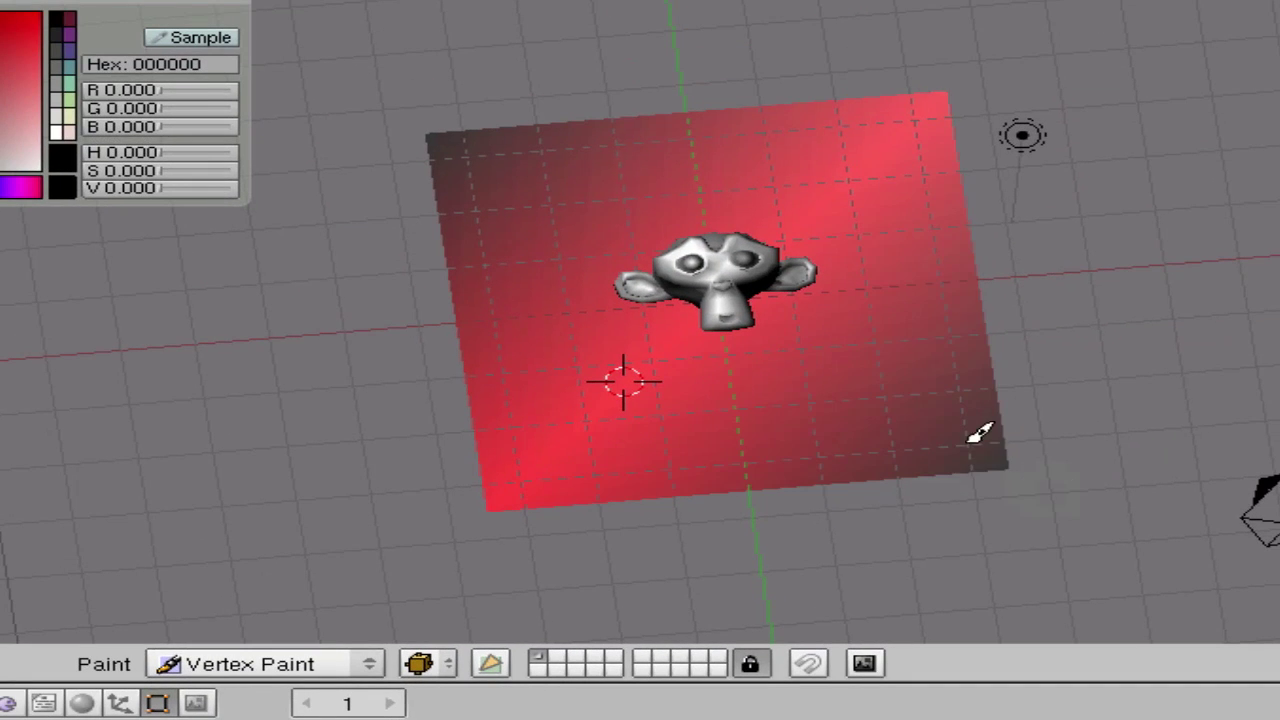
mouse_move(545, 177)
mouse_down()
mouse_move(473, 167)
mouse_move(415, 113)
mouse_up()
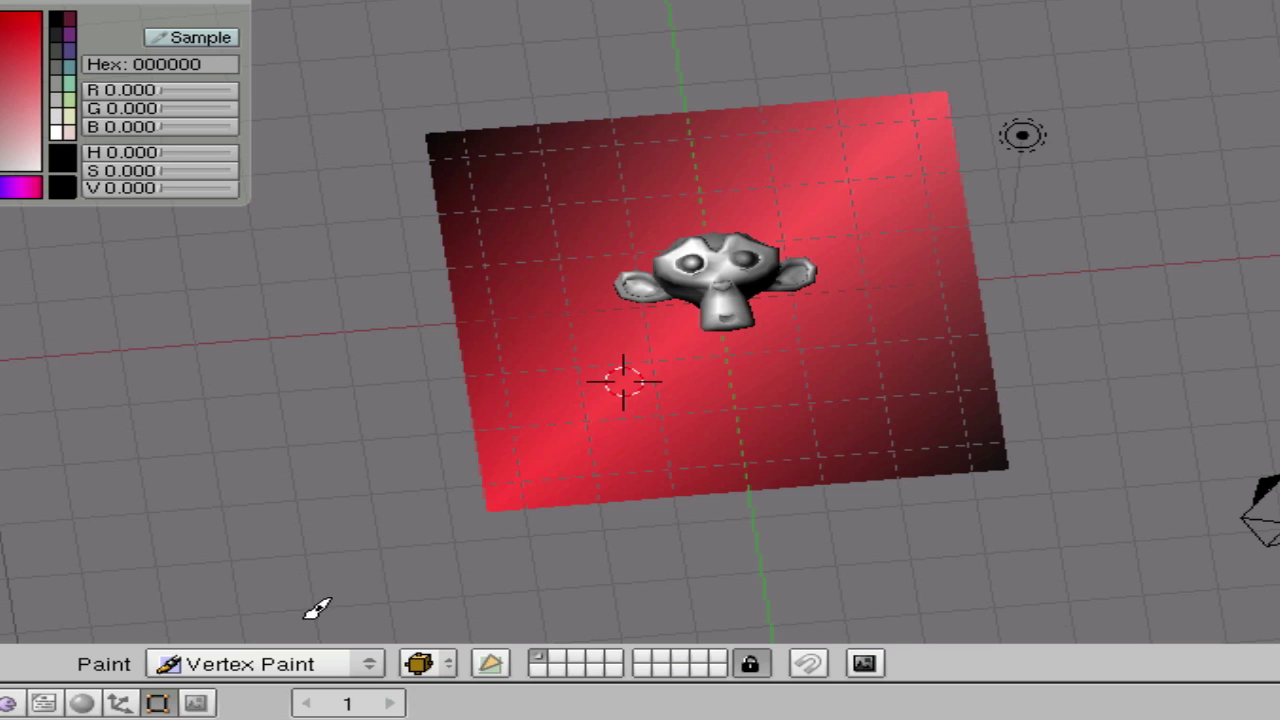
click(312, 664)
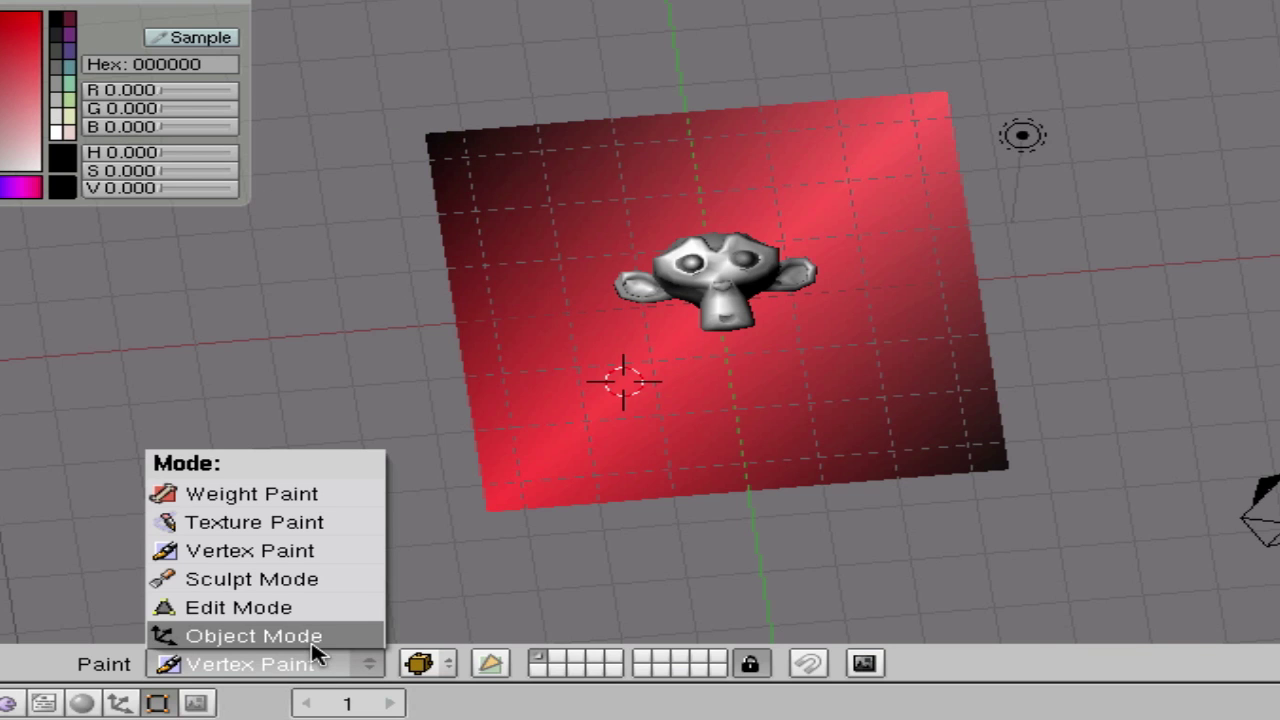
- Return the plane to Object Mode and orbit to a lower, flatter view
click(313, 640)
scroll(640, 457, up, 2)
scroll(640, 458, down, 2)
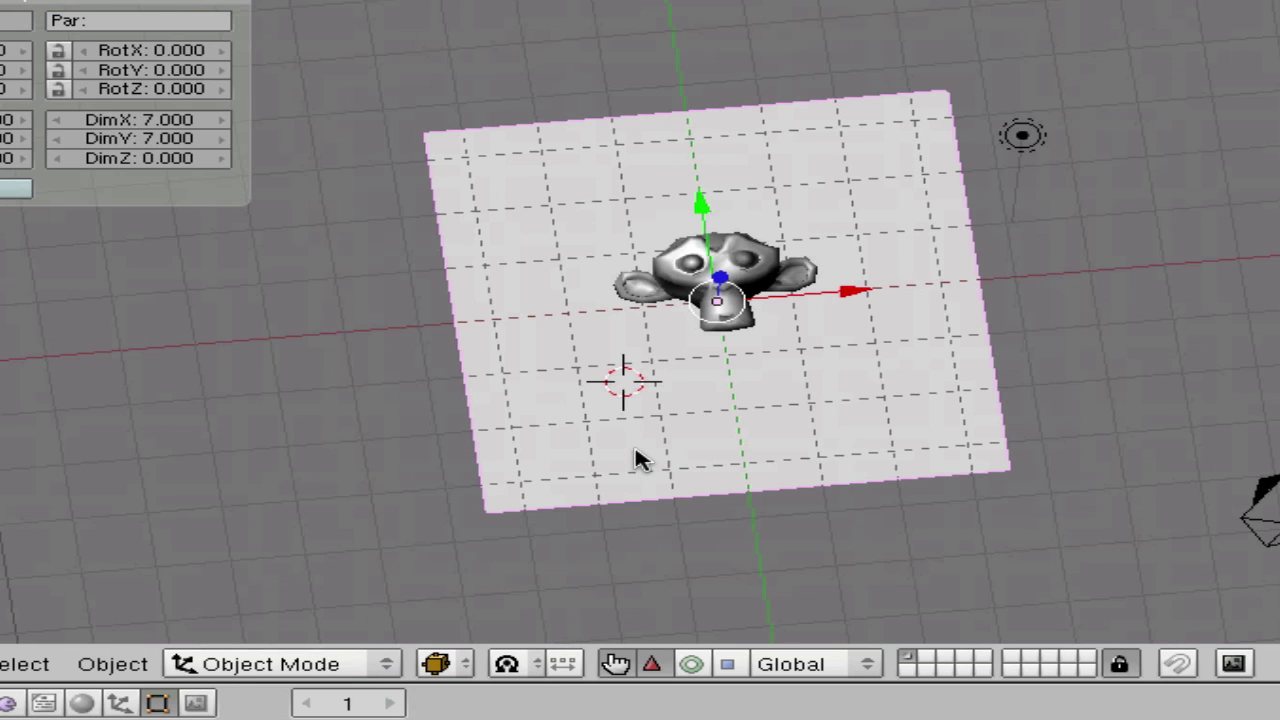
middle_drag(671, 551, 620, 420)
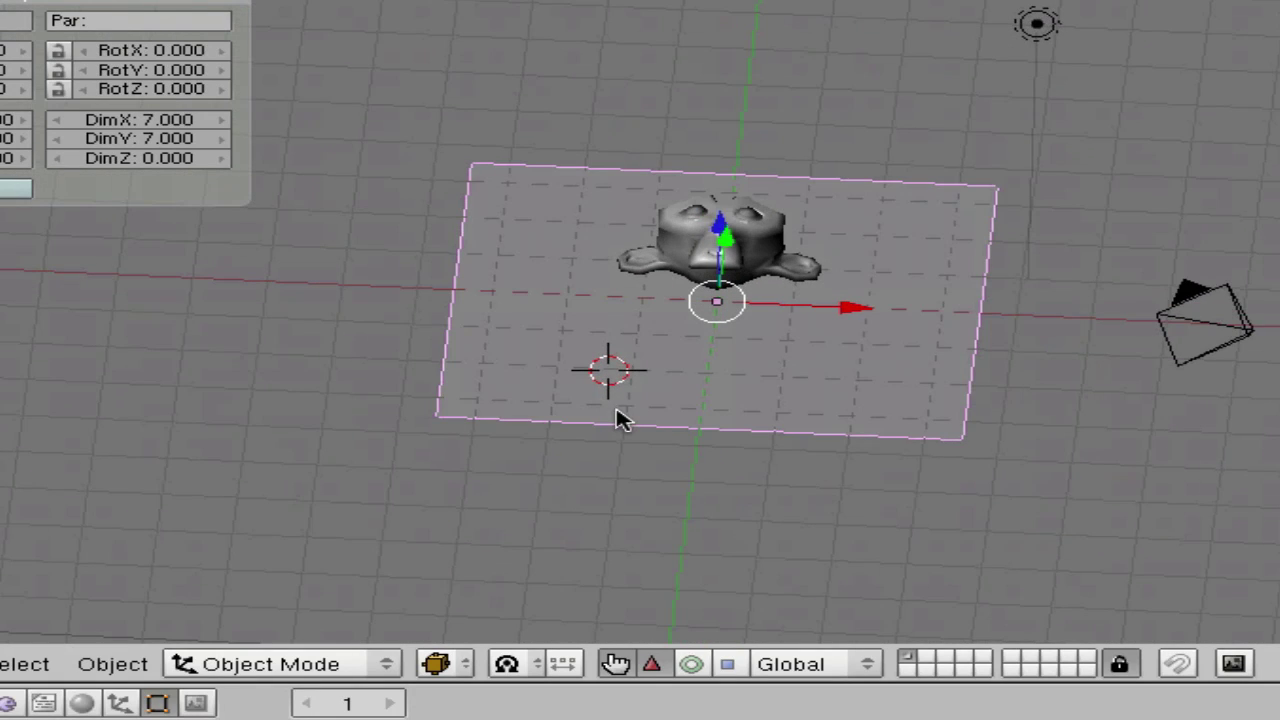
mouse_move(950, 473)
middle_down()
mouse_move(1043, 480)
mouse_move(558, 507)
middle_up()
- Switch the plane into Sculpt Mode
click(355, 663)
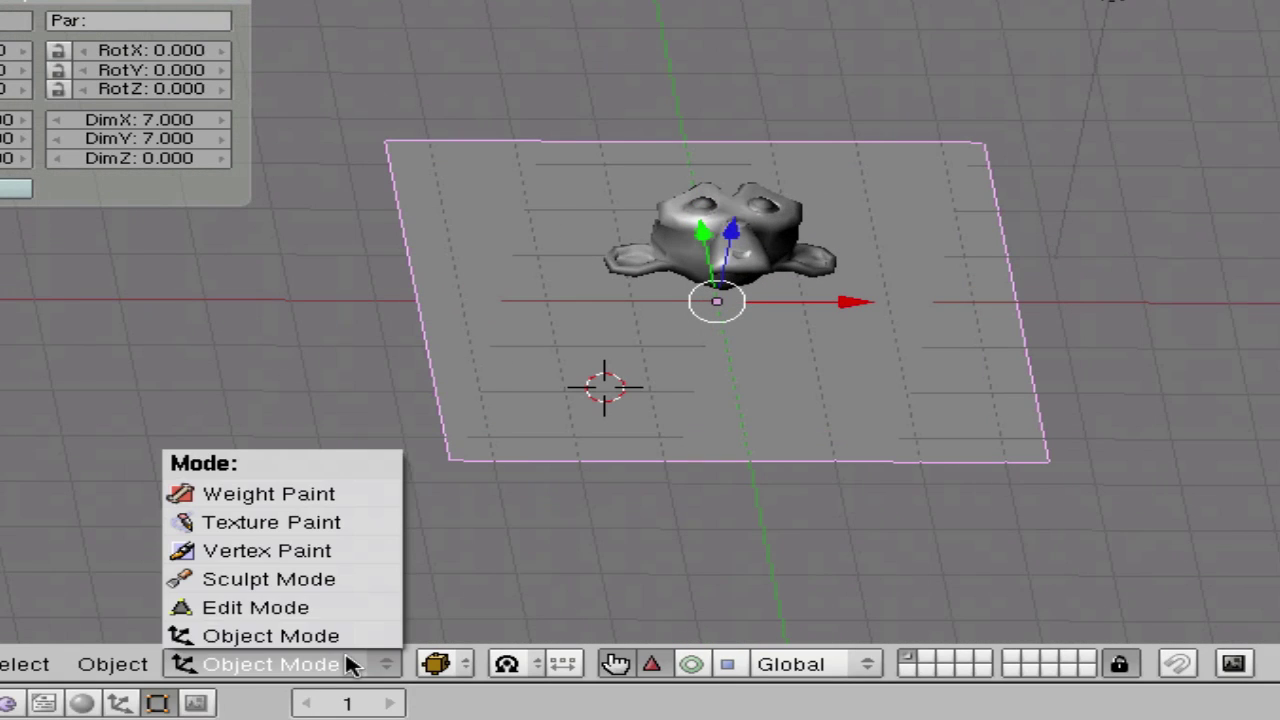
click(349, 663)
click(343, 591)
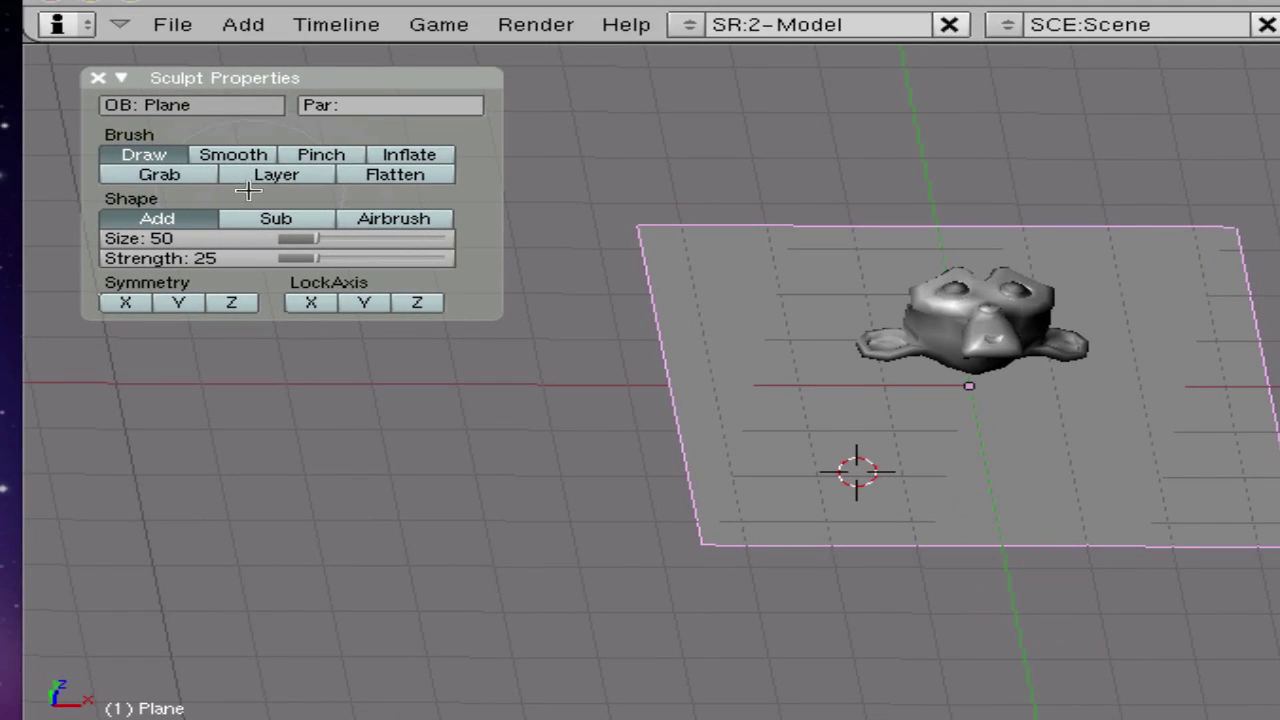
- Use the Pinch brush at strength 100, size about 72, to pinch the plane's lower-left corner inward
click(321, 155)
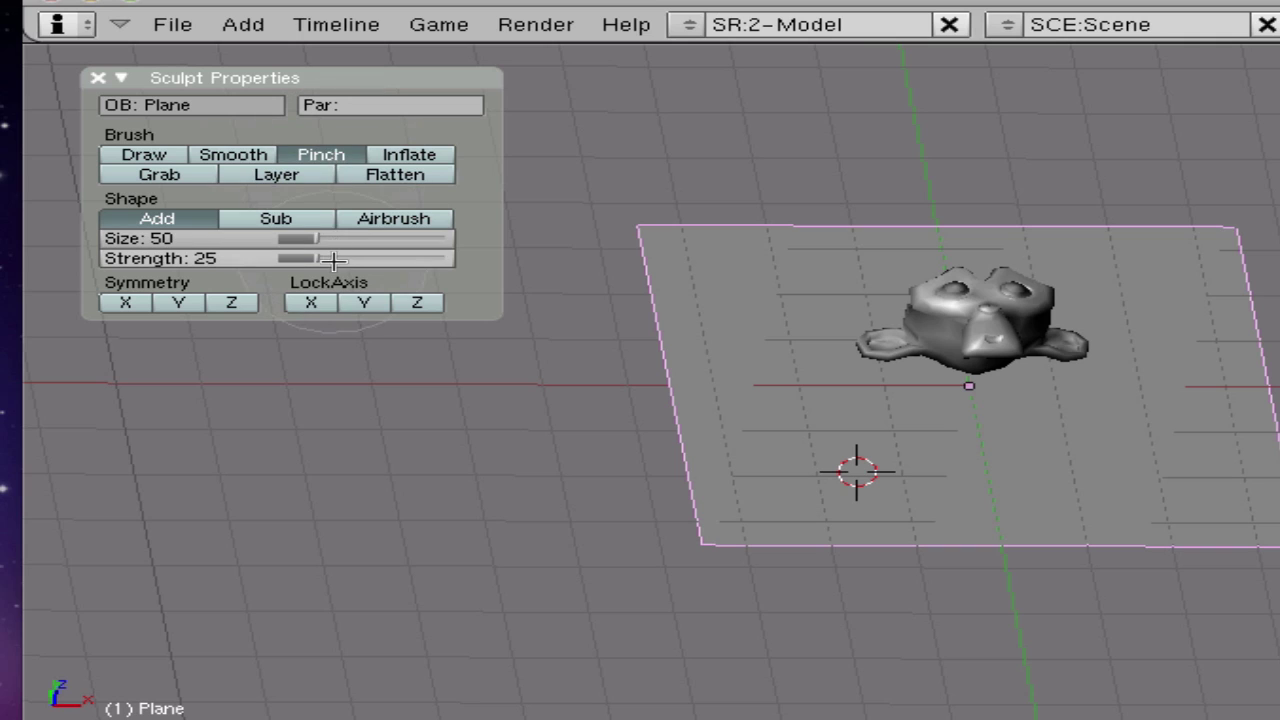
drag(313, 258, 509, 251)
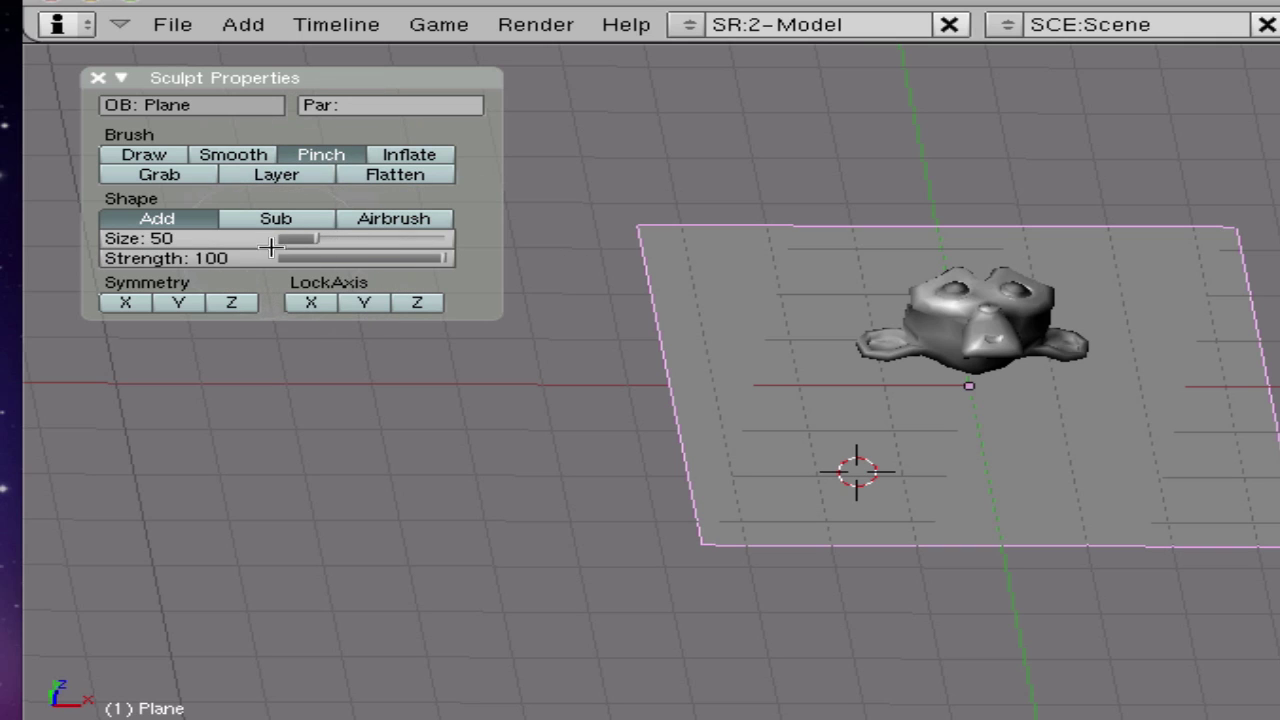
mouse_move(316, 237)
mouse_down()
mouse_move(300, 238)
mouse_move(357, 238)
mouse_move(332, 238)
mouse_up()
mouse_move(929, 466)
middle_down()
mouse_move(849, 571)
mouse_move(907, 491)
mouse_move(830, 482)
middle_up()
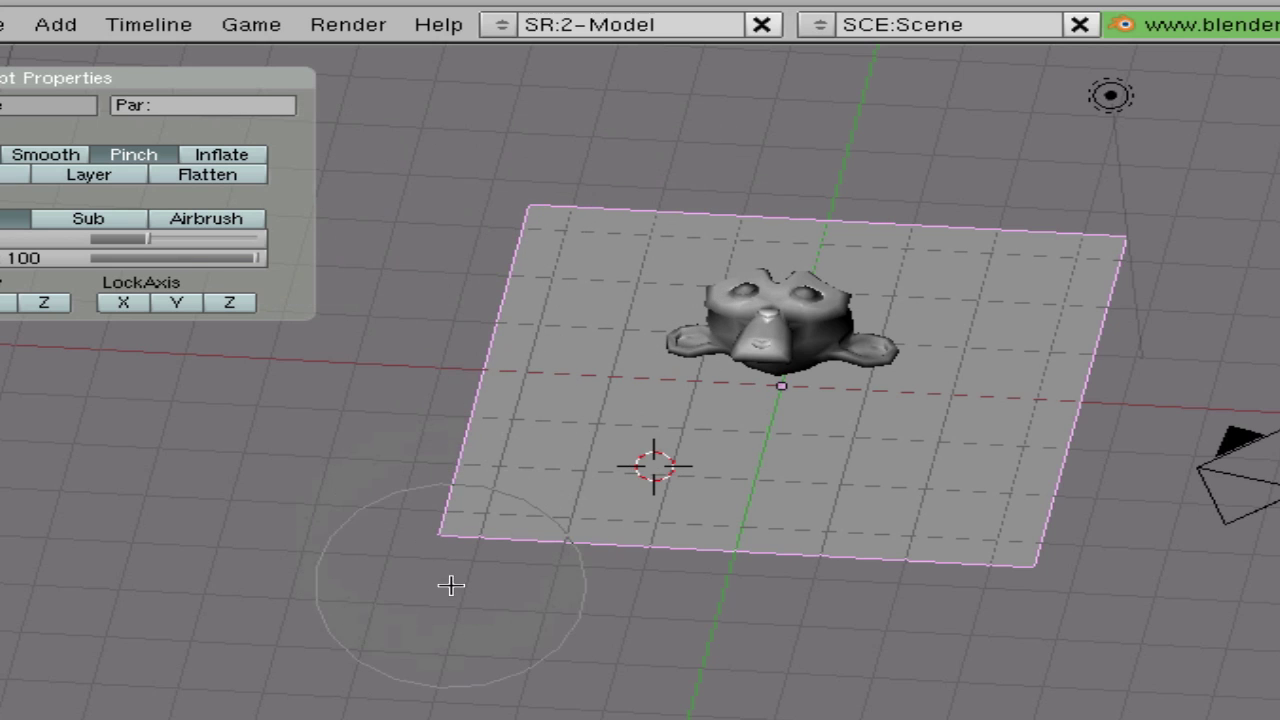
mouse_move(451, 586)
mouse_down()
mouse_move(458, 514)
mouse_move(503, 480)
mouse_move(491, 457)
mouse_move(403, 537)
mouse_up()
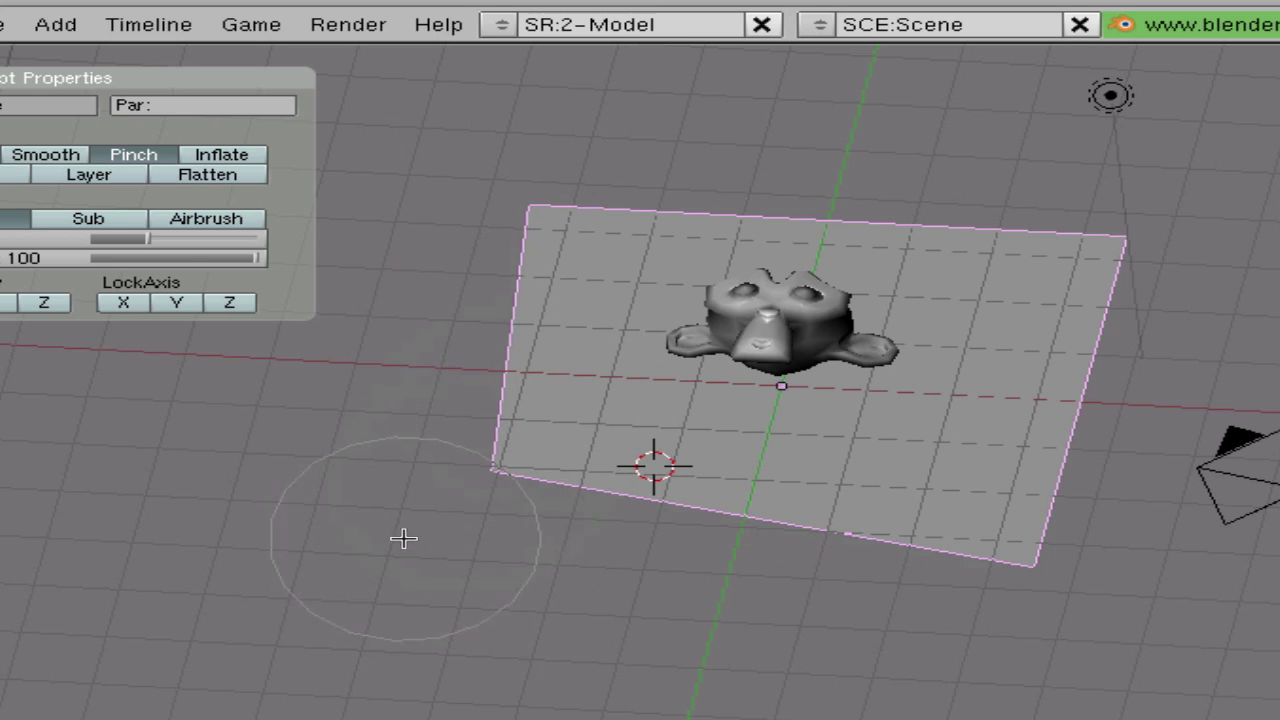
mouse_move(464, 630)
middle_down()
mouse_move(780, 534)
mouse_move(903, 343)
mouse_move(786, 394)
mouse_move(655, 515)
mouse_move(471, 486)
middle_up()
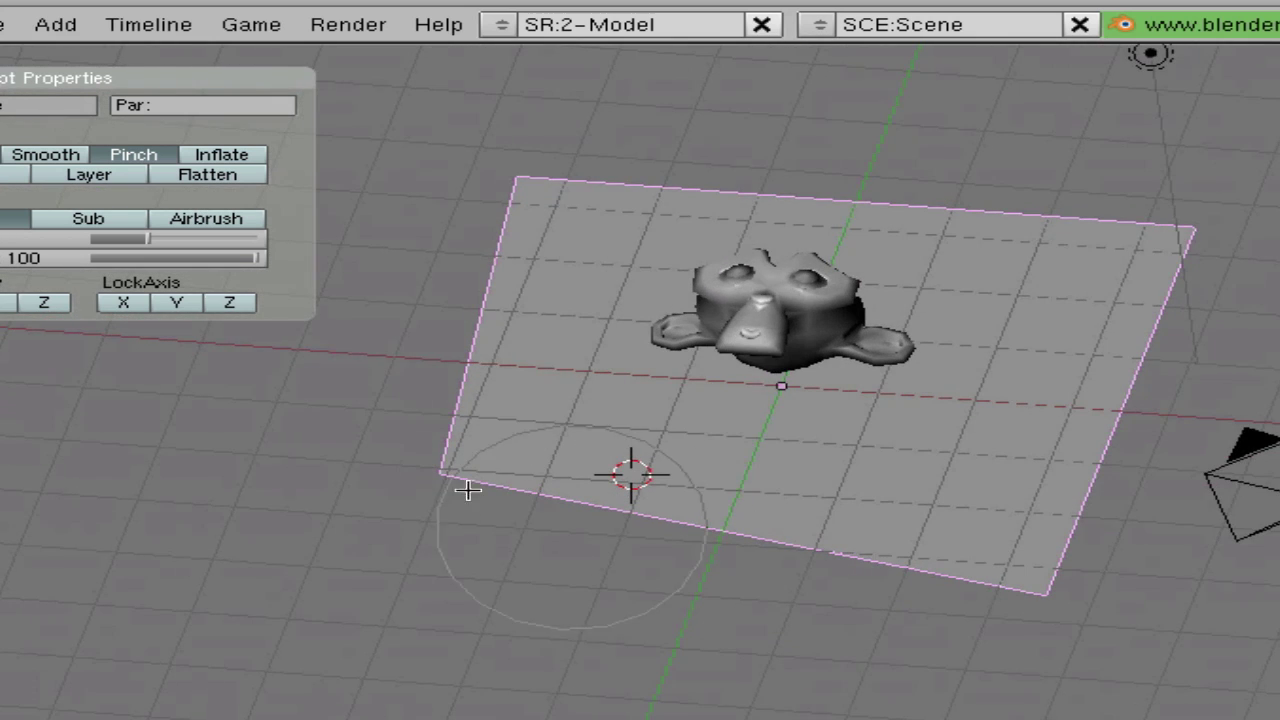
- Choose the Smooth sculpt brush with strength 100
click(45, 154)
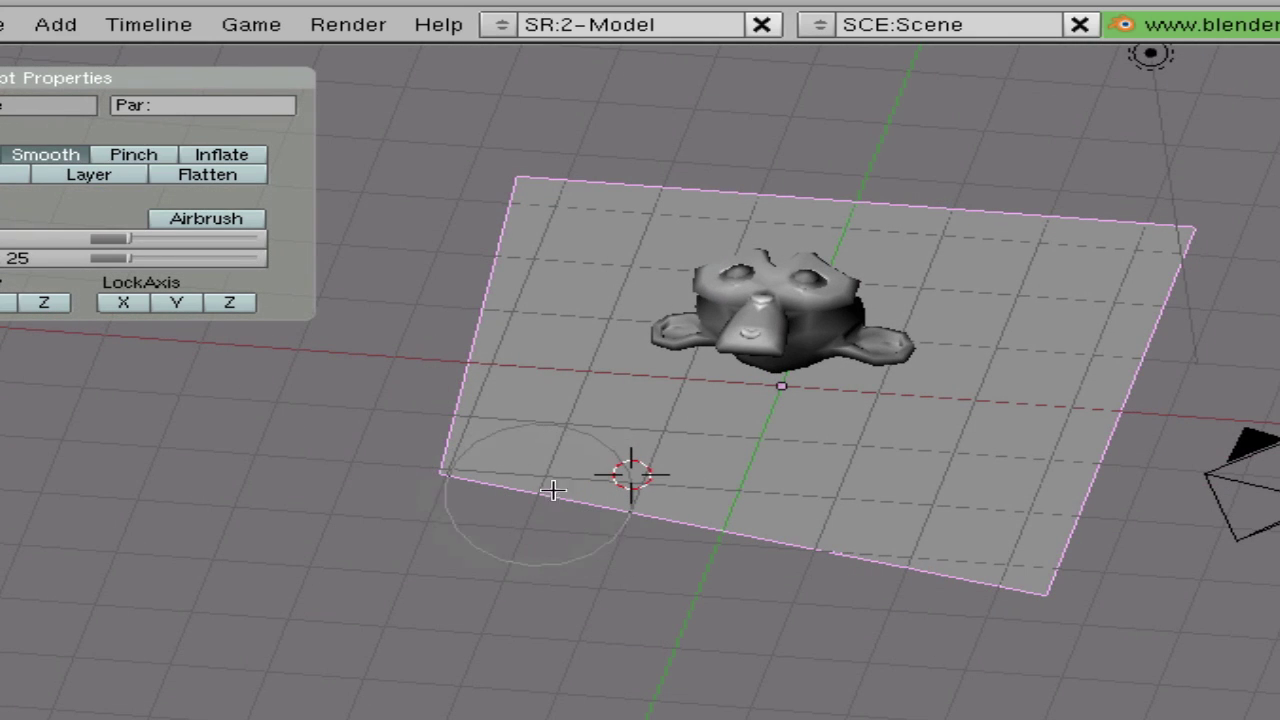
drag(130, 258, 289, 262)
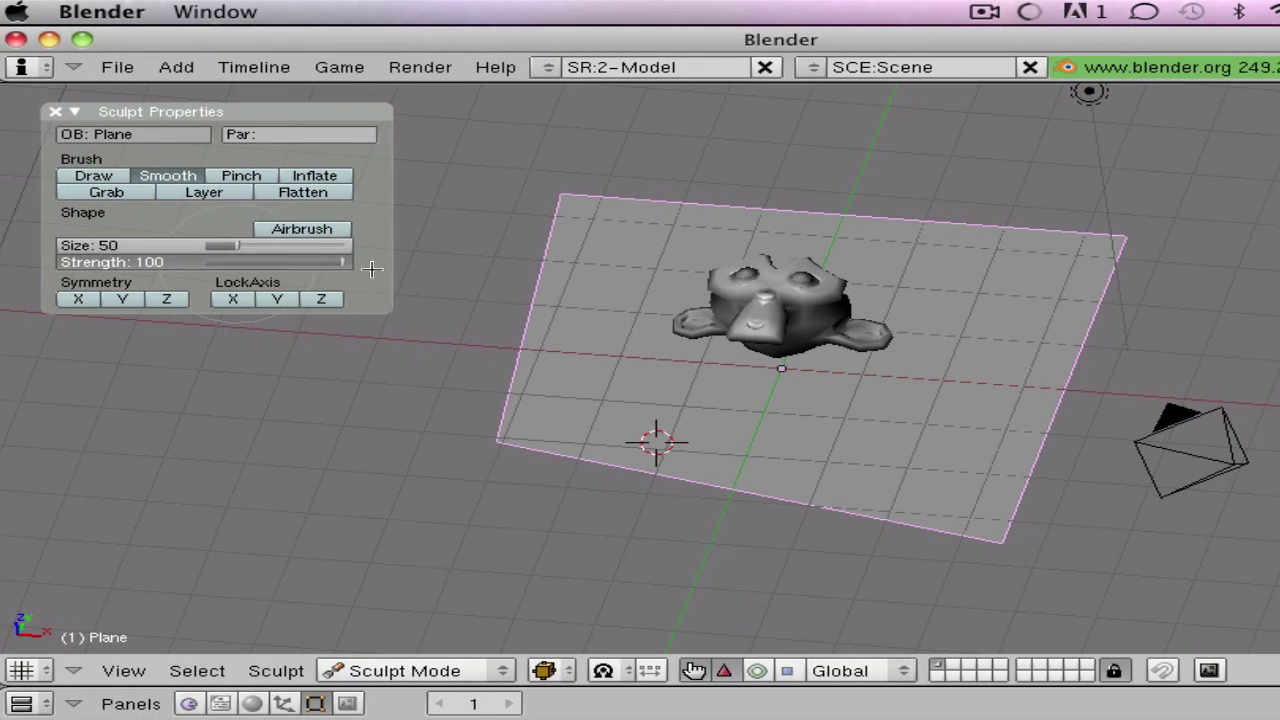
drag(371, 268, 380, 280)
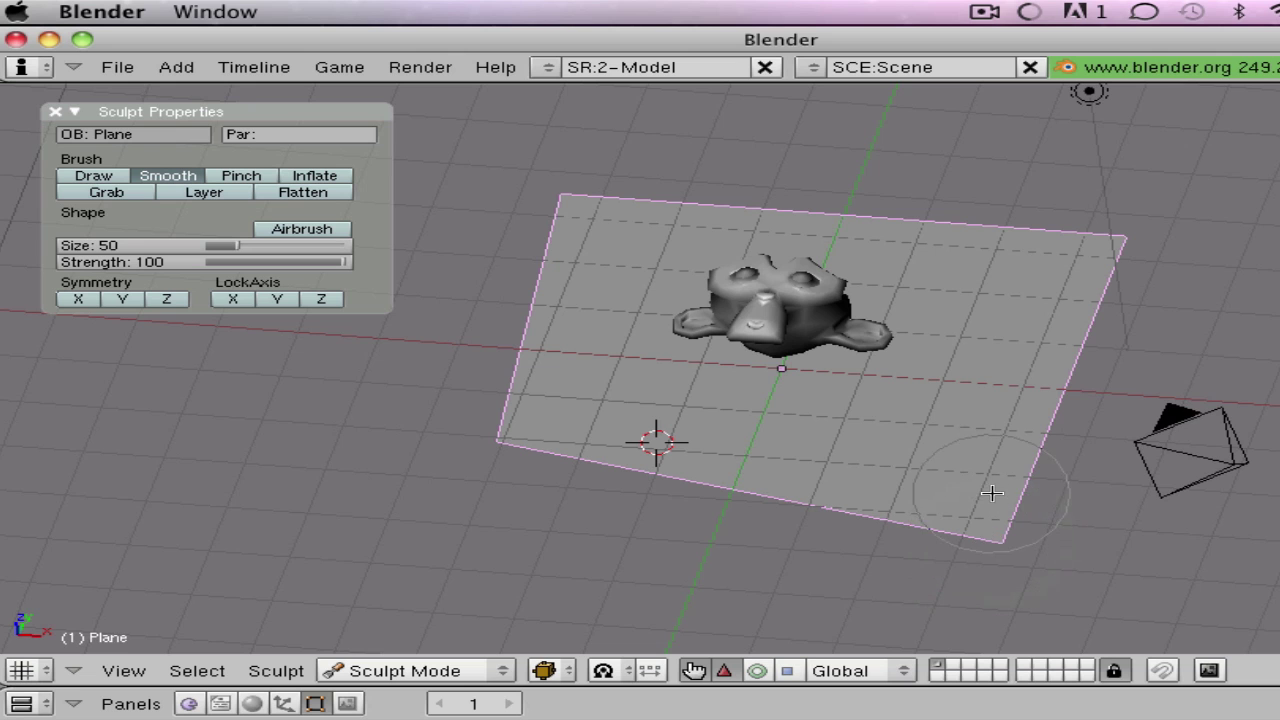
- Orbit to face the monkey, run the game-engine preview, then exit it with Esc
middle_drag(991, 491, 1017, 557)
middle_drag(557, 357, 586, 400)
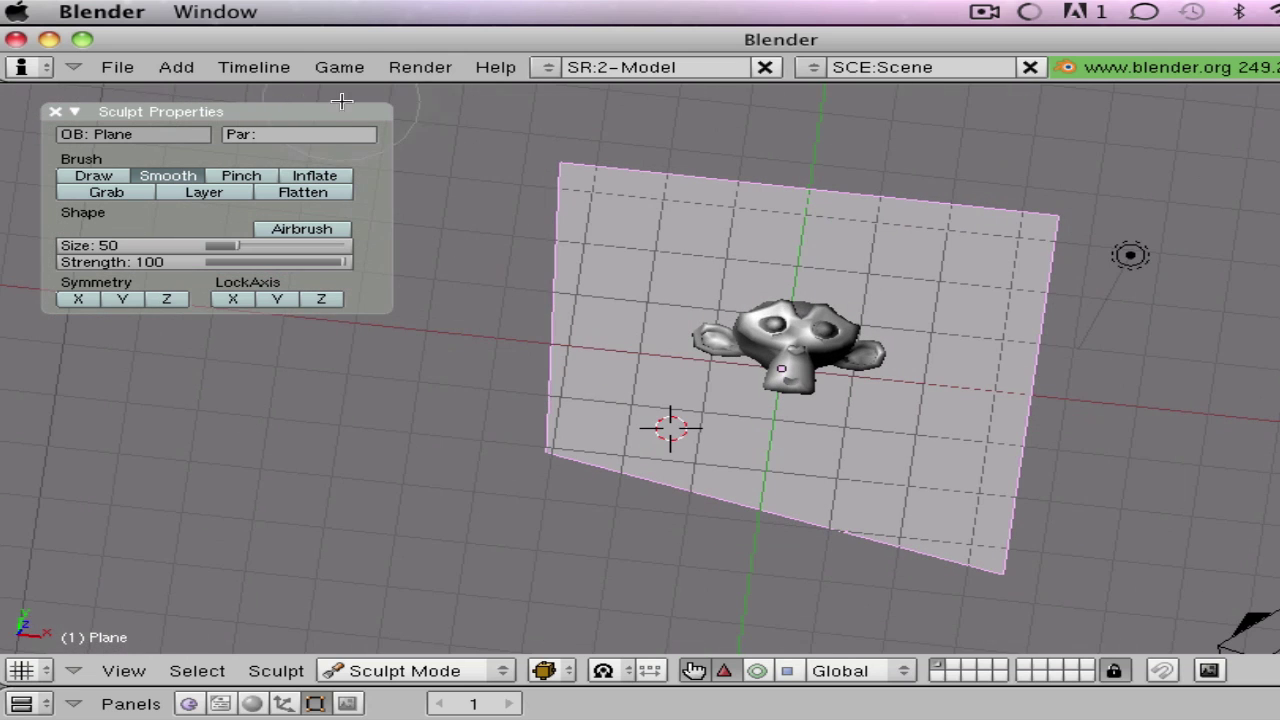
click(338, 67)
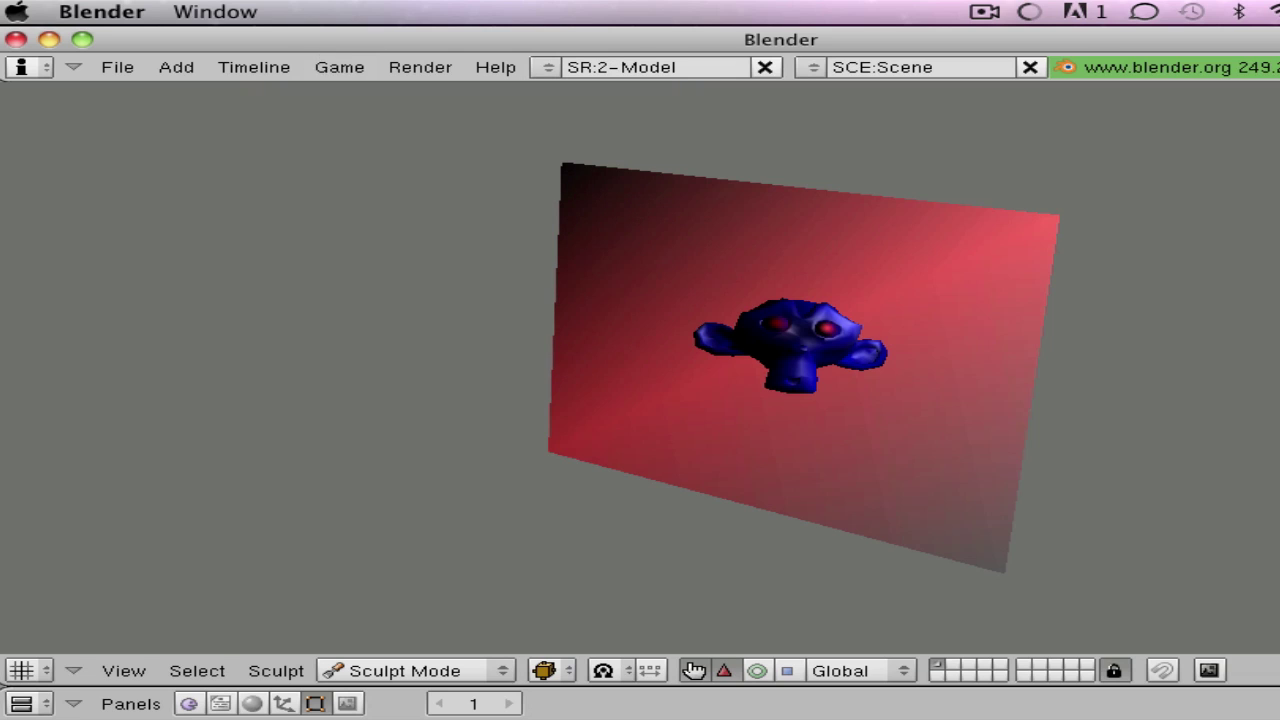
key(Escape)
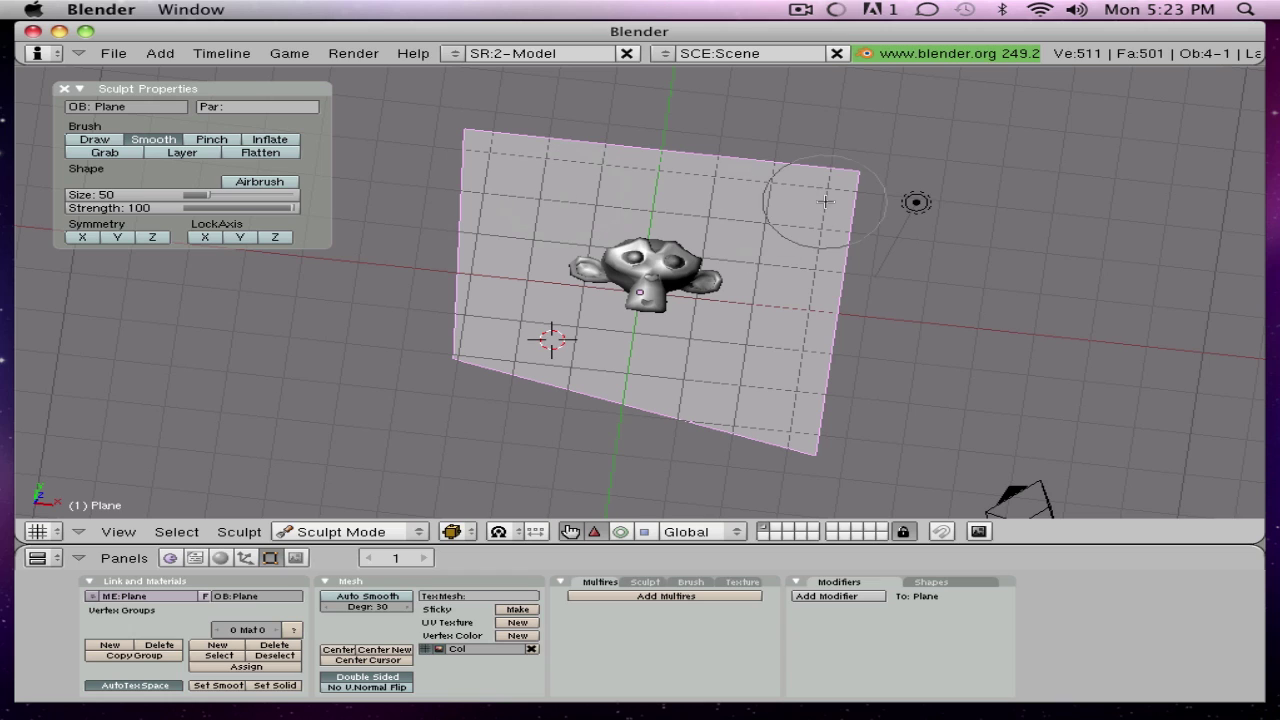
click(802, 11)
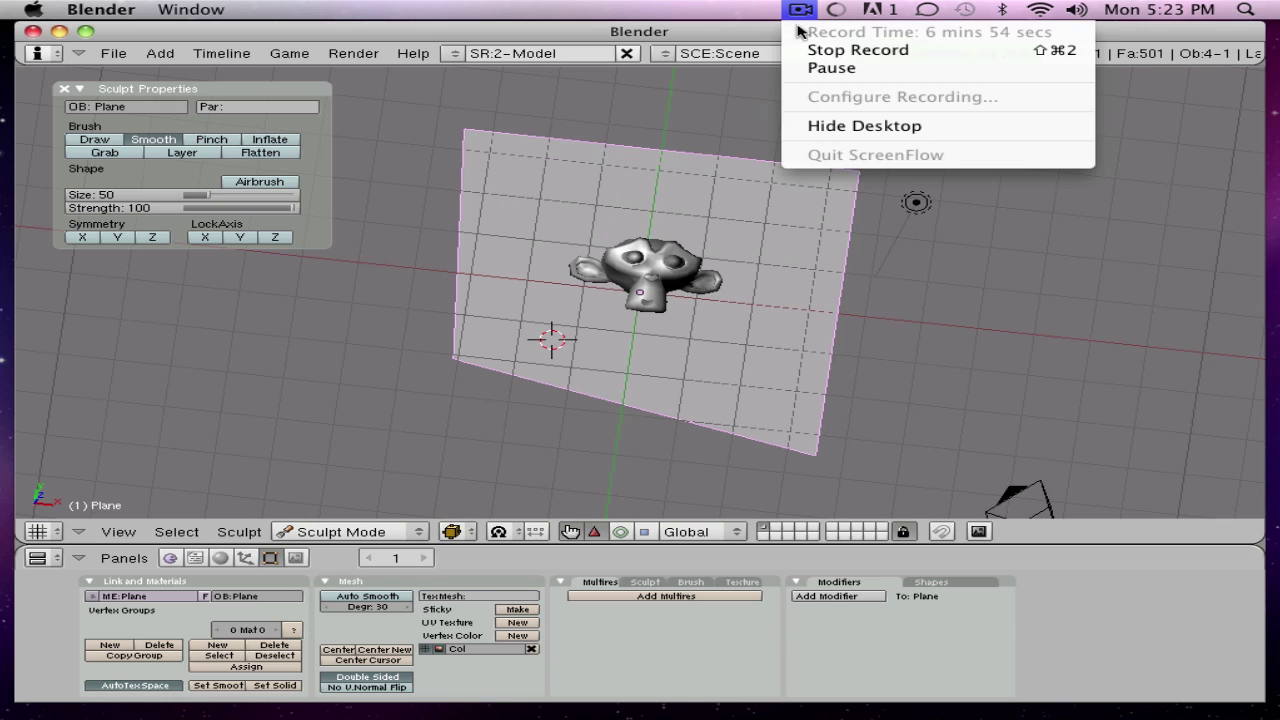